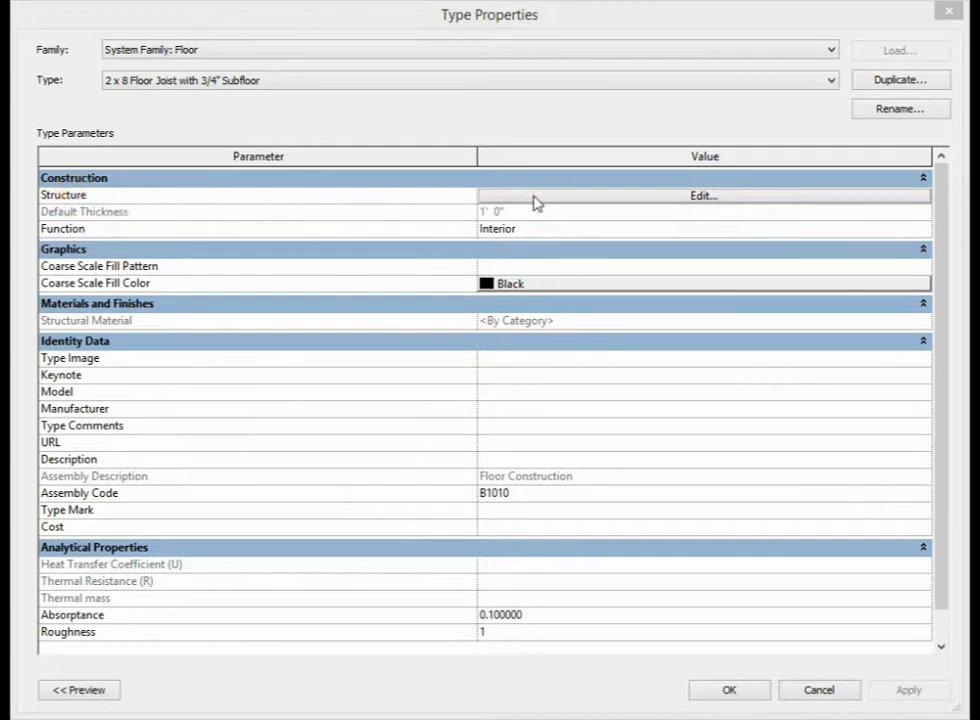
- Open the floor type's structure for editing and assign the Wood - Dimensional Lumber material to the Structure [1] layer
click(706, 197)
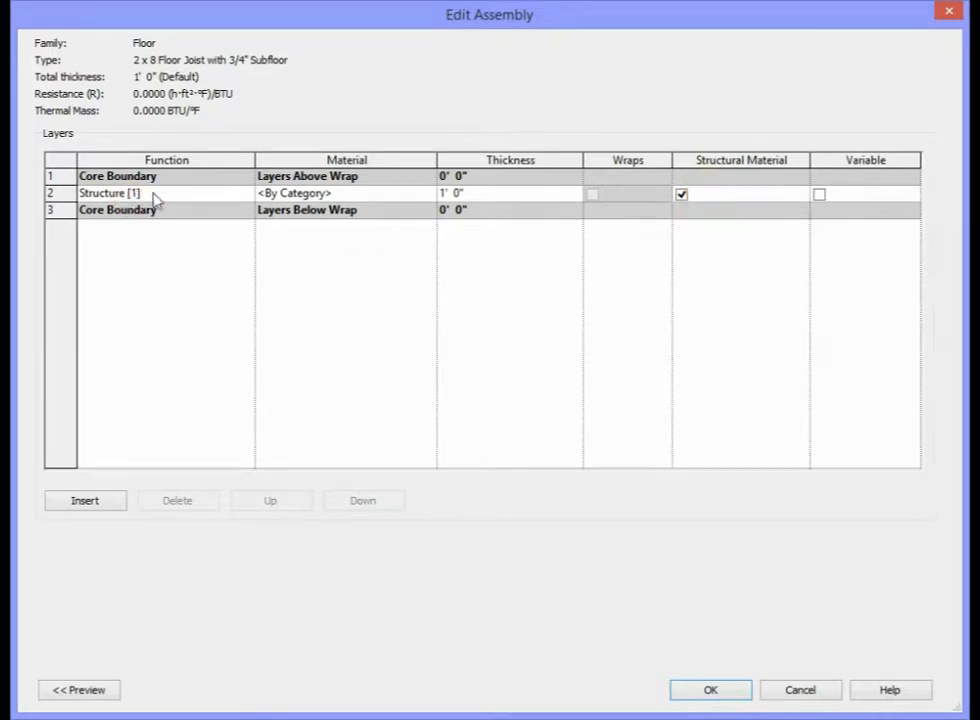
click(232, 198)
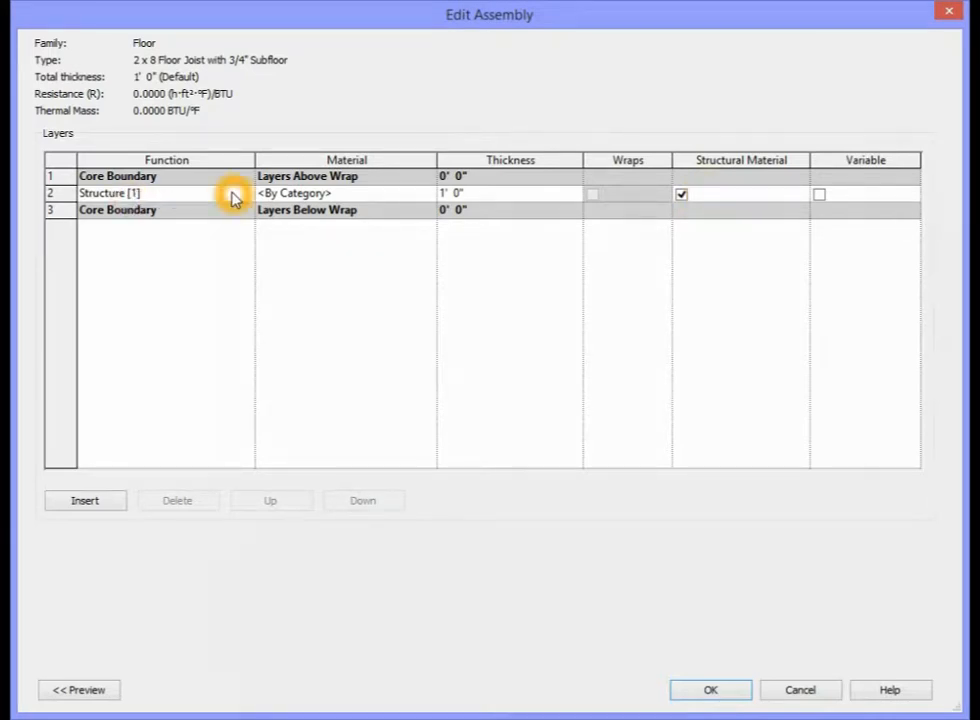
click(430, 197)
click(430, 195)
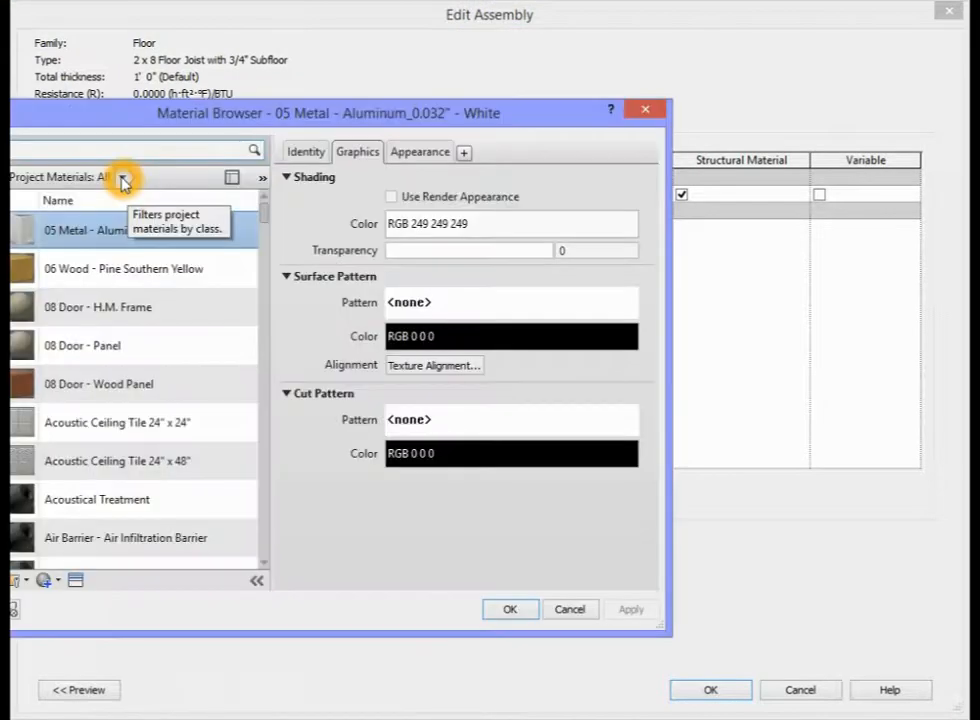
click(122, 179)
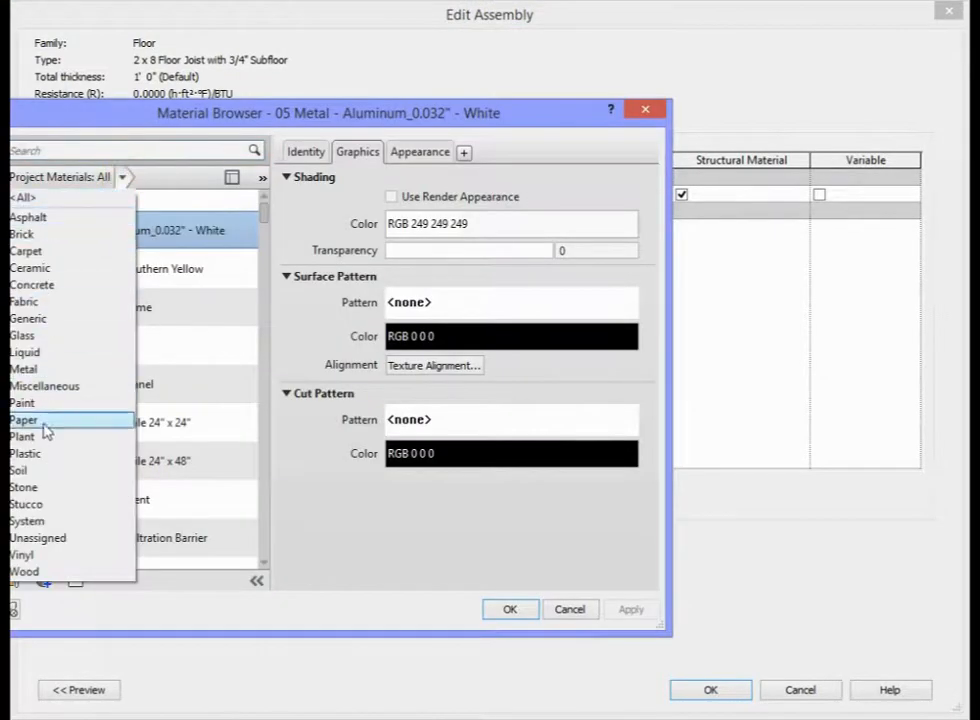
click(42, 575)
scroll(142, 459, down, 2)
scroll(170, 400, down, 5)
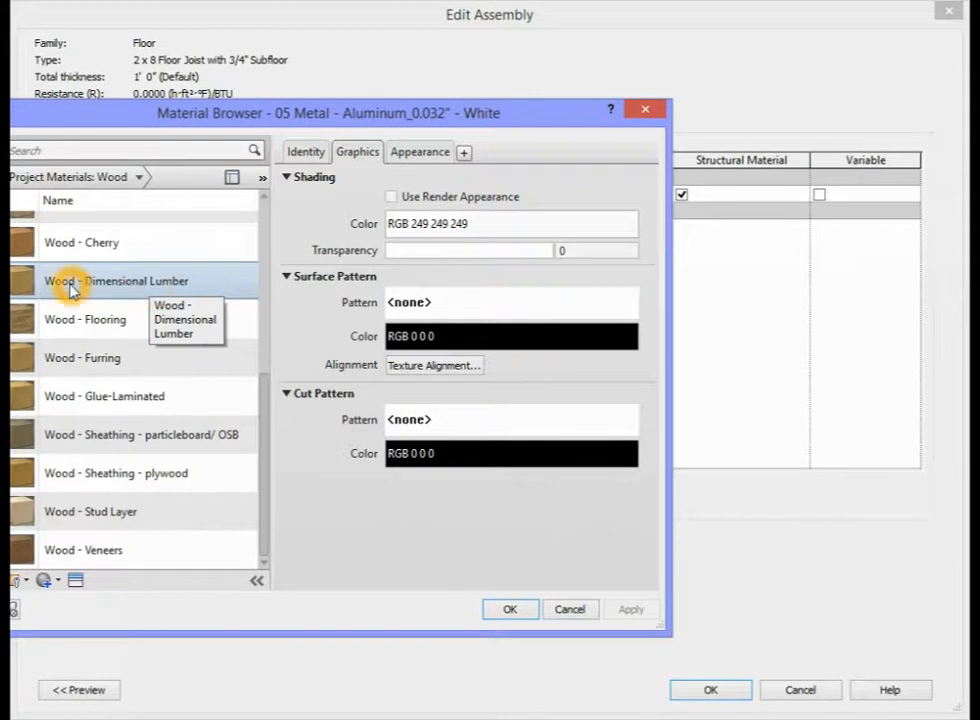
click(135, 287)
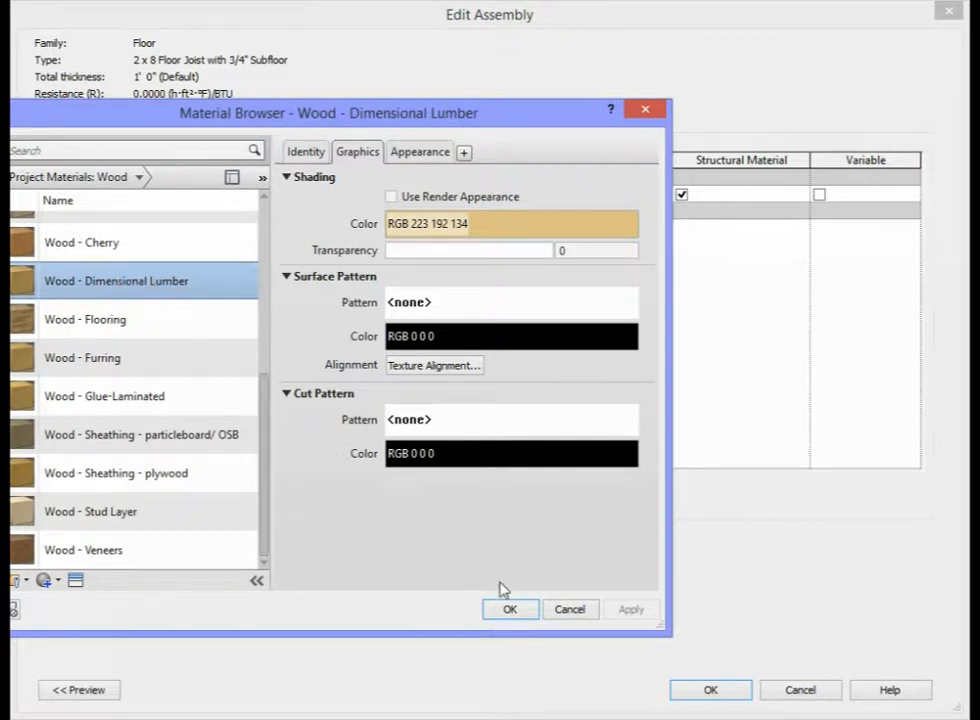
click(514, 611)
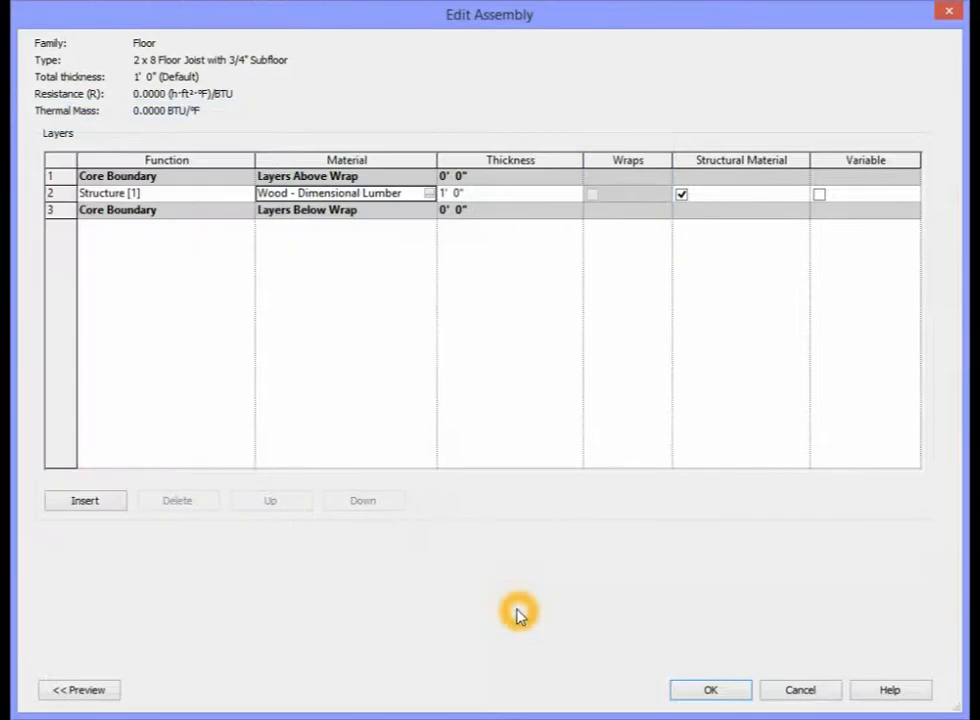
- Set the thickness of the dimensional lumber structure layer to 7 1/4"
drag(480, 197, 422, 201)
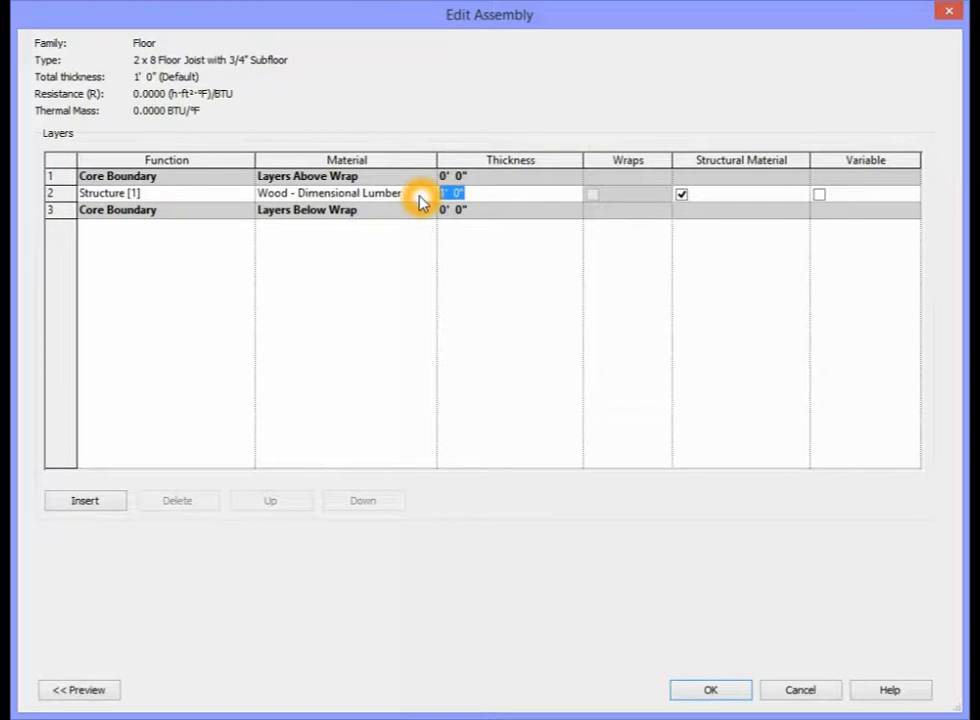
text(7 1/4)
click(321, 375)
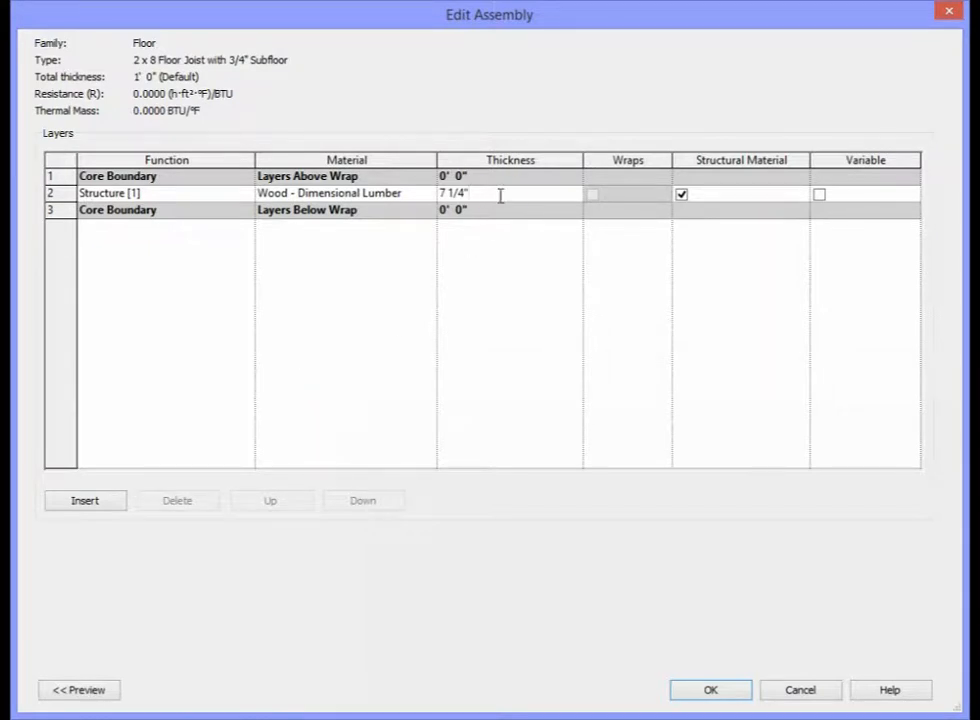
click(501, 194)
click(322, 199)
- Insert a new layer above the dimensional lumber layer and set its function to Substrate [2]
click(56, 192)
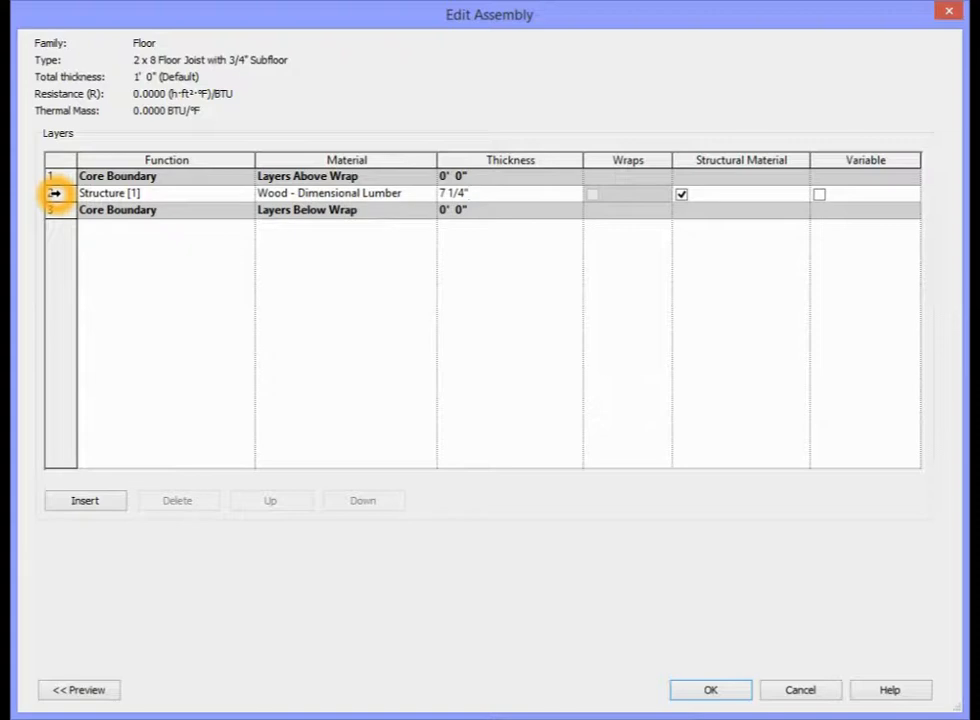
click(56, 193)
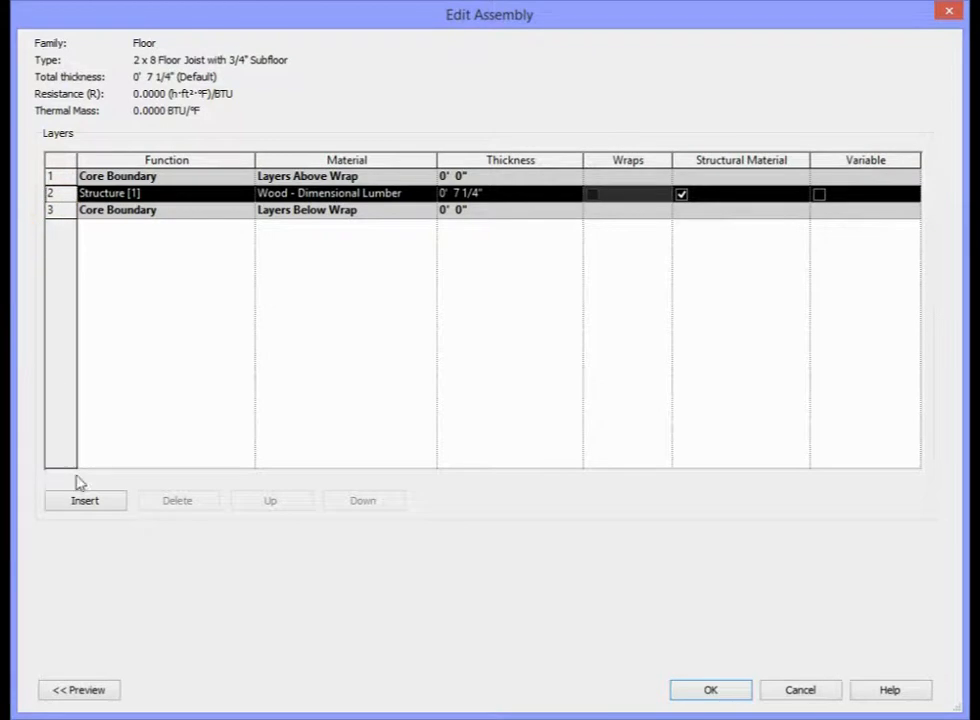
click(95, 502)
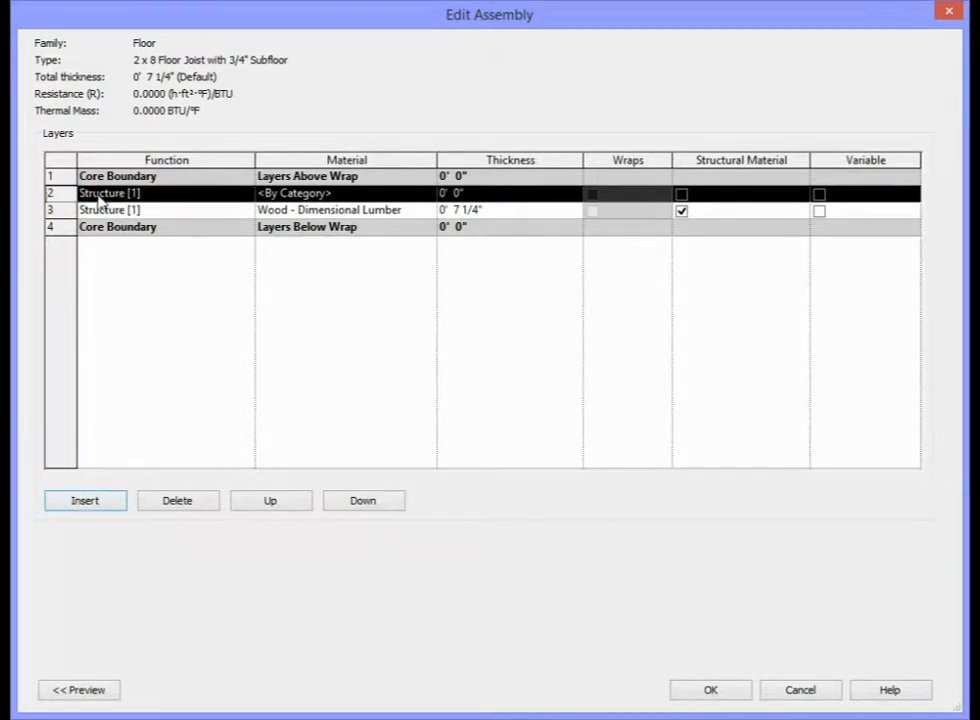
click(55, 193)
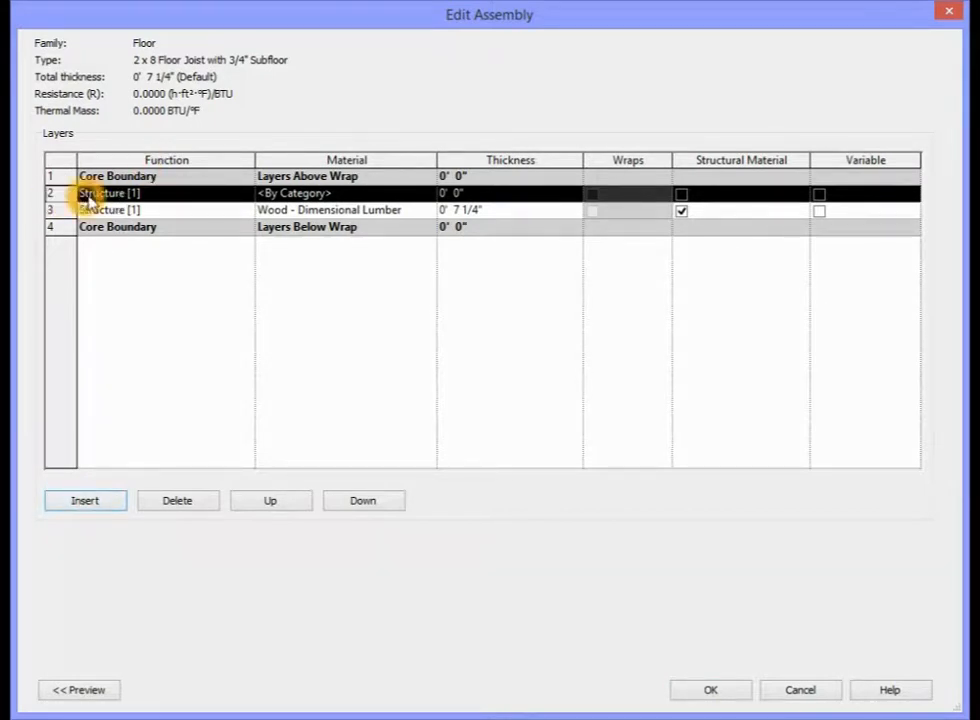
click(249, 200)
click(246, 193)
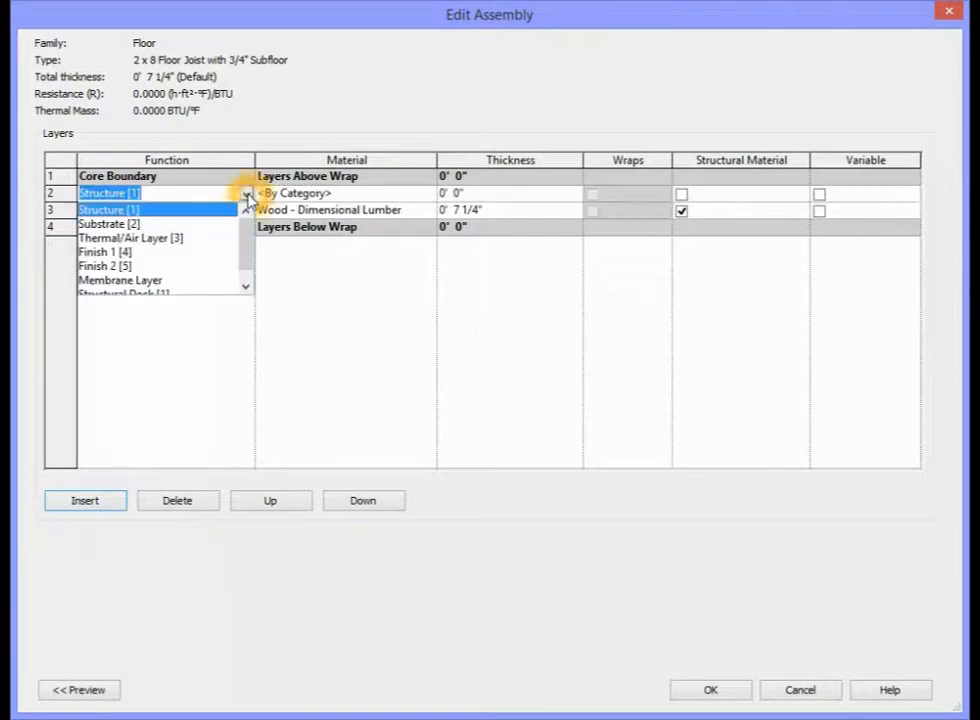
click(133, 225)
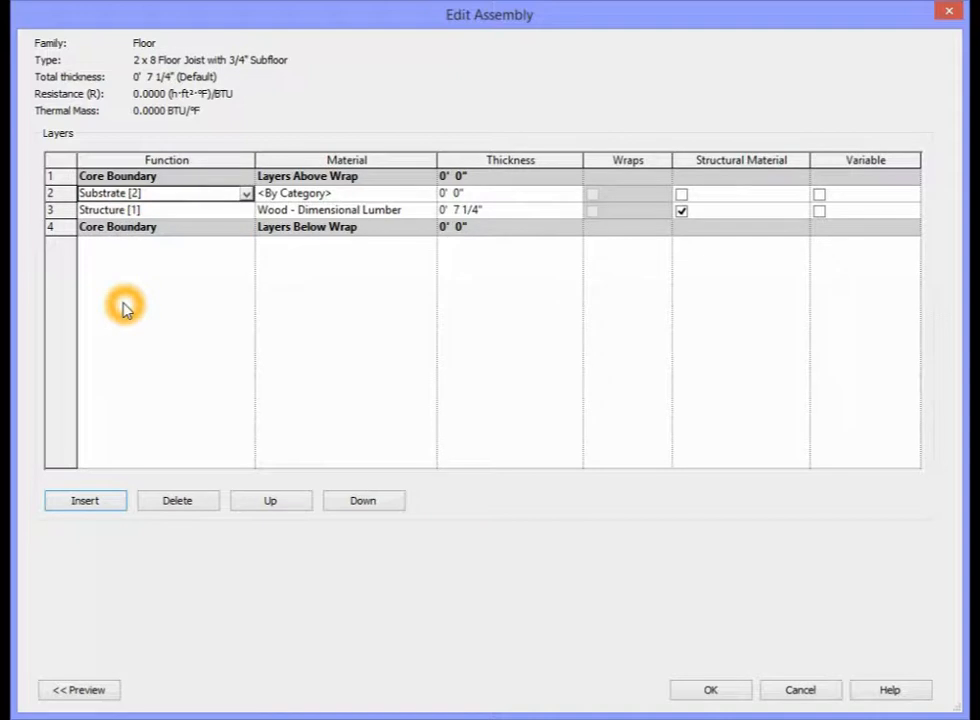
- Assign the Wood - Sheathing - plywood material from the Wood class to the Substrate [2] layer
click(430, 193)
click(431, 193)
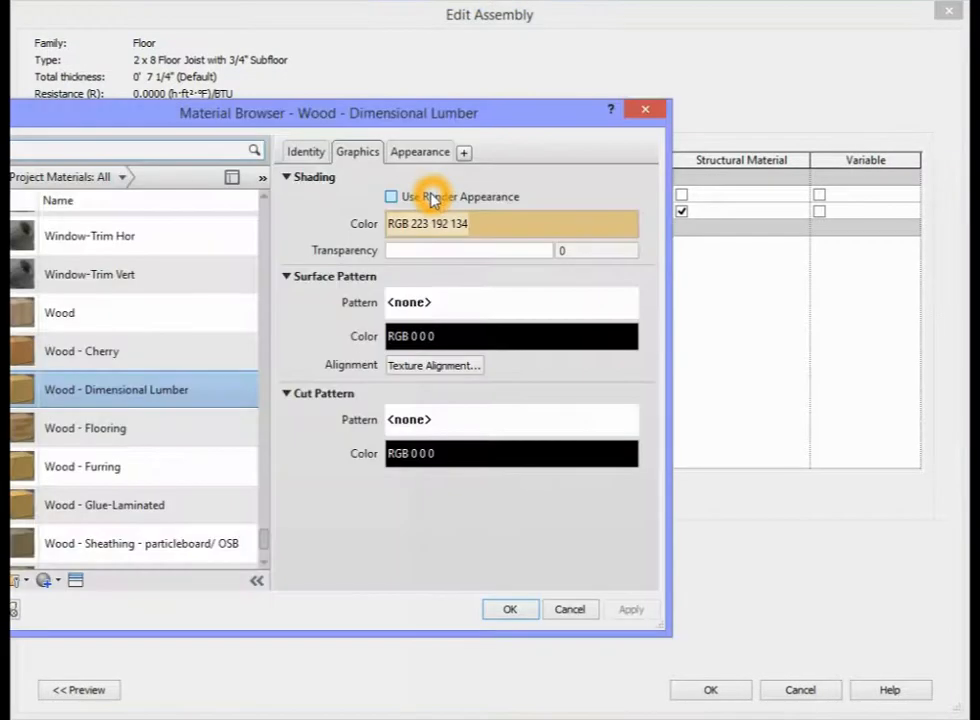
scroll(144, 206, up, 1)
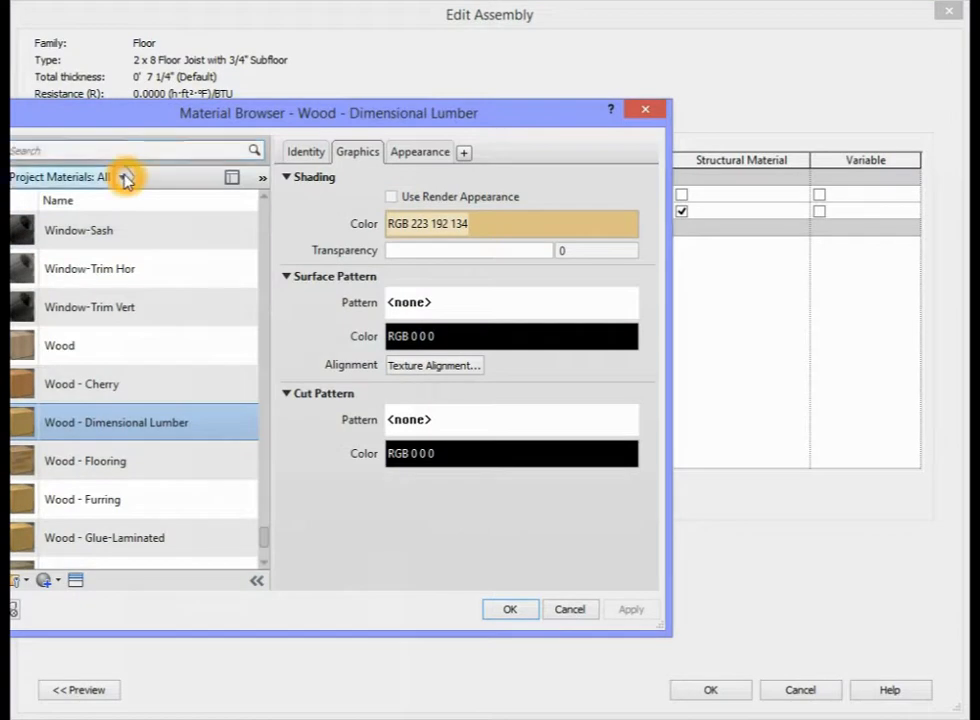
click(124, 177)
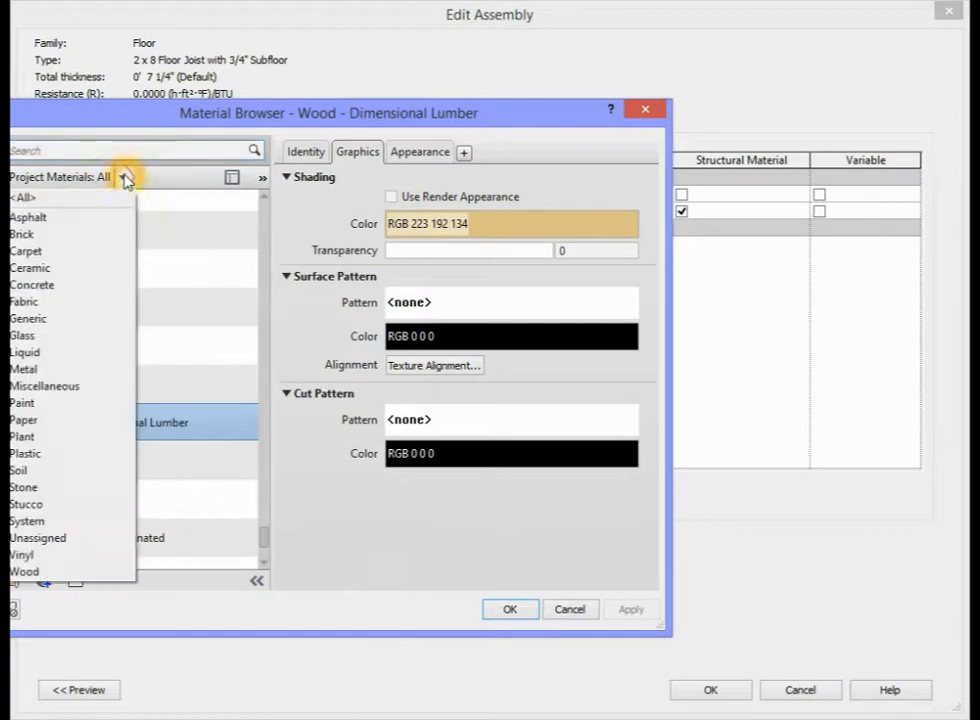
click(47, 576)
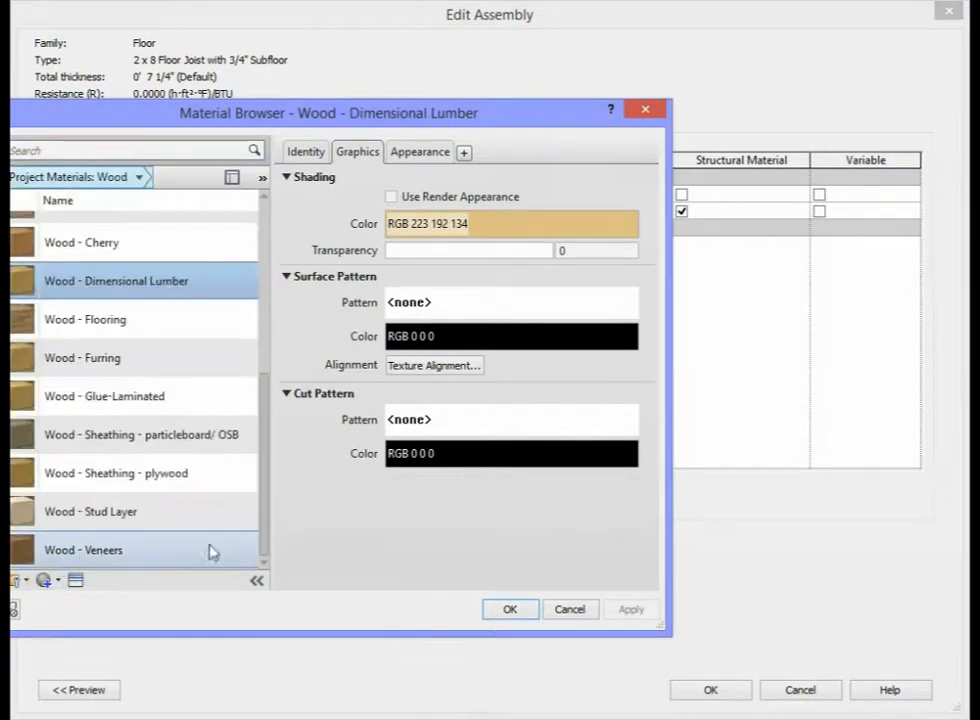
click(57, 476)
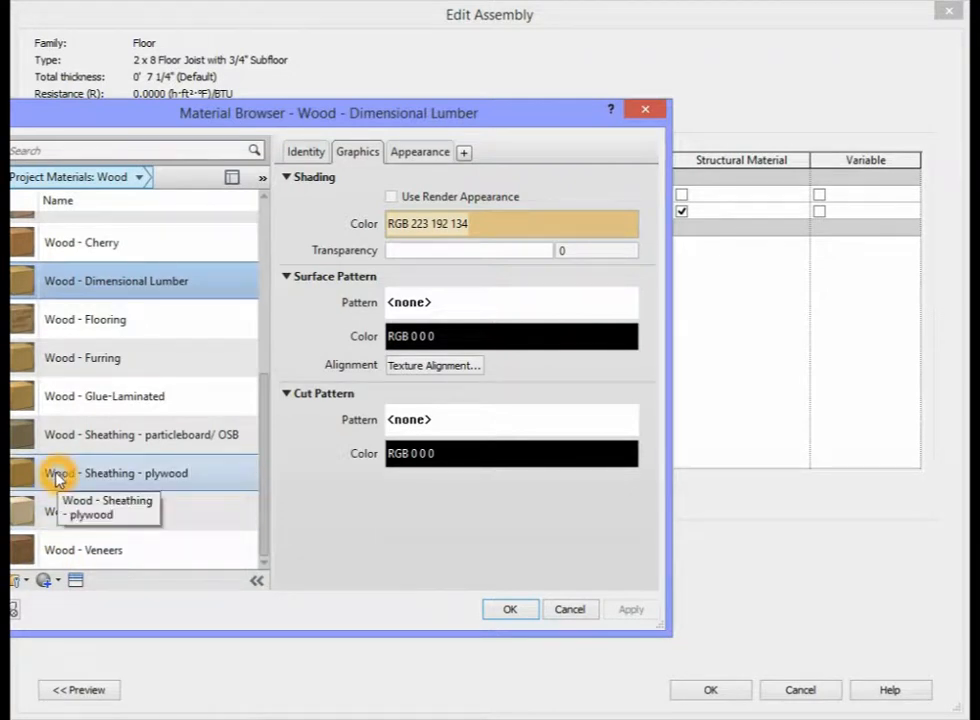
click(112, 476)
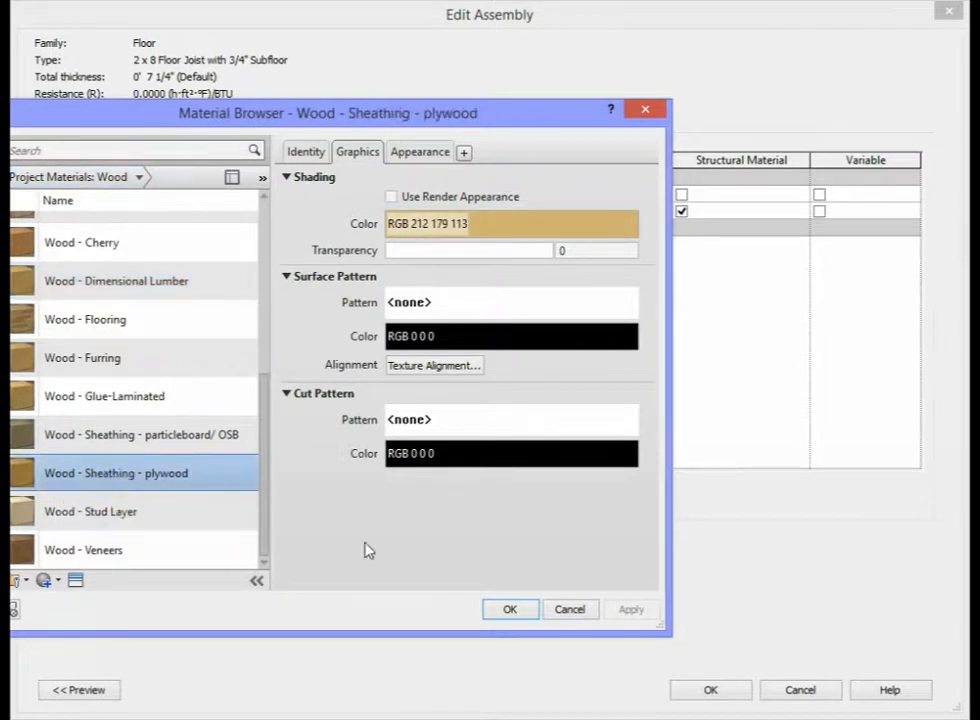
click(517, 614)
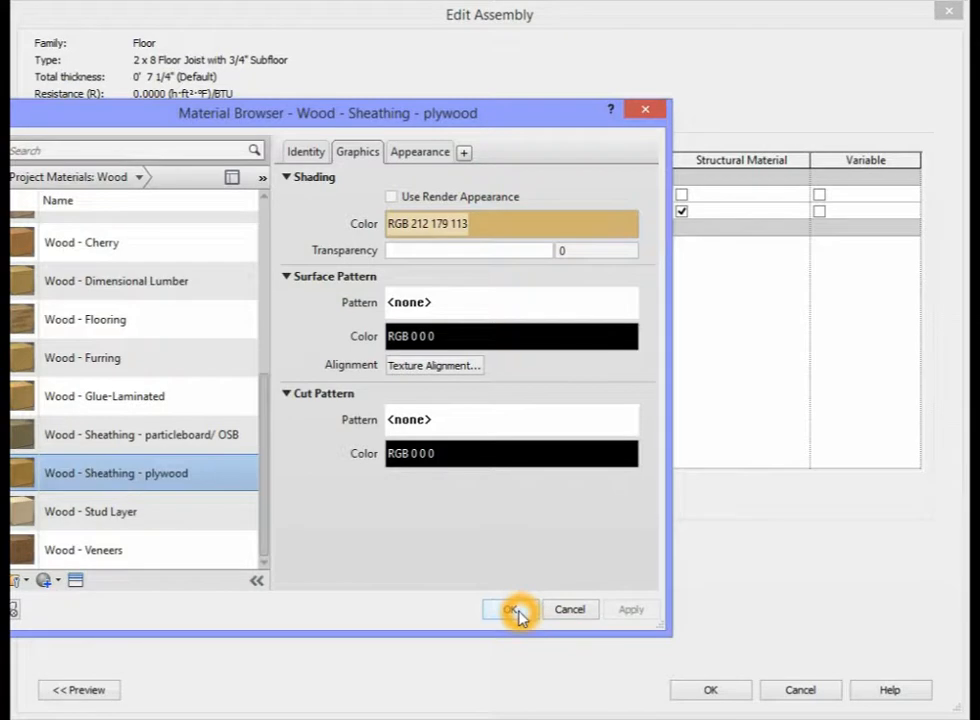
click(513, 611)
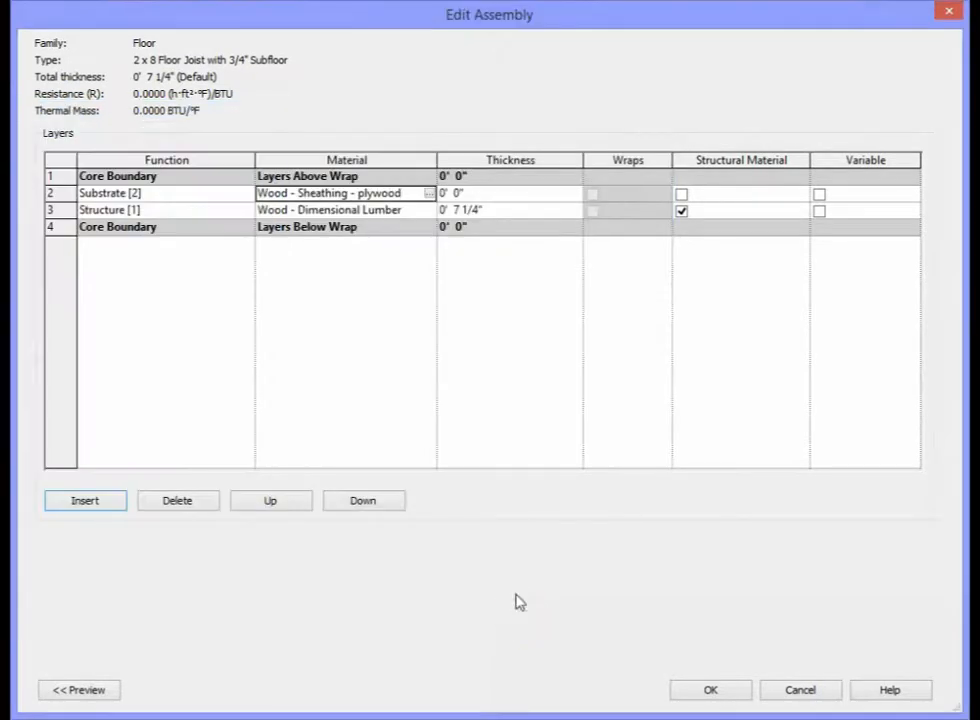
- Set the plywood substrate layer's thickness to 3/4" and accept the floor assembly and type properties
click(460, 196)
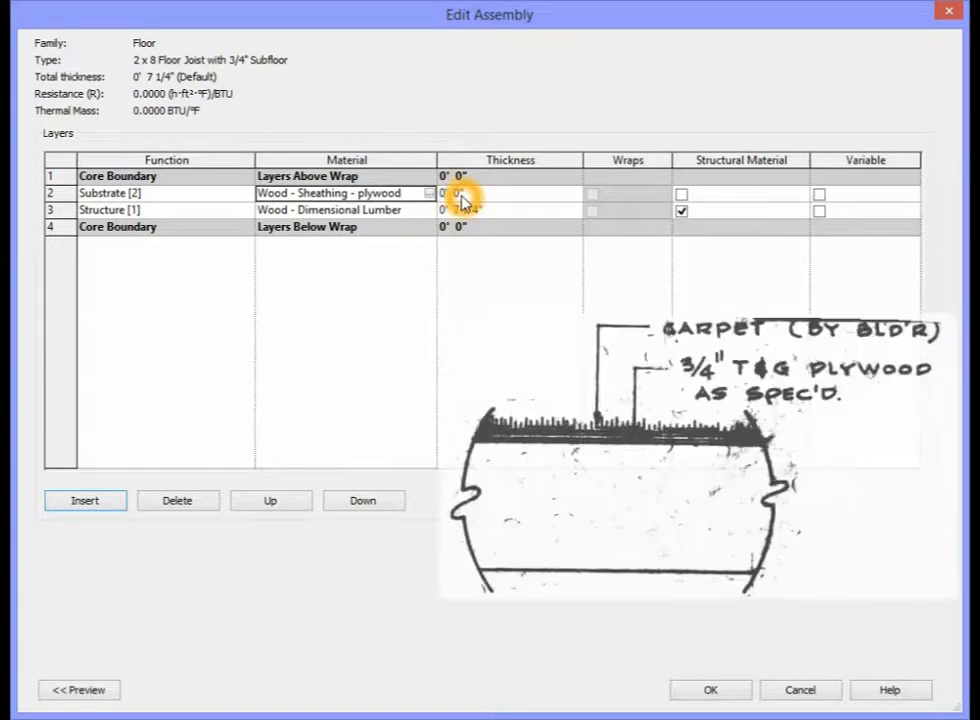
text(3/4)
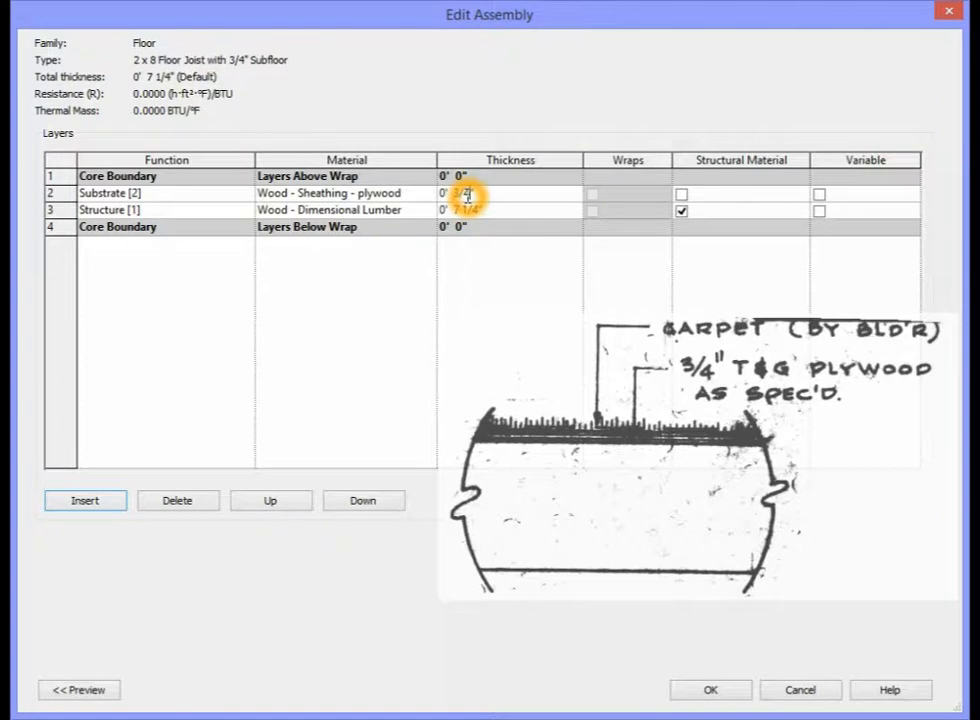
key(Tab)
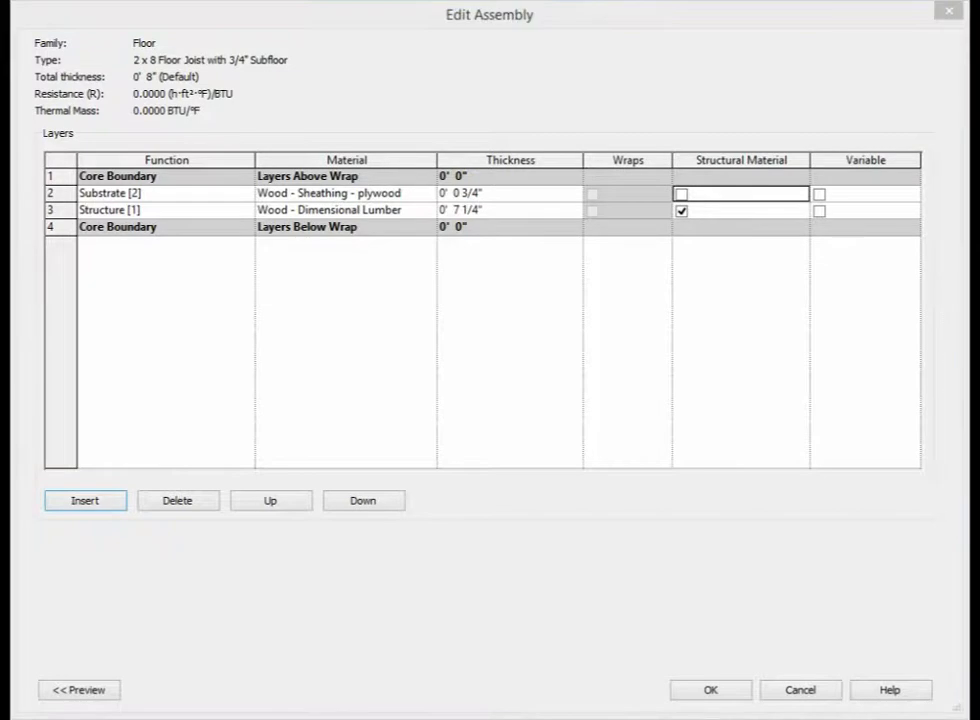
click(568, 670)
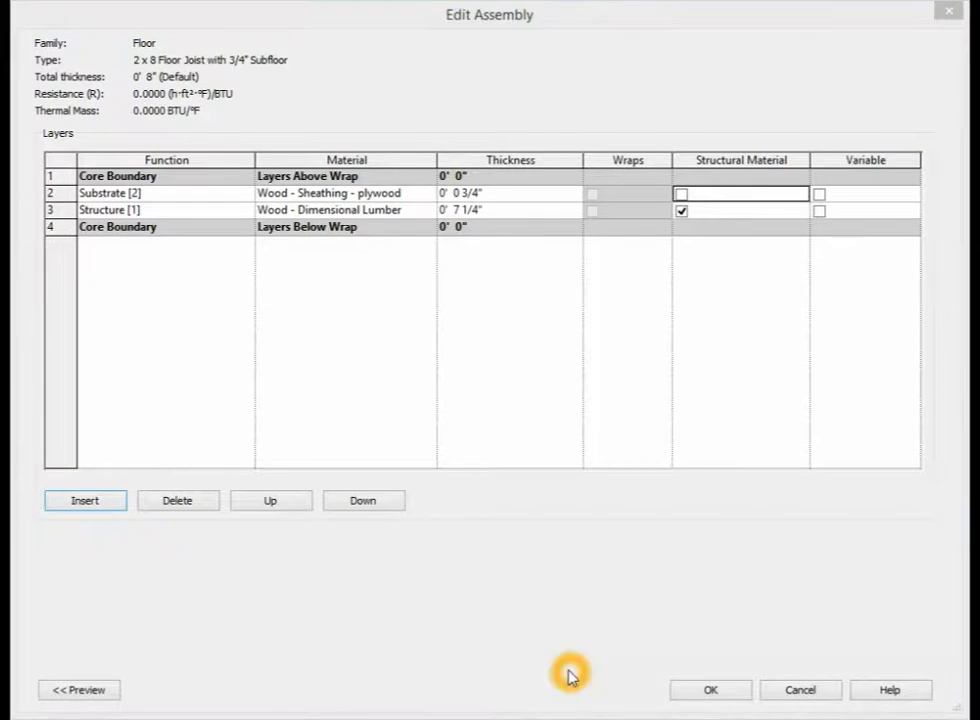
click(711, 692)
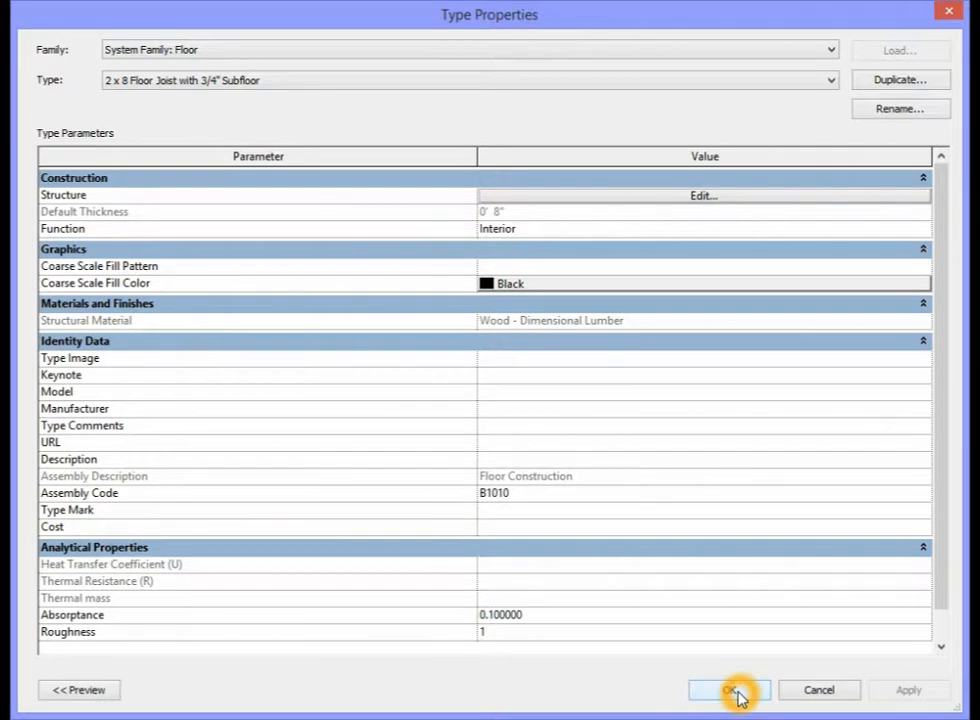
click(733, 692)
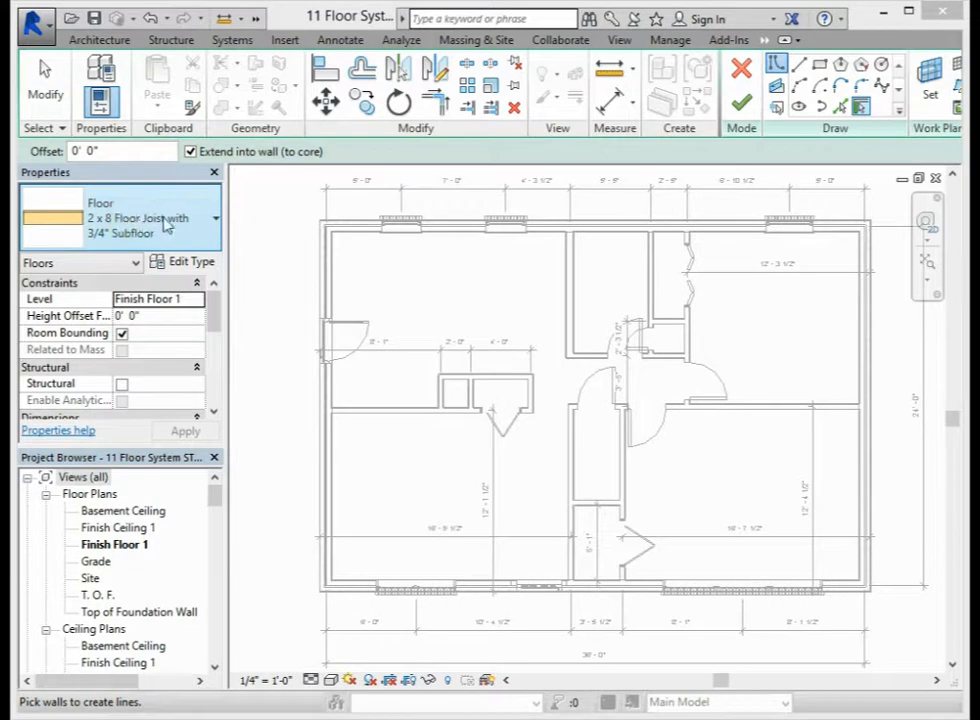
- Choose 2 x 8 Floor Joist with 3/4" Subfloor from the available types for the floor being sketched
click(165, 222)
click(215, 220)
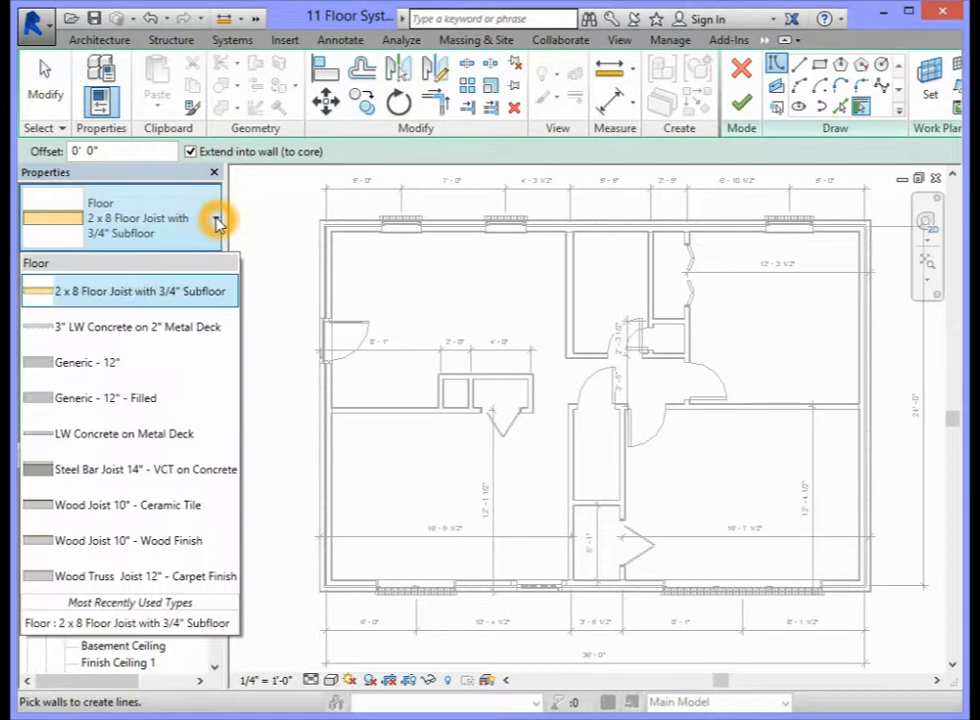
click(146, 626)
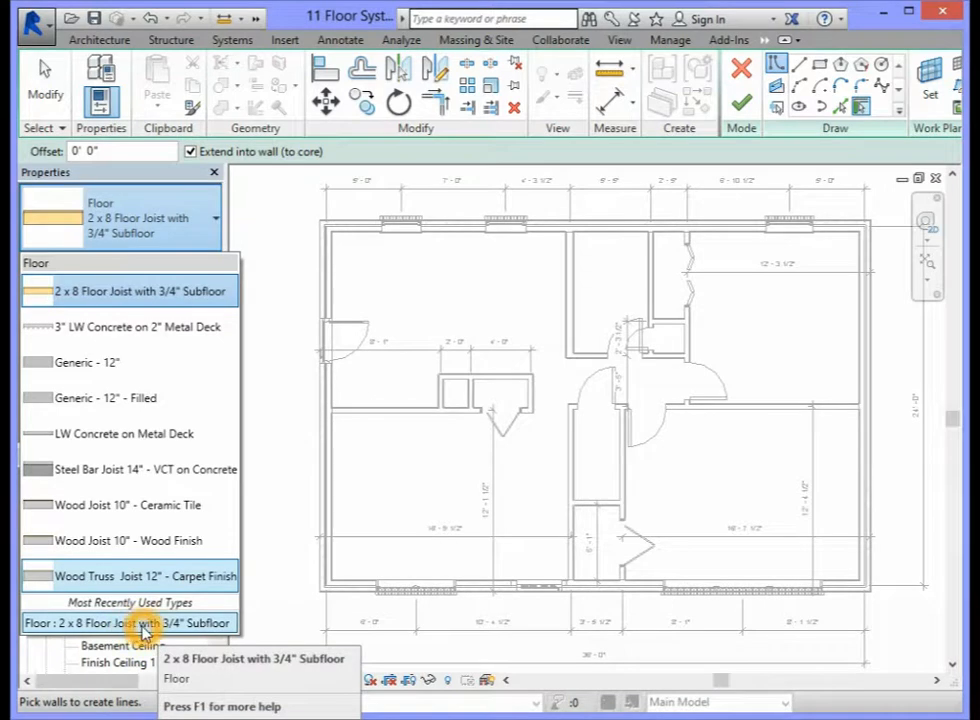
click(187, 628)
click(206, 628)
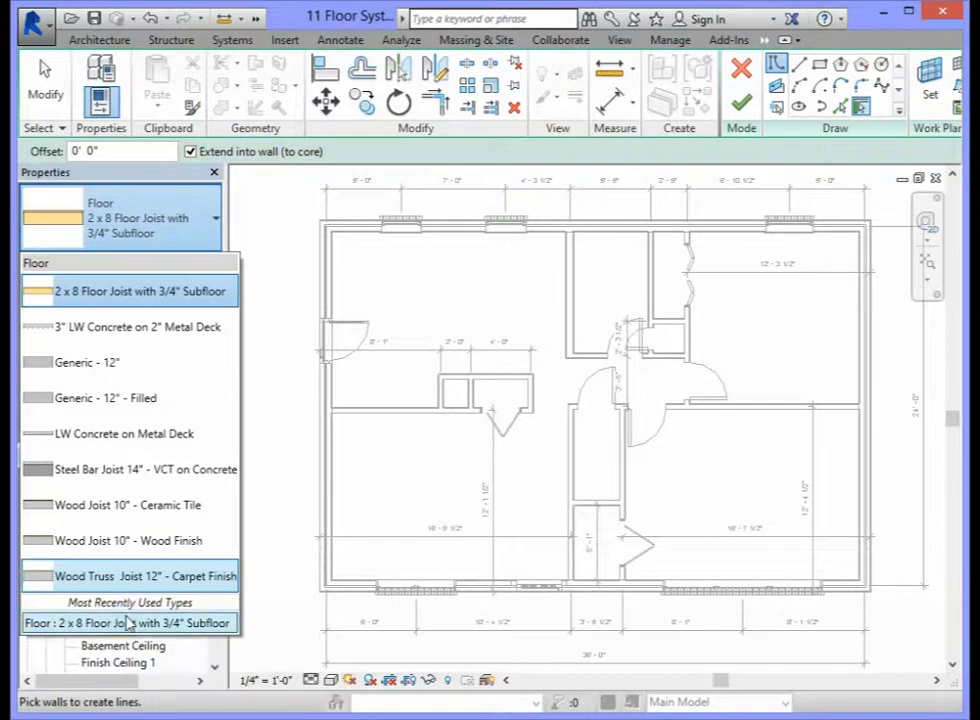
click(115, 291)
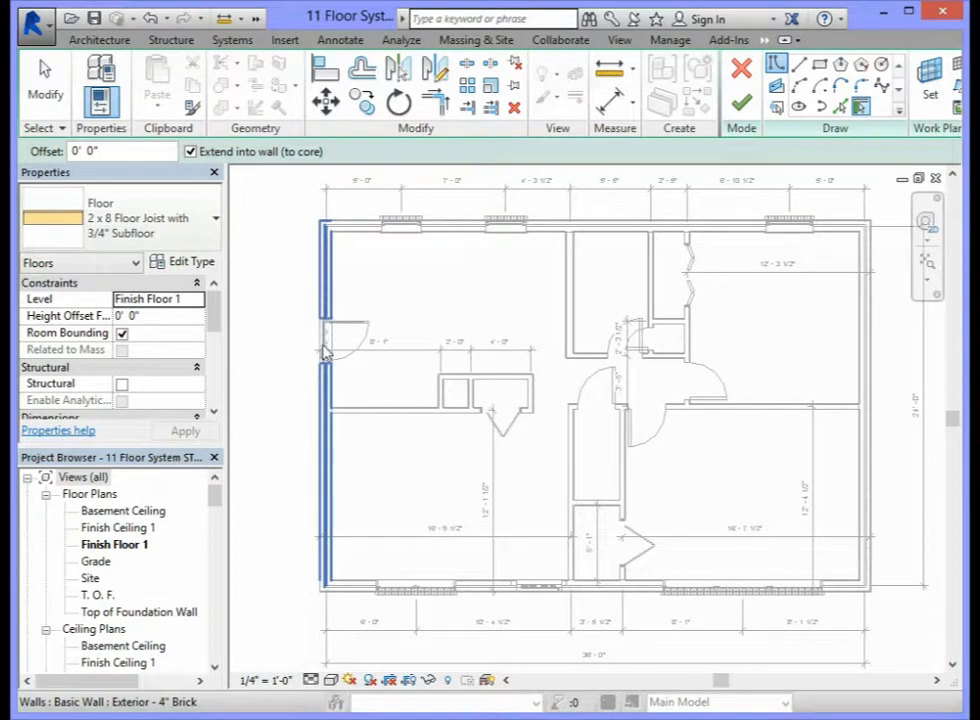
- Sketch a floor boundary line by picking the west exterior wall, keeping Extend into wall (to core) enabled
click(323, 455)
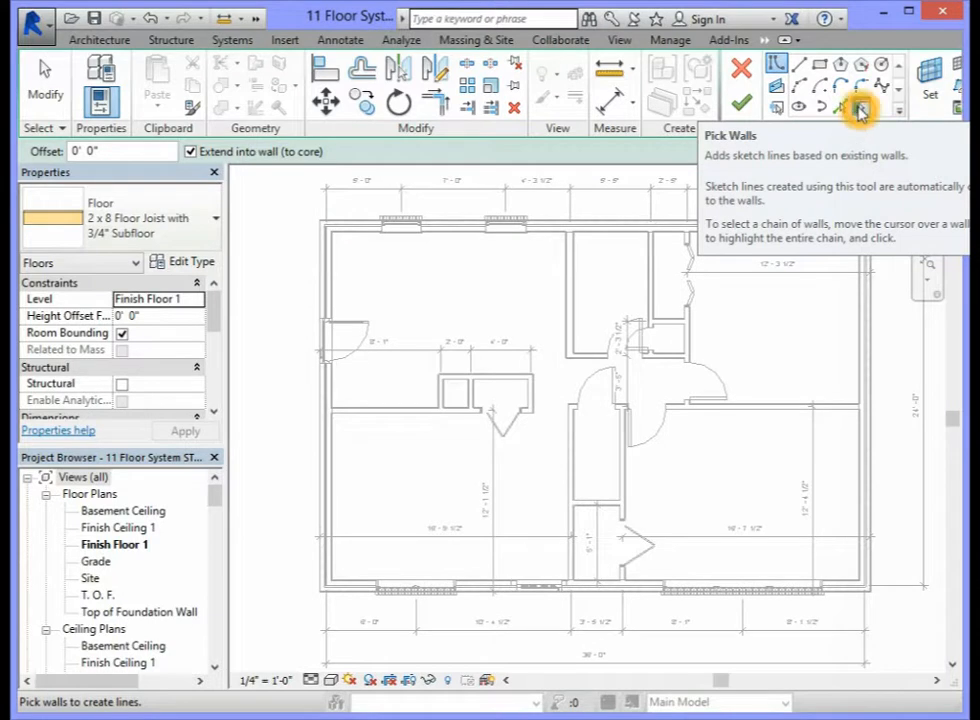
click(859, 110)
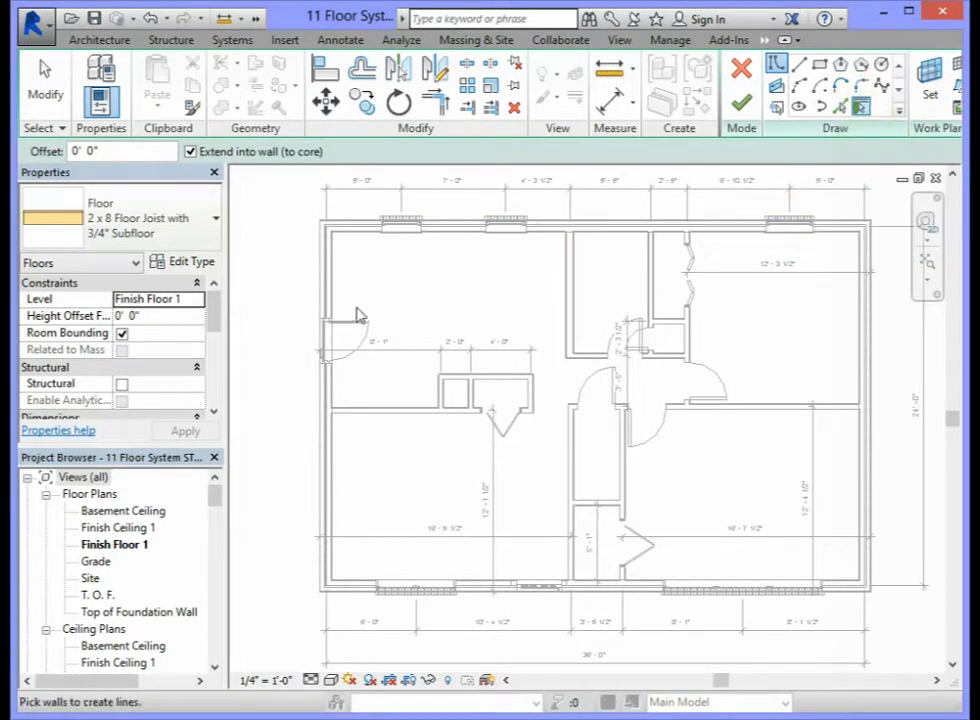
click(192, 154)
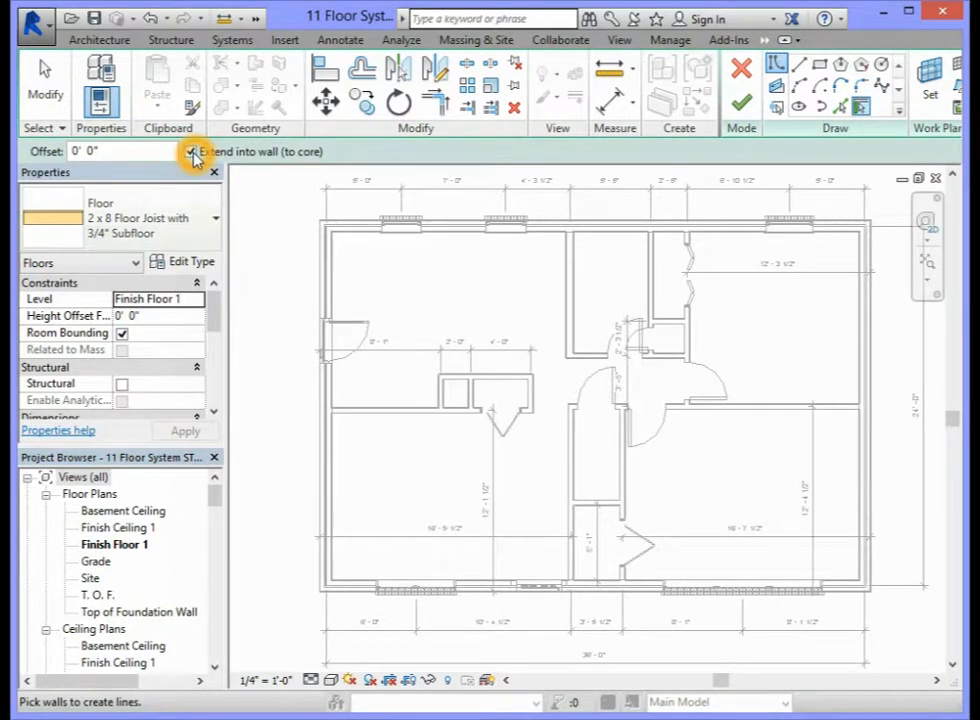
click(205, 154)
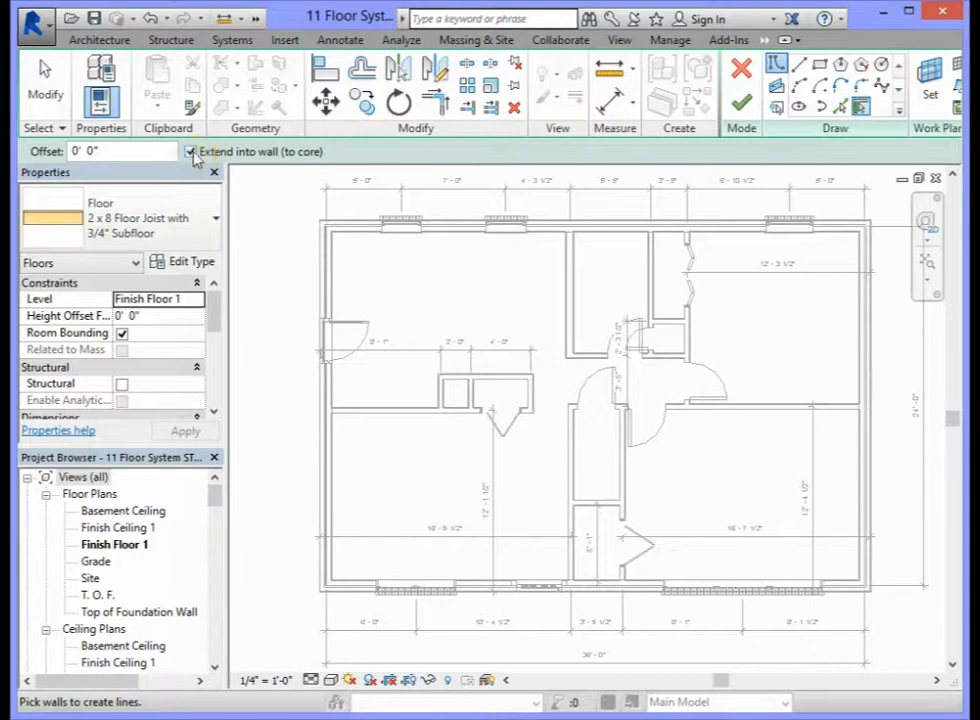
click(191, 153)
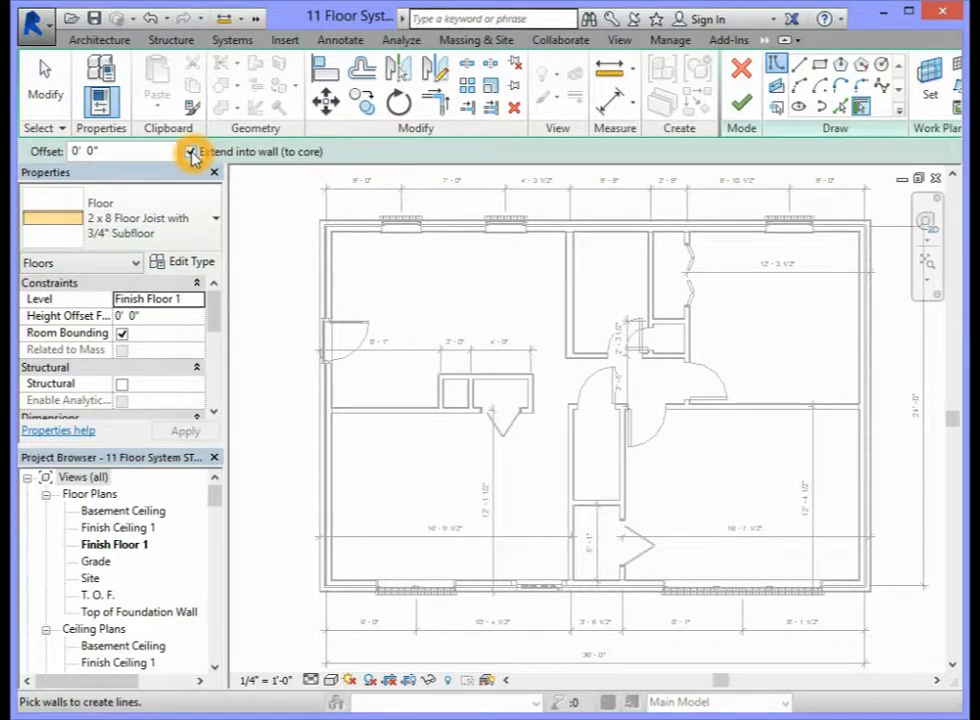
click(273, 162)
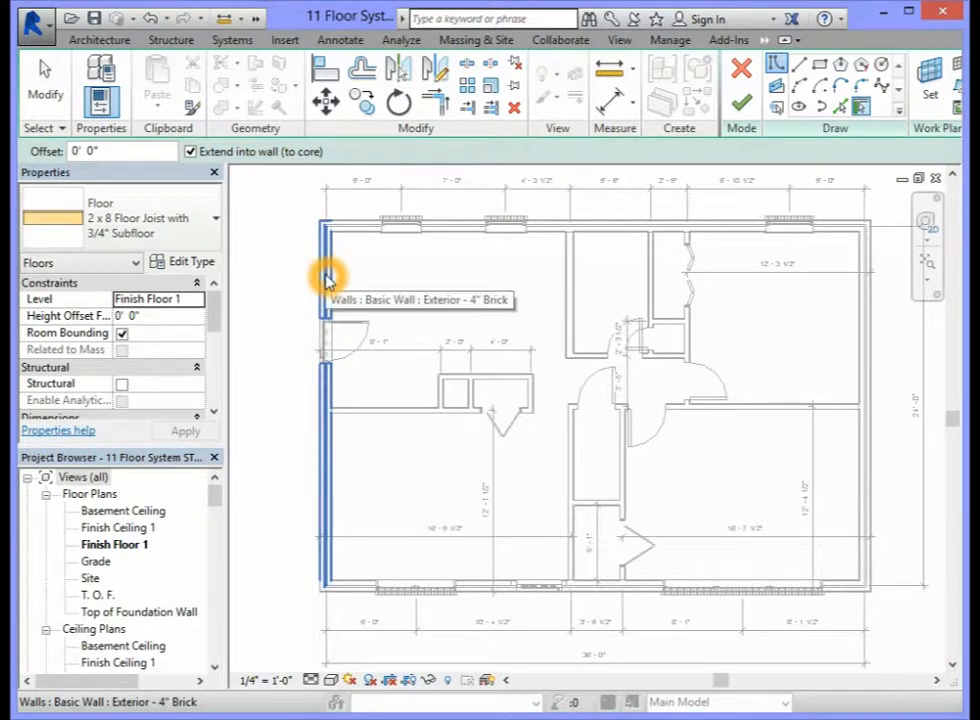
scroll(328, 280, up, 5)
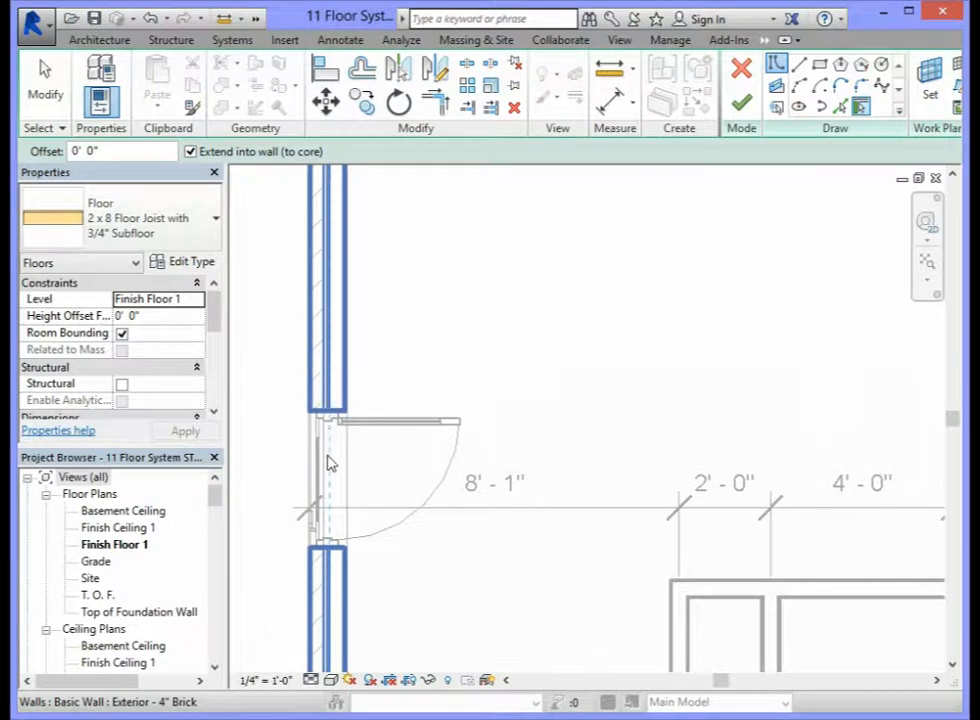
click(330, 380)
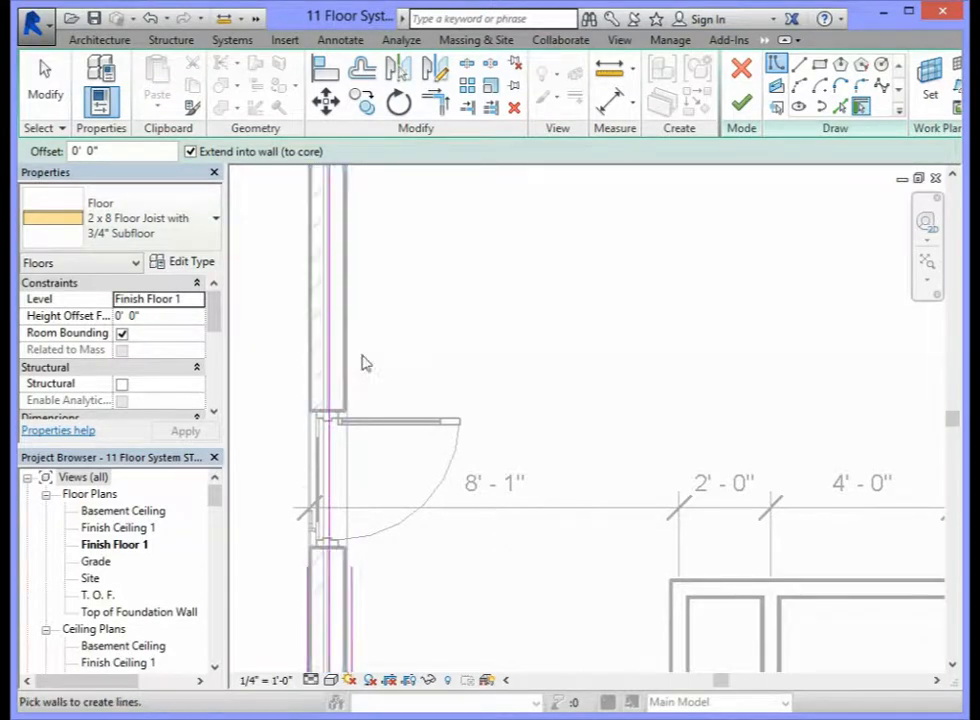
- Add a floor boundary line along the core of the north exterior wall with Pick Walls
scroll(372, 355, down, 3)
scroll(432, 228, up, 5)
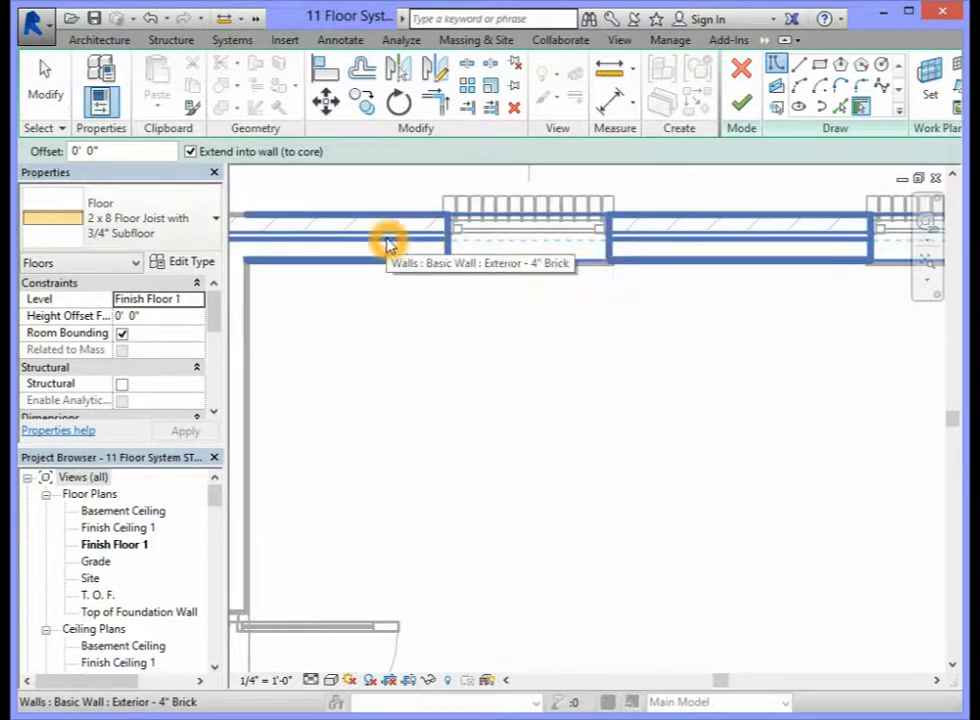
click(433, 247)
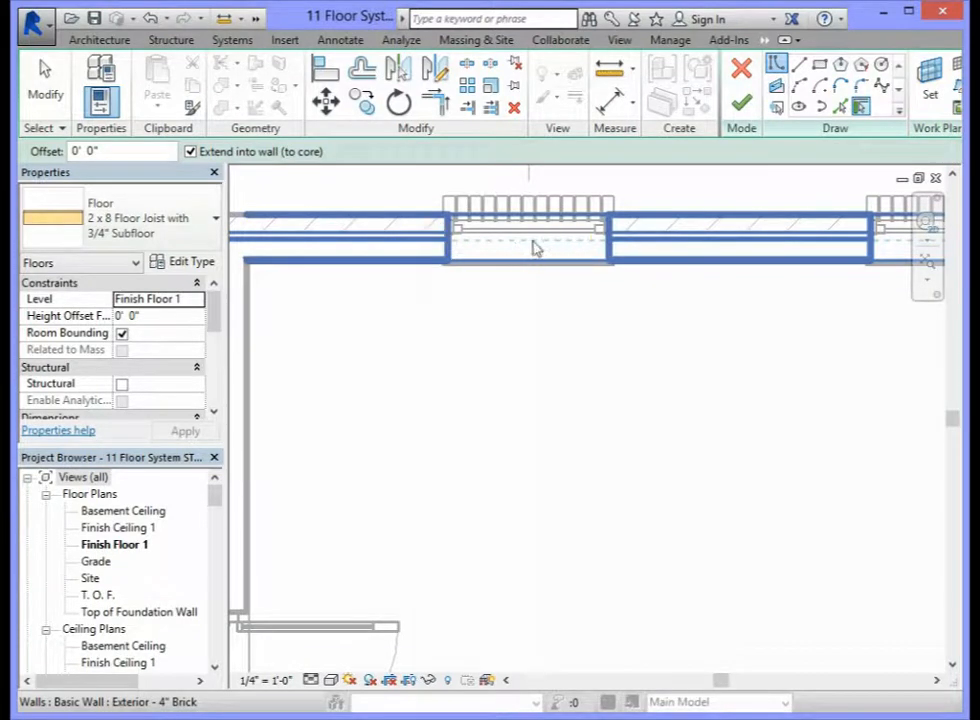
click(430, 245)
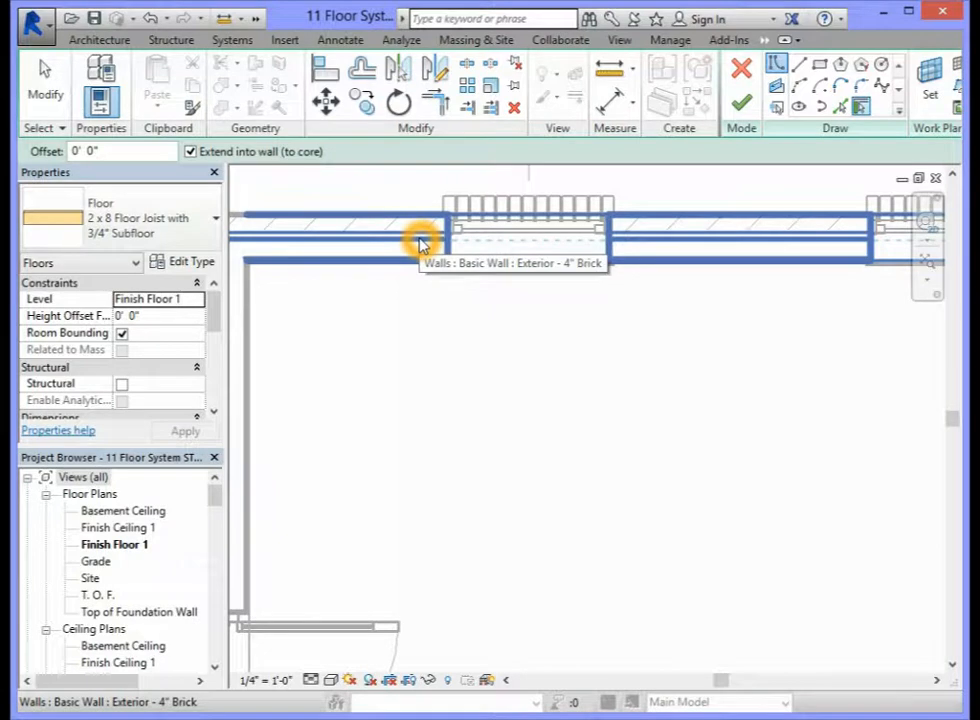
- Add a floor boundary line along the core of the east exterior wall with Pick Walls
scroll(420, 244, down, 5)
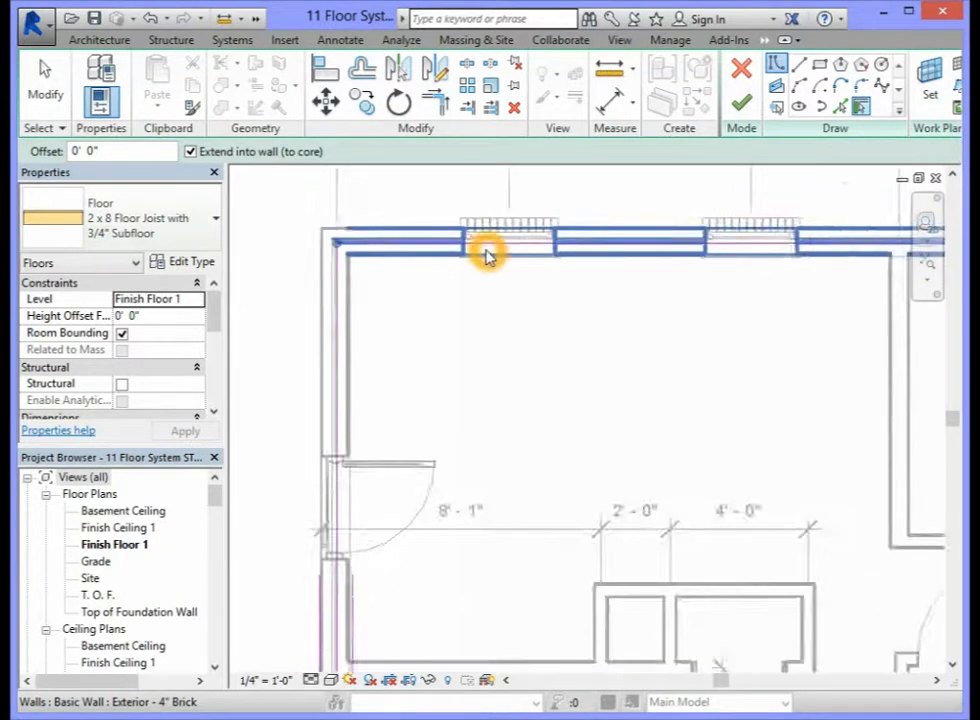
scroll(540, 290, down, 2)
scroll(869, 335, up, 4)
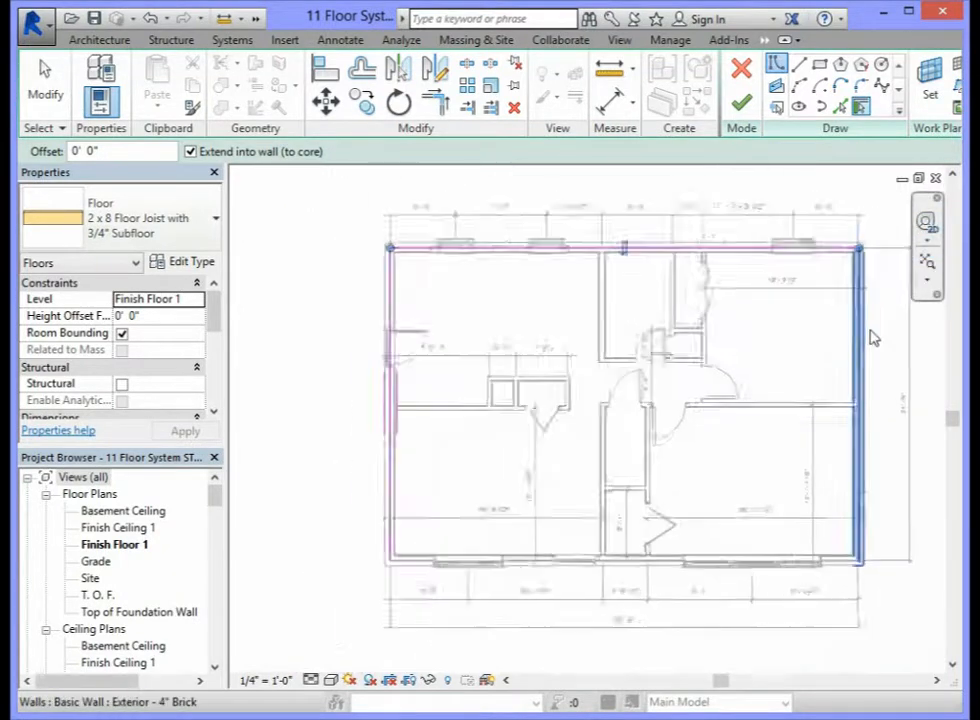
scroll(869, 335, up, 5)
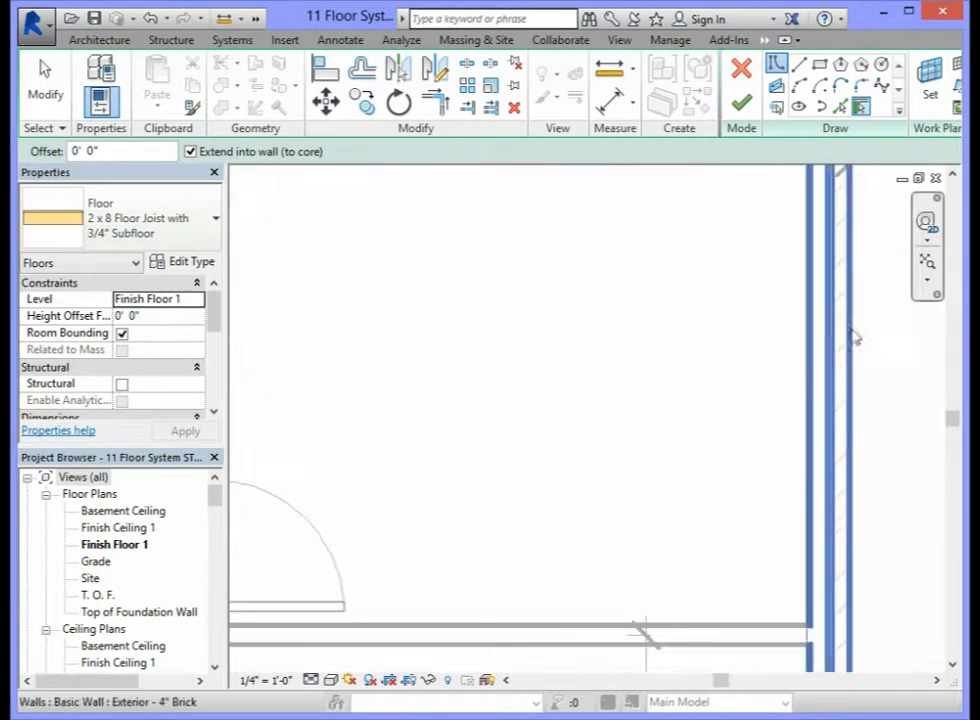
scroll(826, 330, down, 4)
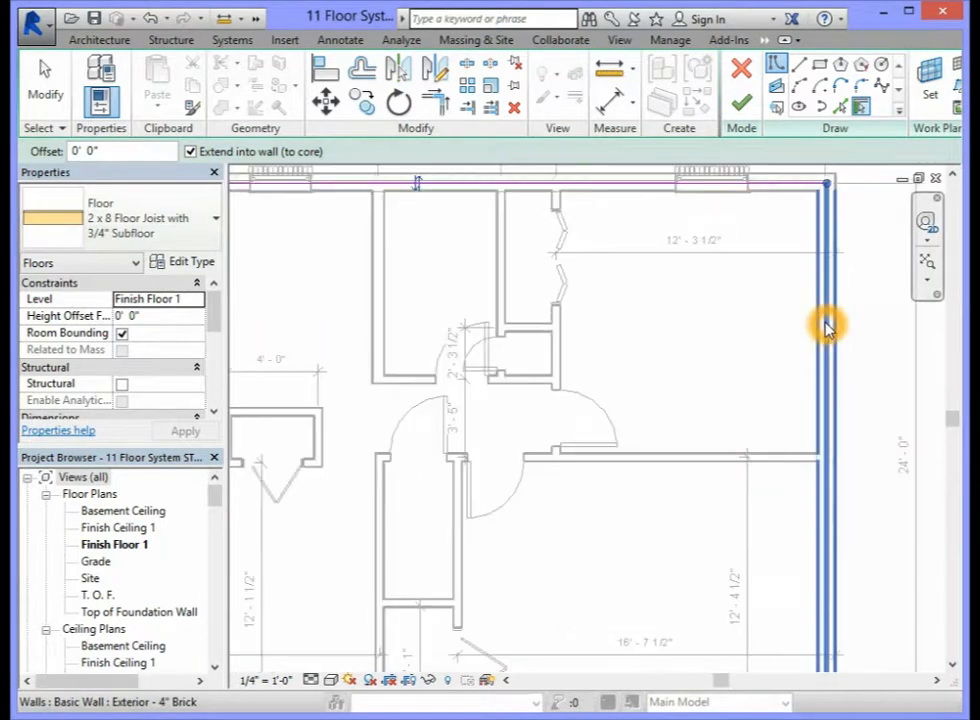
click(827, 330)
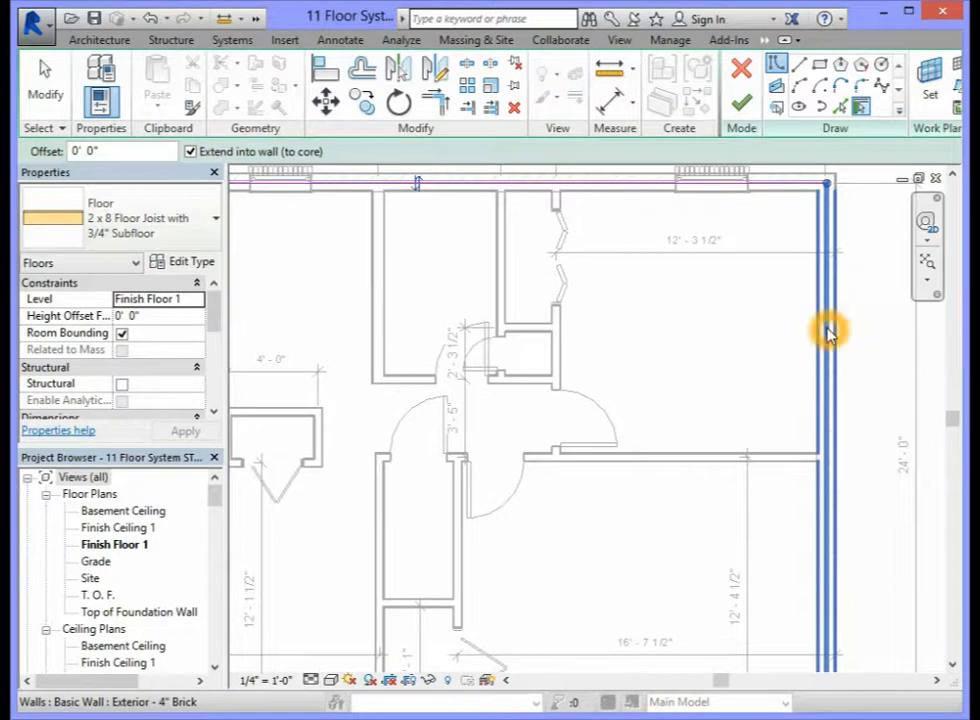
- Close the floor boundary by picking the south exterior wall, extending the line to the wall core
scroll(810, 360, down, 4)
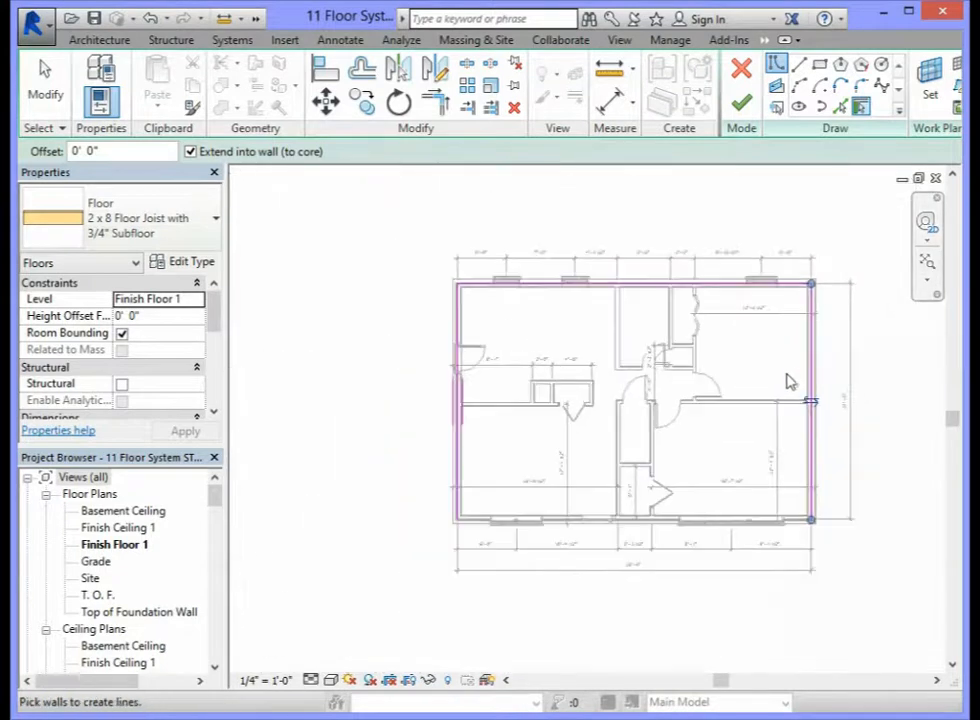
scroll(673, 536, up, 5)
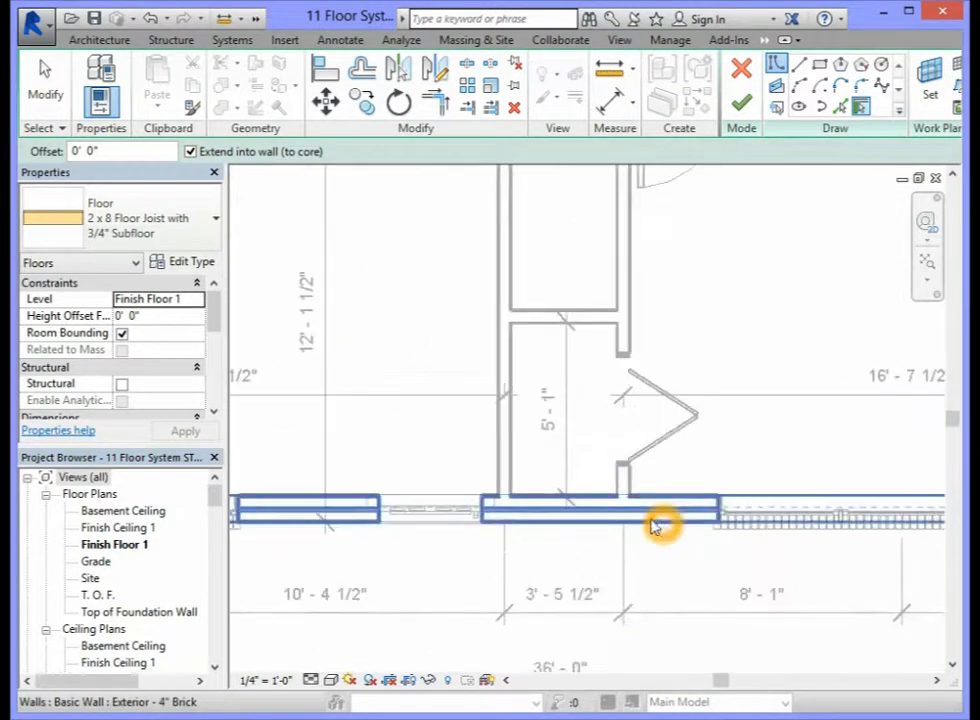
click(643, 515)
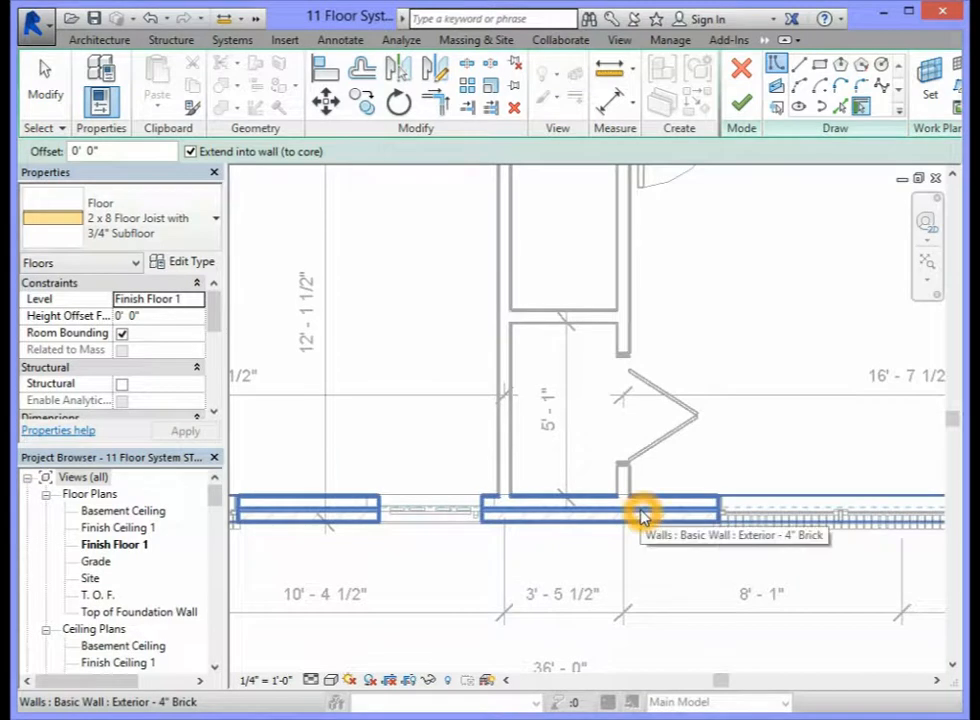
scroll(648, 415, down, 2)
scroll(648, 415, down, 4)
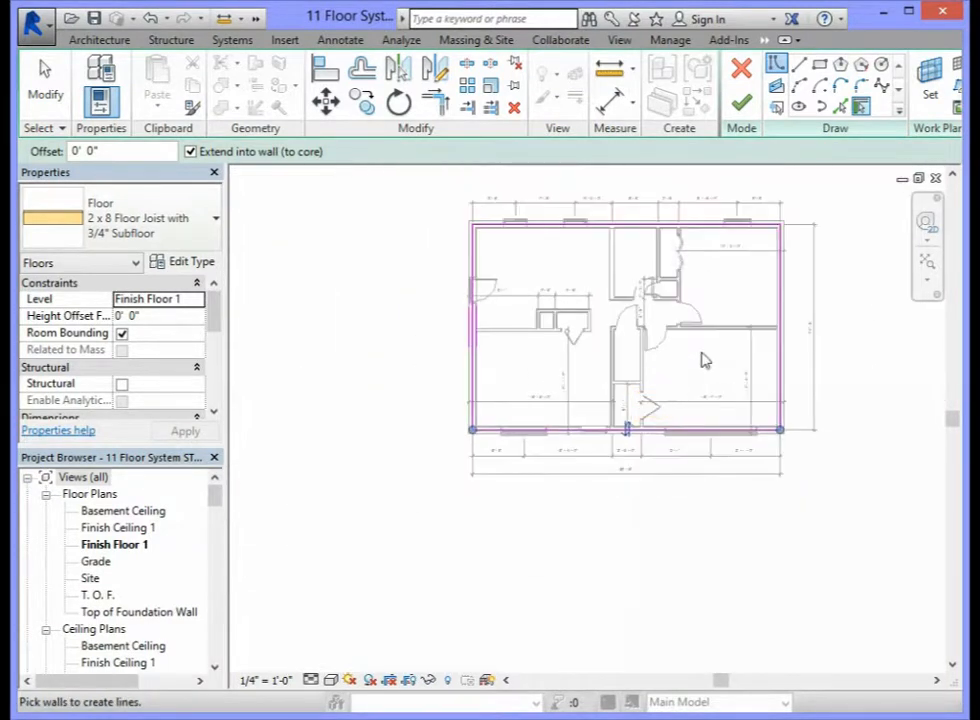
click(786, 245)
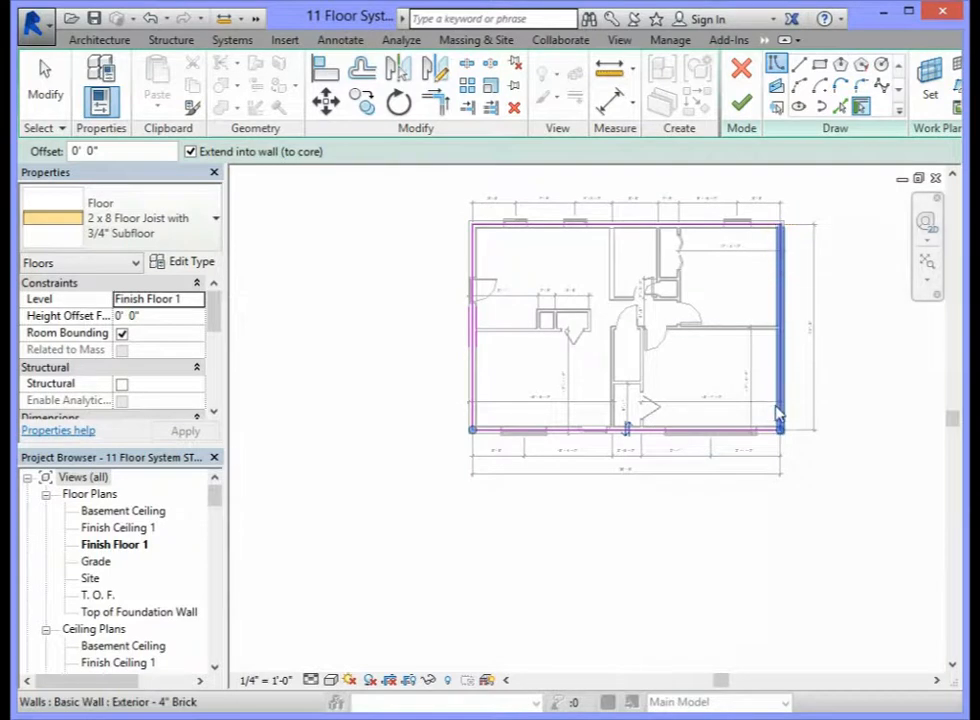
drag(952, 424, 951, 395)
drag(721, 685, 733, 686)
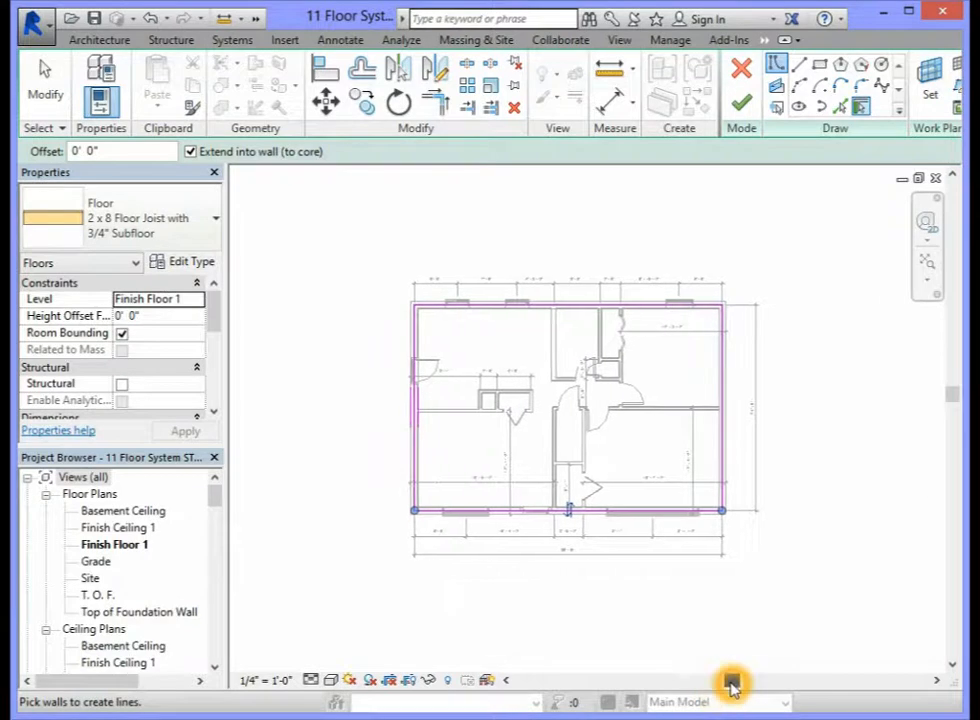
scroll(521, 345, up, 1)
scroll(521, 345, up, 1)
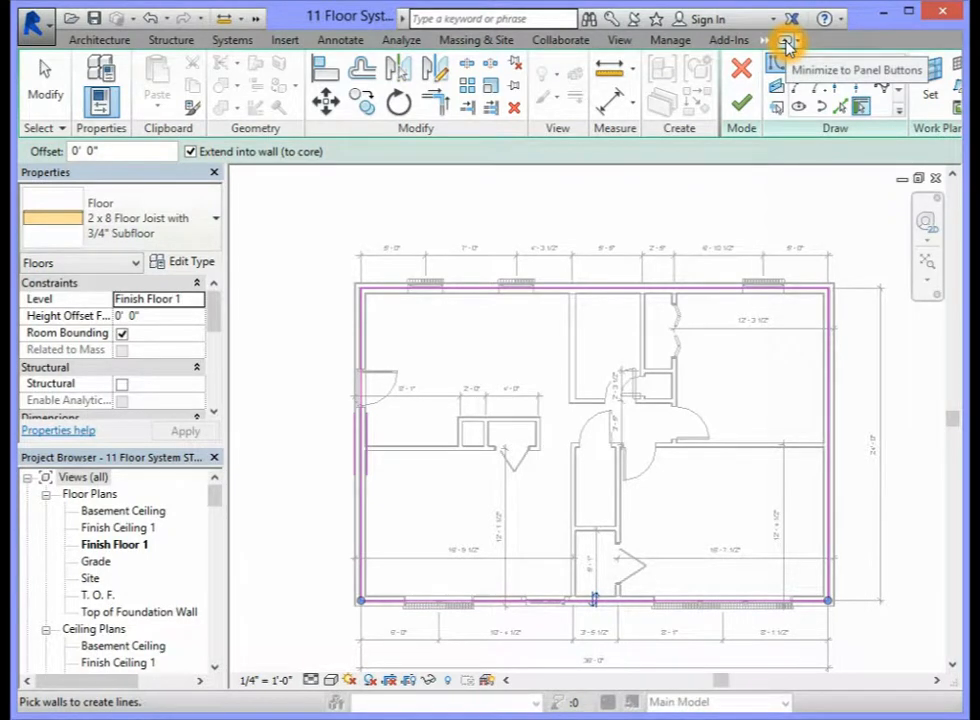
- Cycle the ribbon through its minimized display states and restore the full ribbon
click(787, 44)
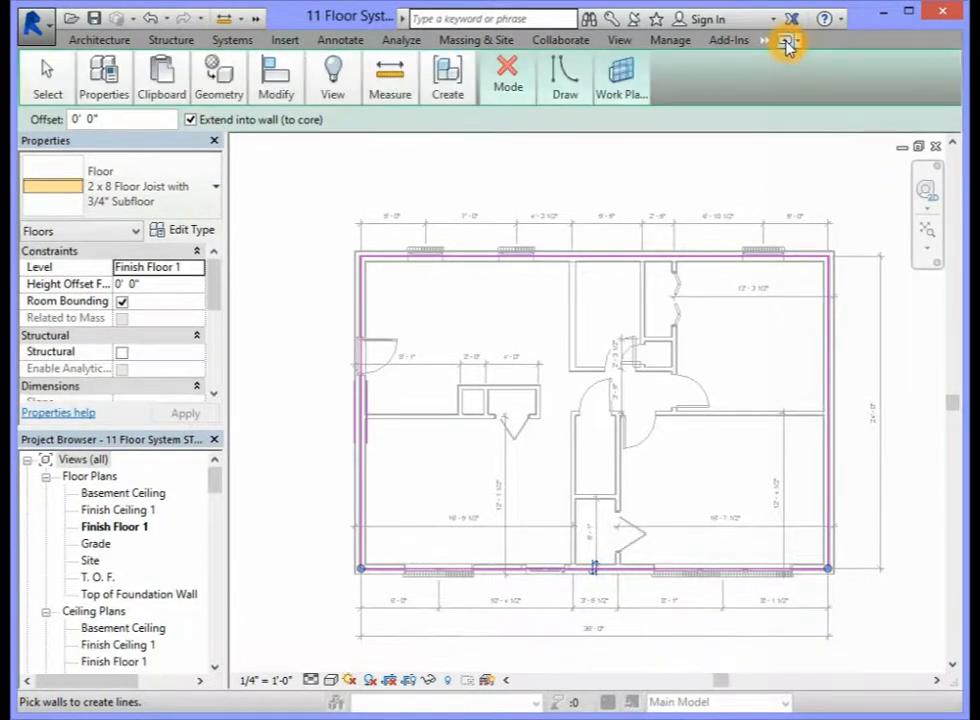
click(787, 44)
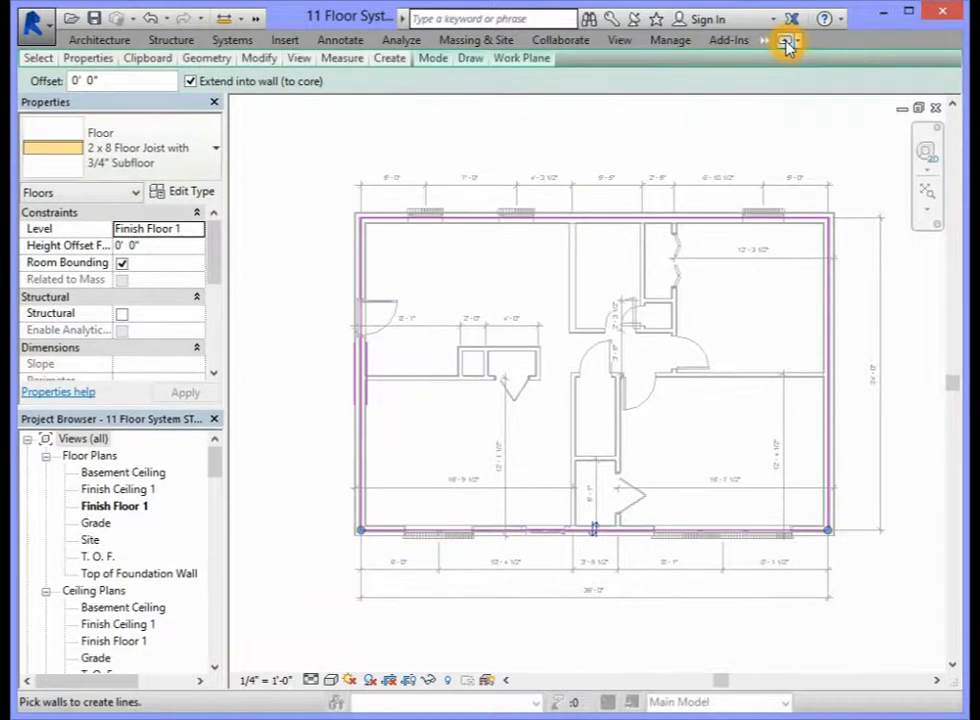
click(787, 44)
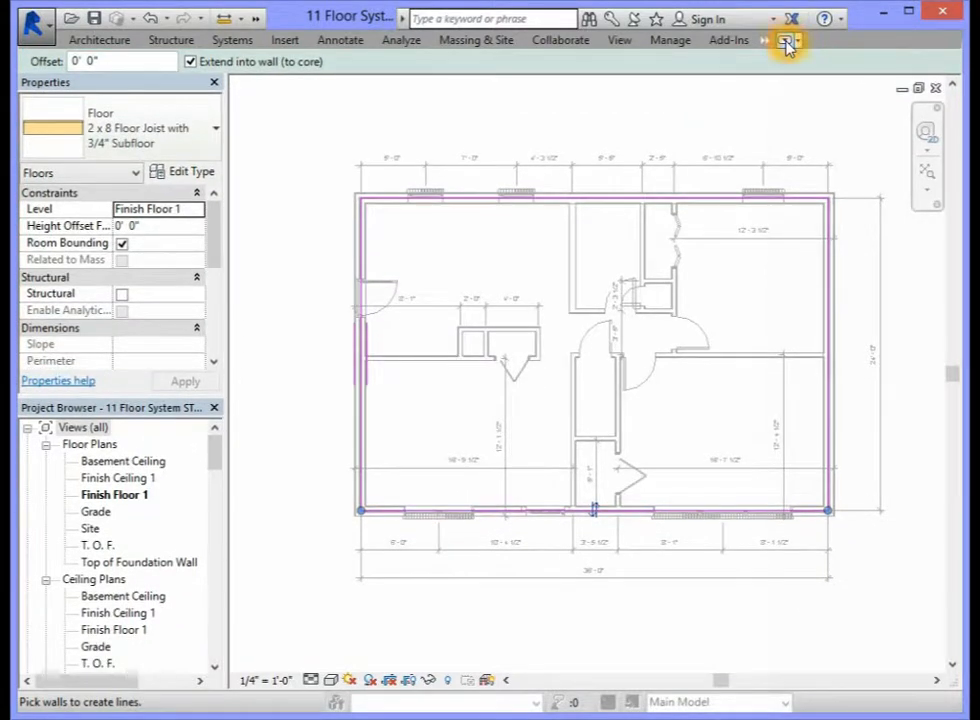
click(787, 44)
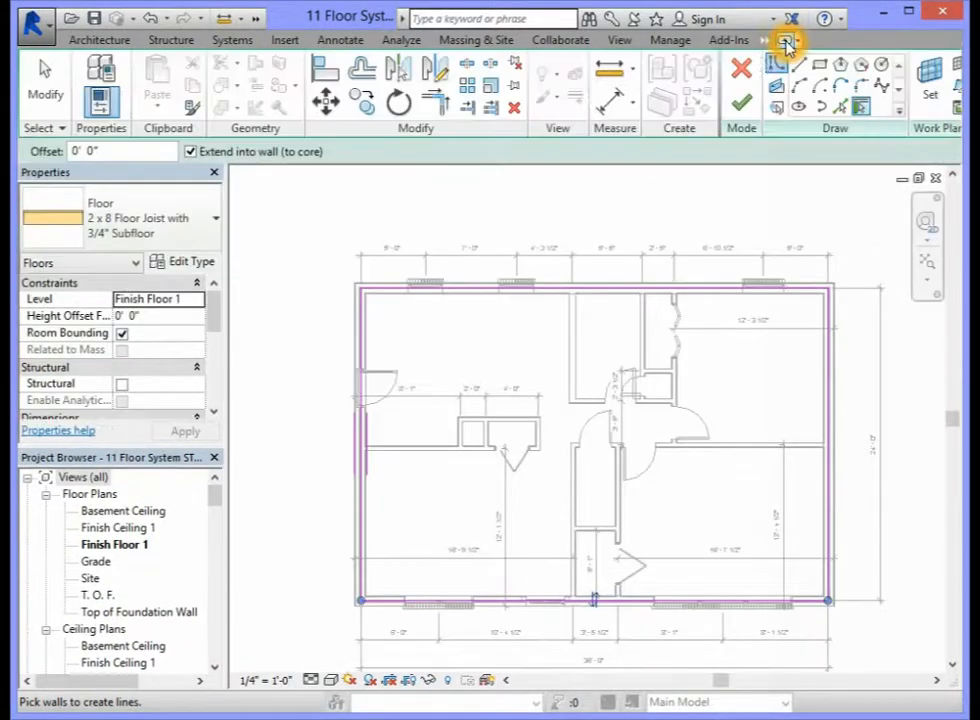
- Finish the floor sketch and decline attaching the walls below to the floor's bottom
click(743, 105)
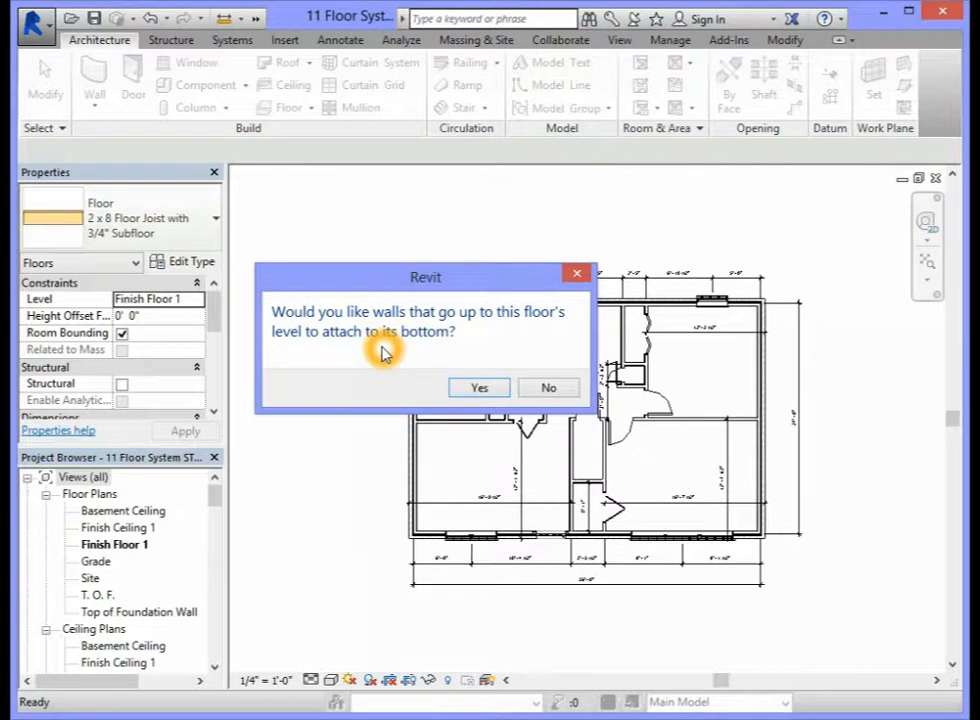
click(551, 390)
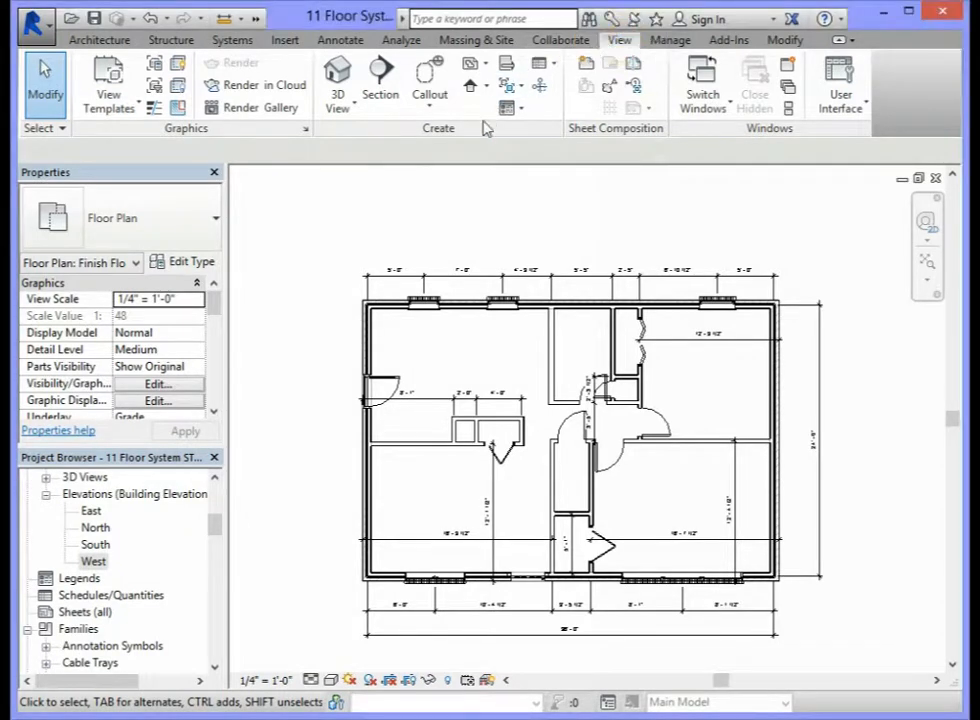
- Cut a vertical Building Section through the middle of the house, from beyond the north dimensions to beyond the south dimensions, looking east
click(437, 132)
click(378, 80)
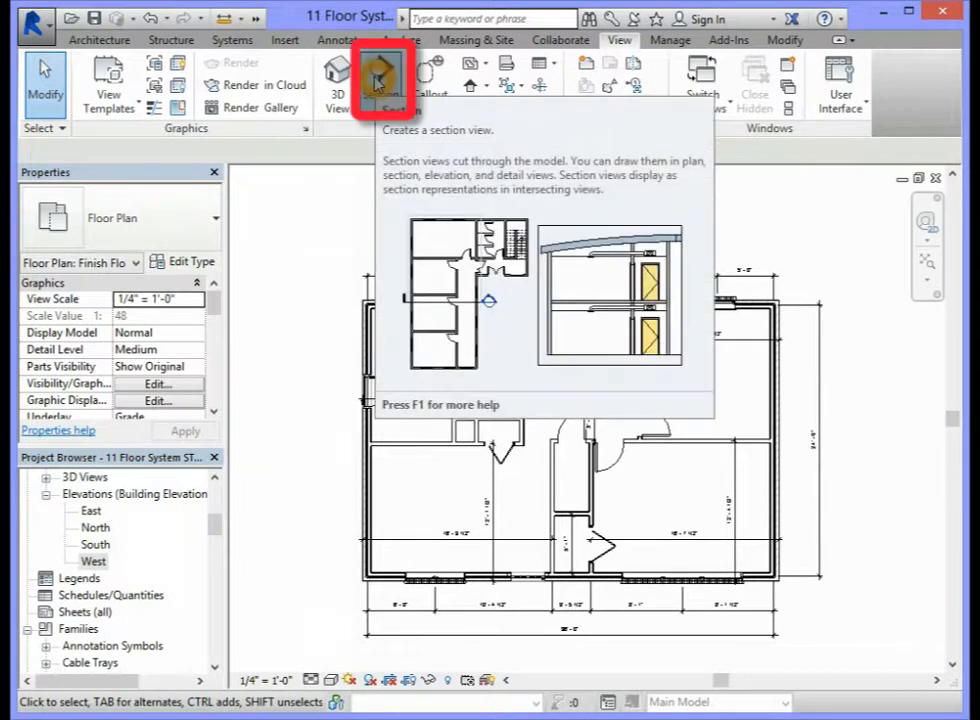
click(378, 80)
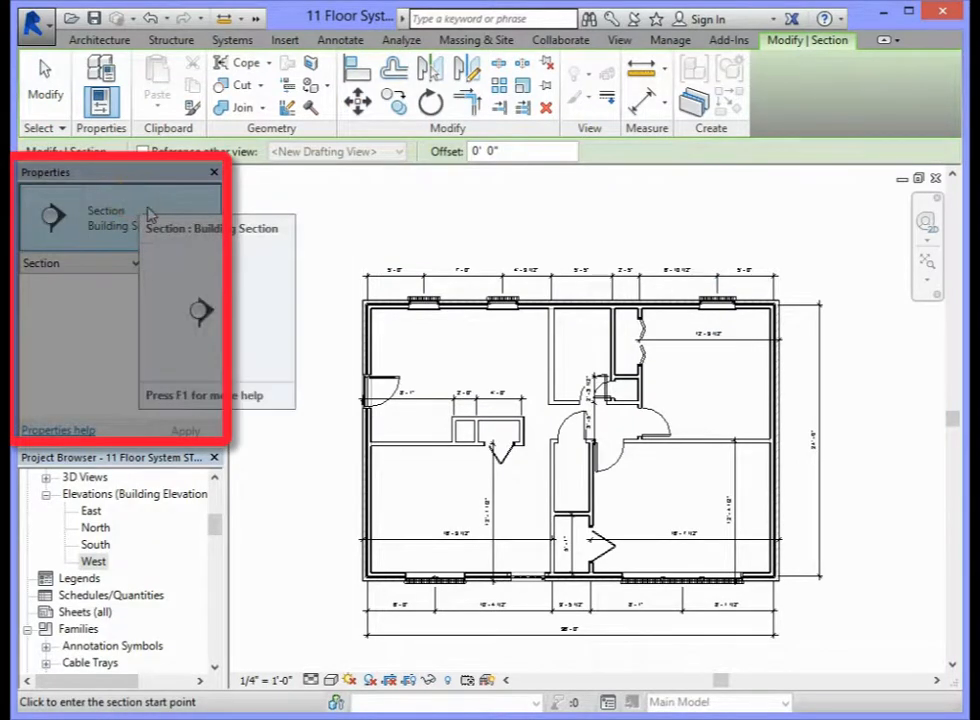
click(196, 206)
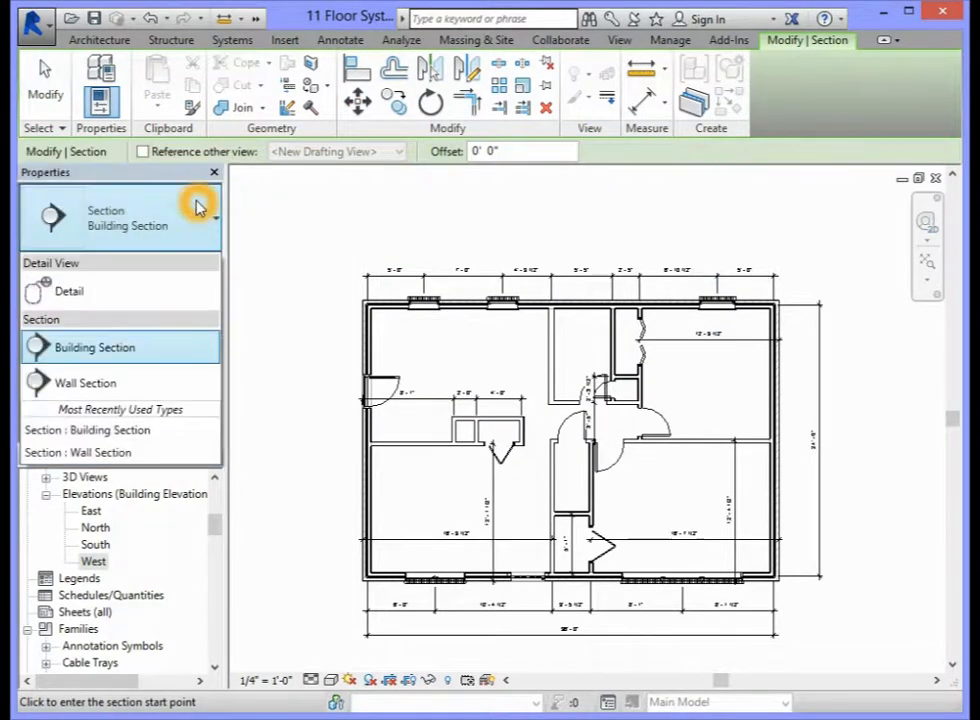
click(95, 356)
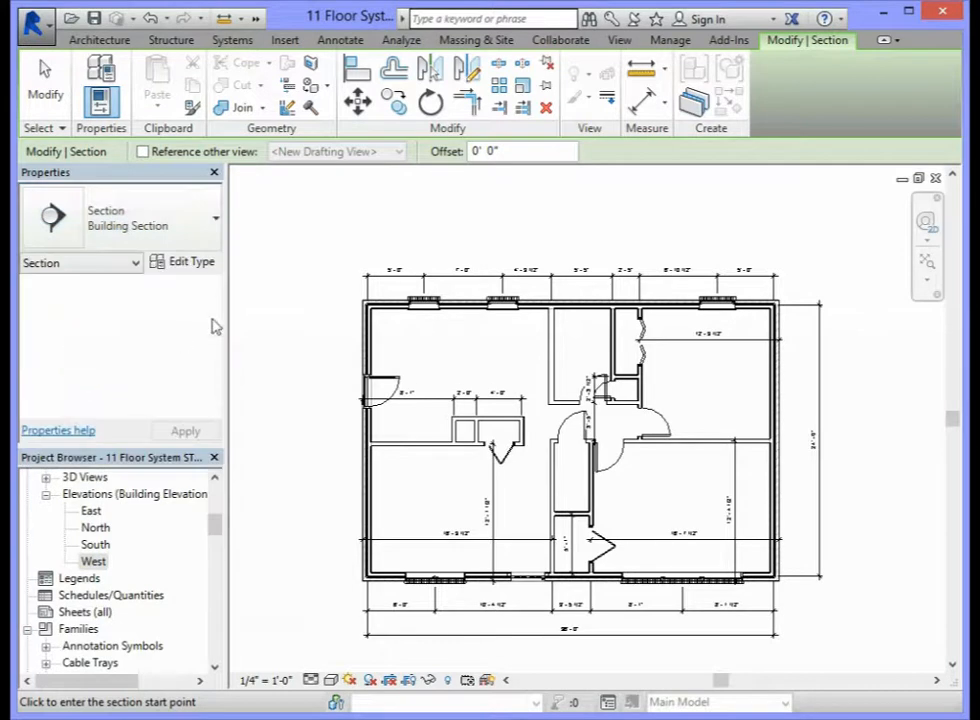
click(584, 237)
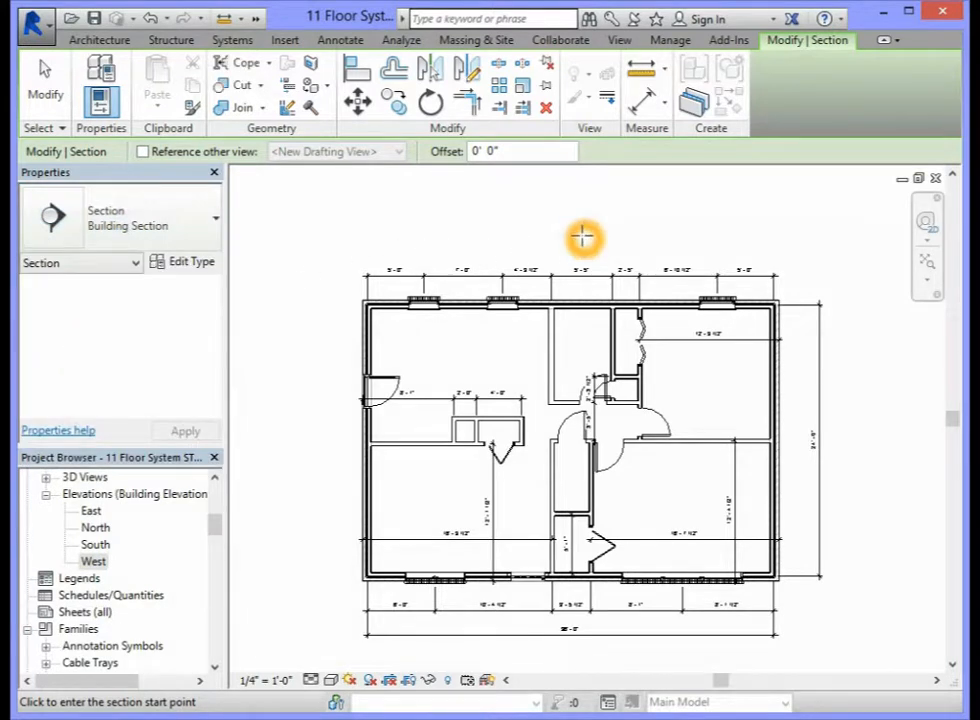
click(578, 243)
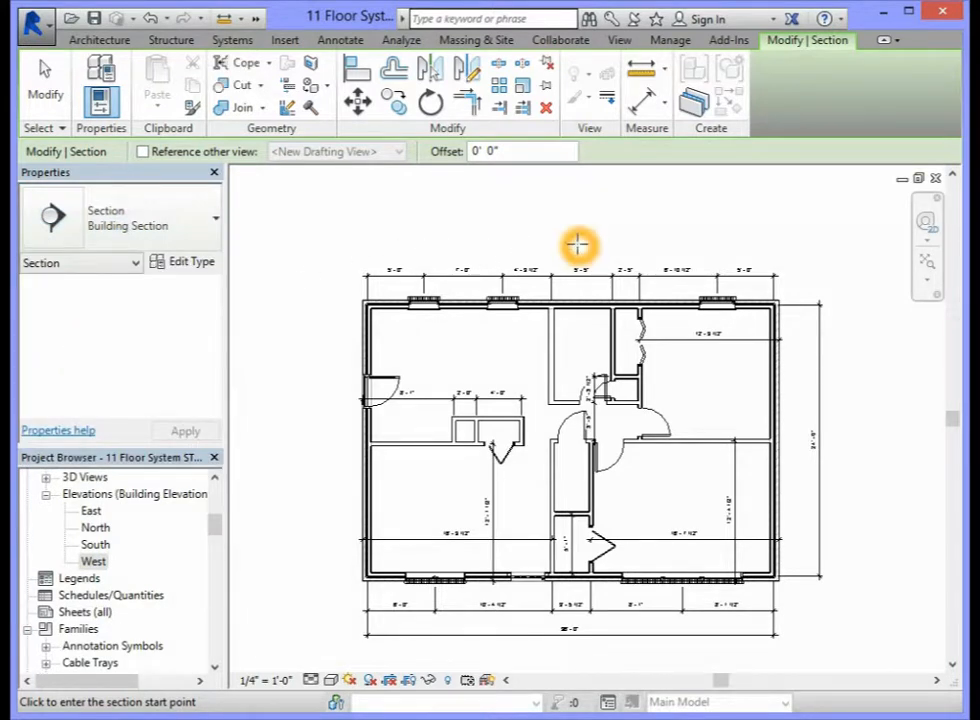
click(575, 243)
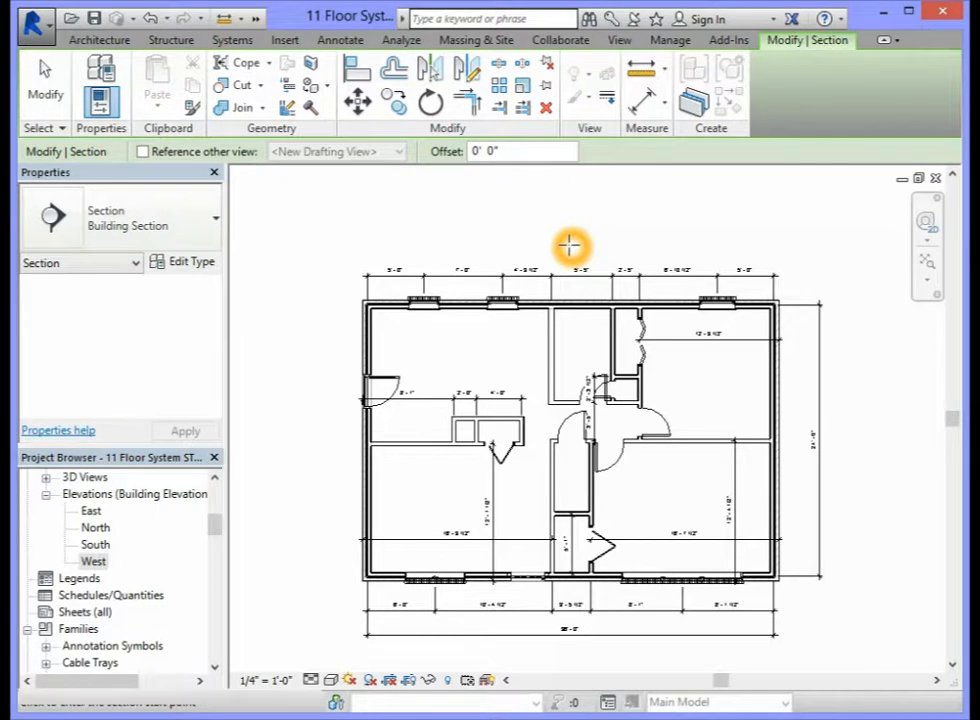
click(570, 240)
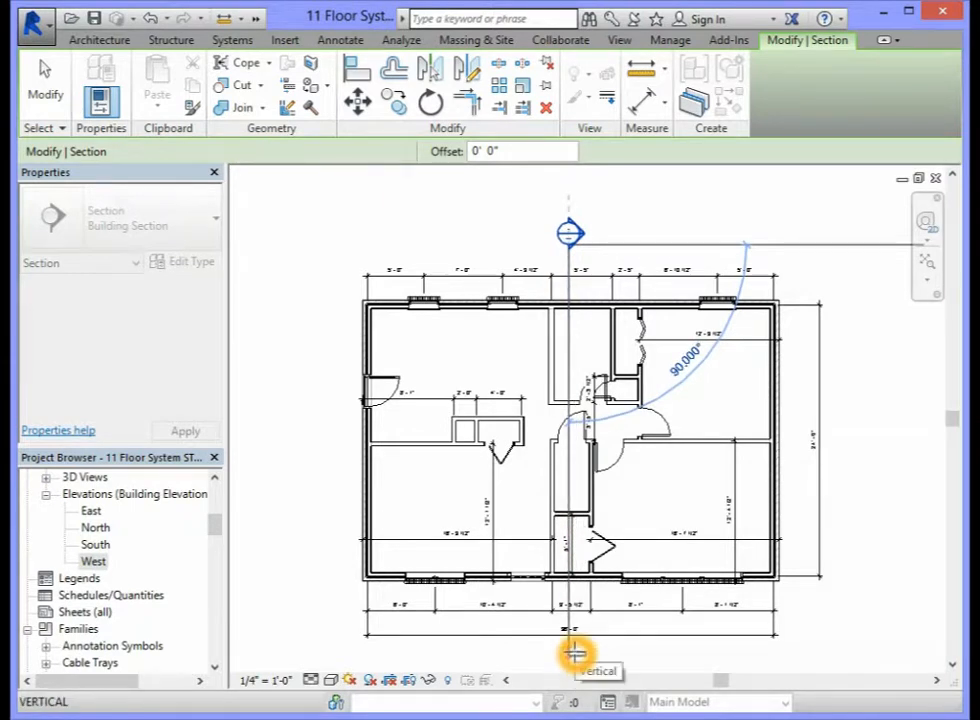
click(575, 653)
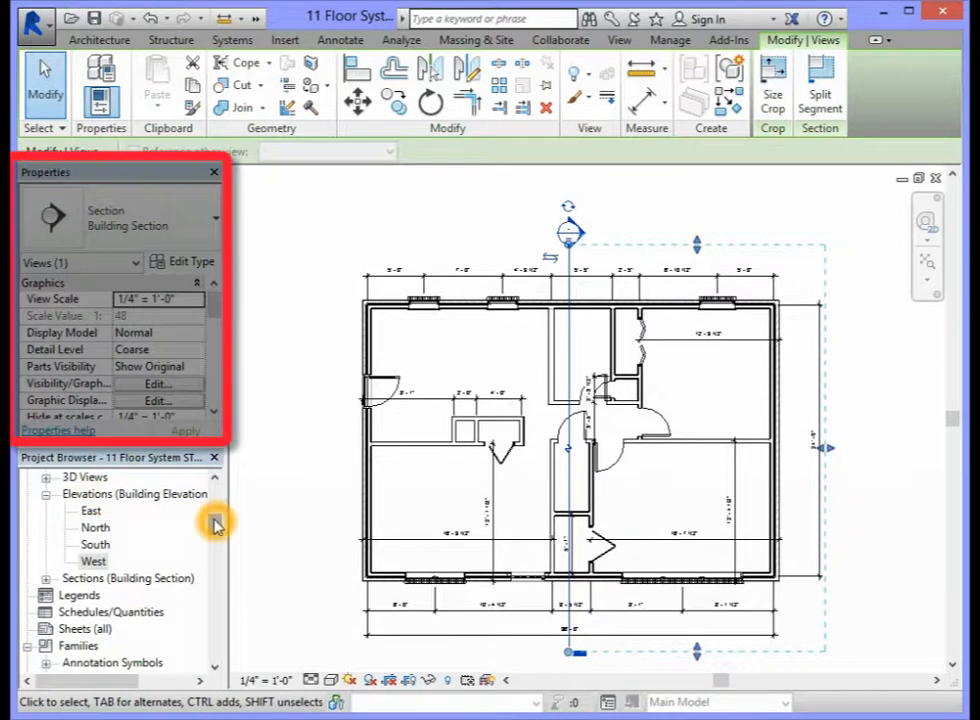
- Expand the building sections in the project views and open the Section 1 view
mouse_move(214, 518)
mouse_down()
mouse_move(219, 490)
mouse_move(220, 525)
mouse_up()
click(84, 564)
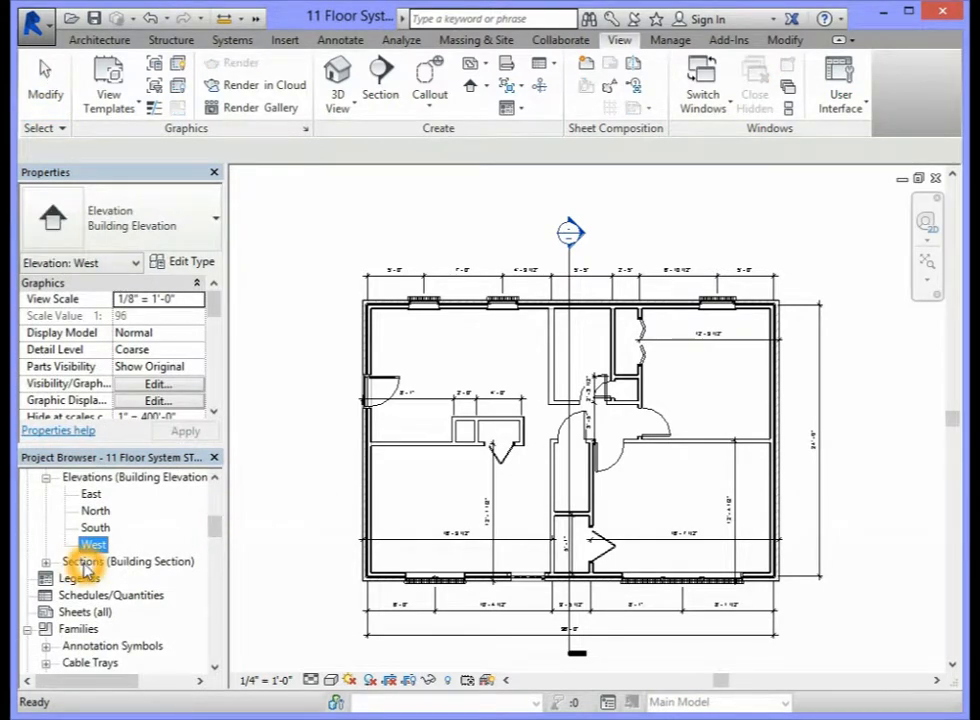
click(172, 566)
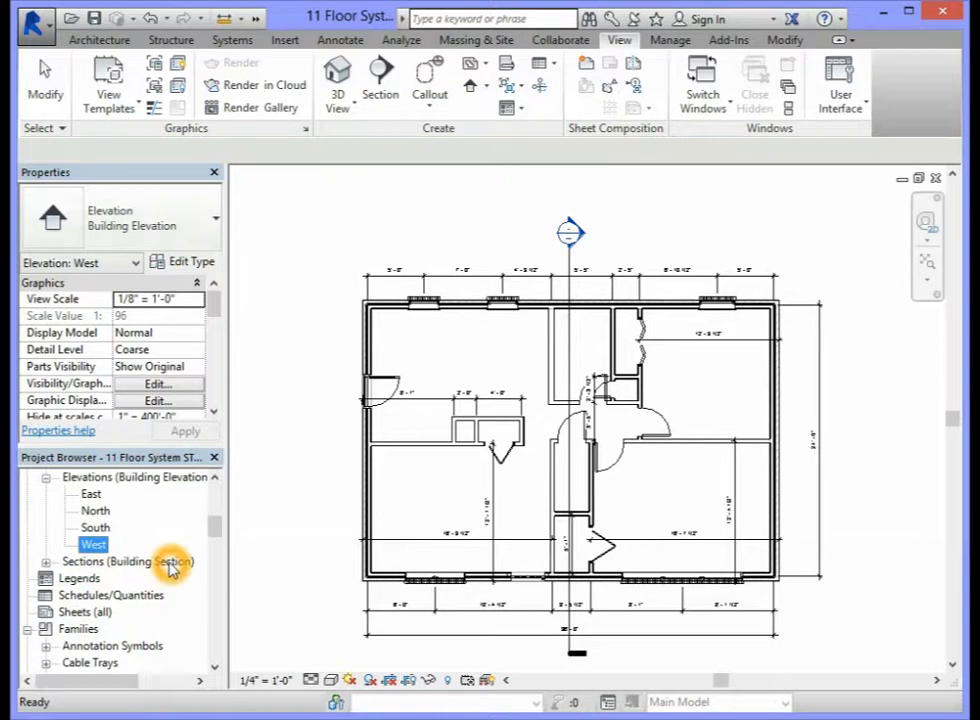
click(47, 564)
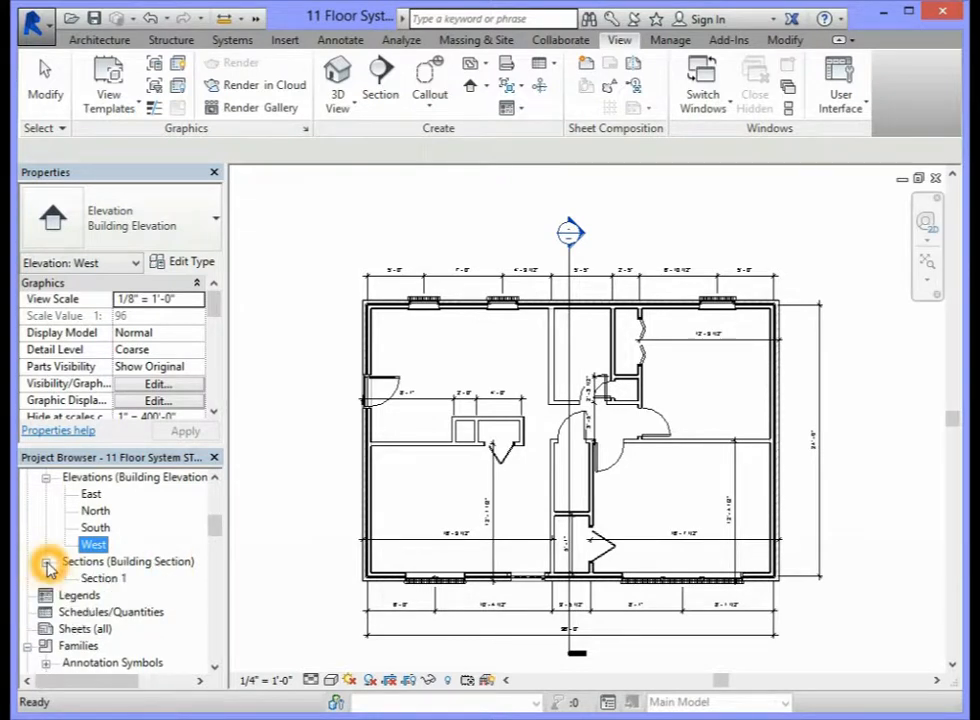
click(106, 582)
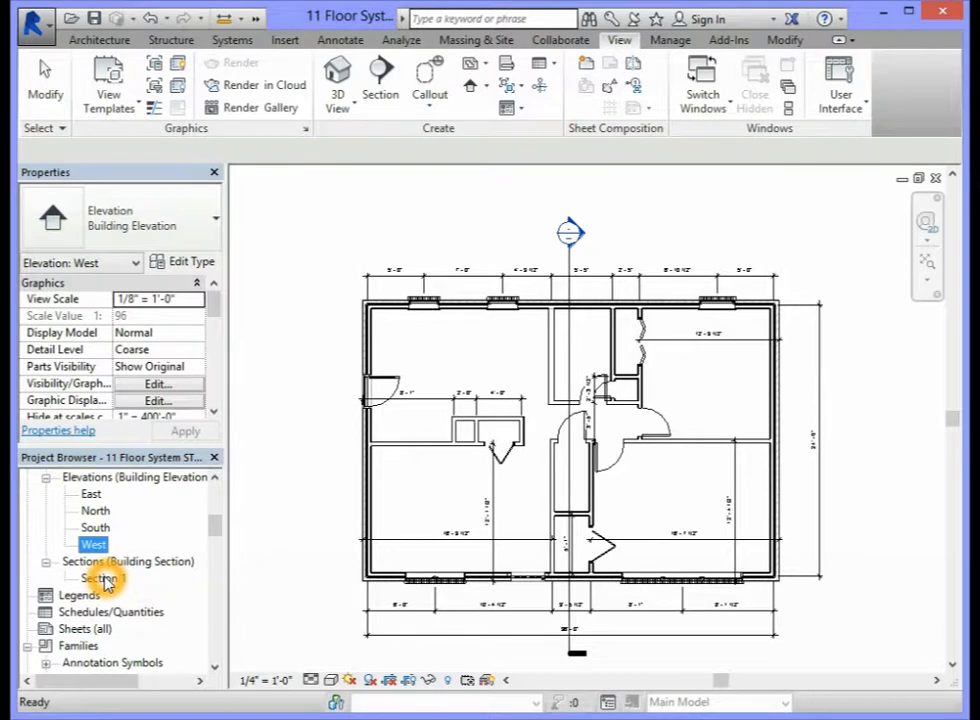
double_click(102, 579)
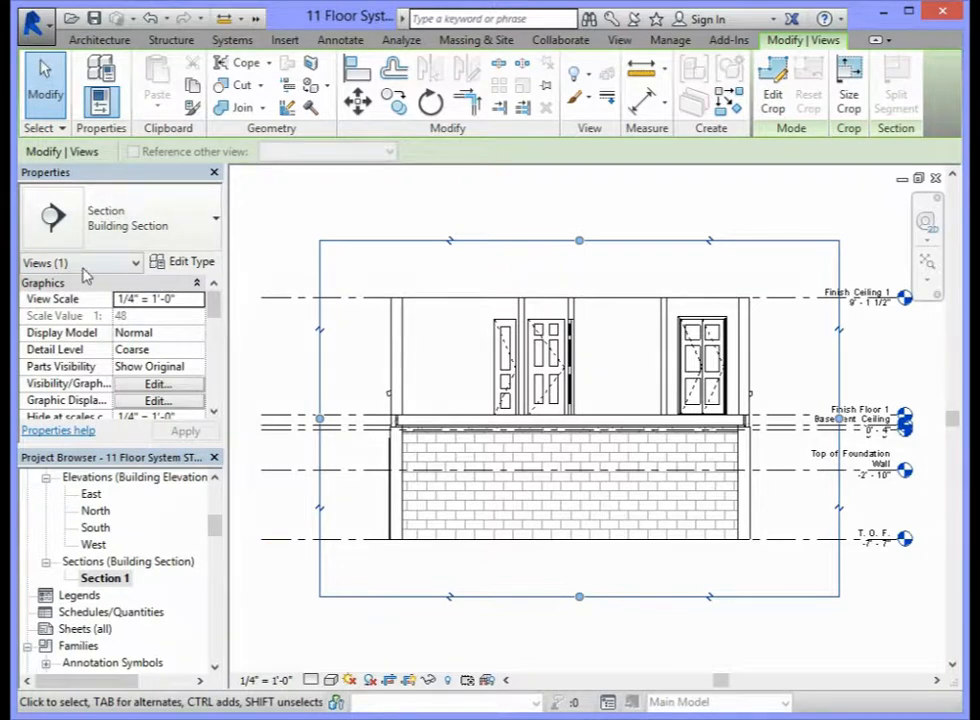
- Set the section view's scale to 1/2" = 1'-0" and apply it
click(197, 300)
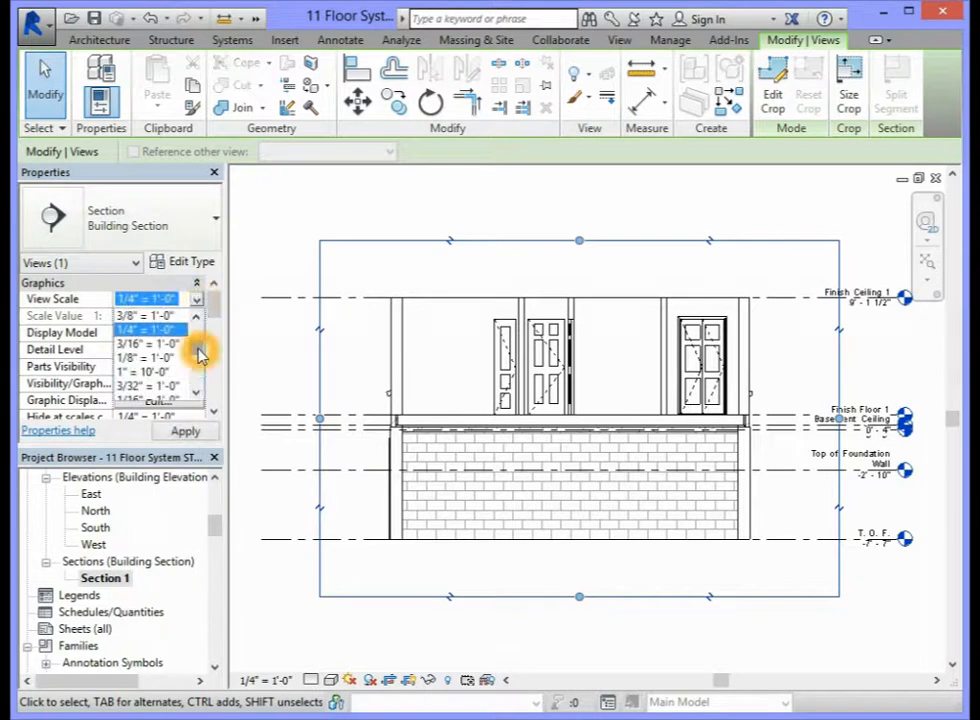
scroll(199, 345, up, 2)
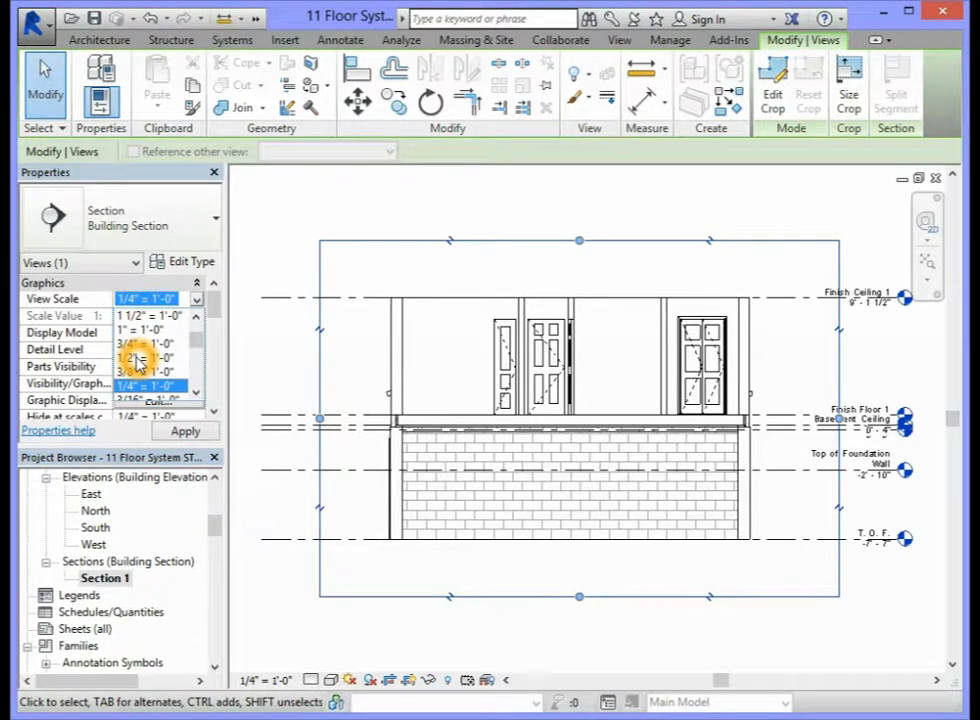
click(138, 360)
click(187, 431)
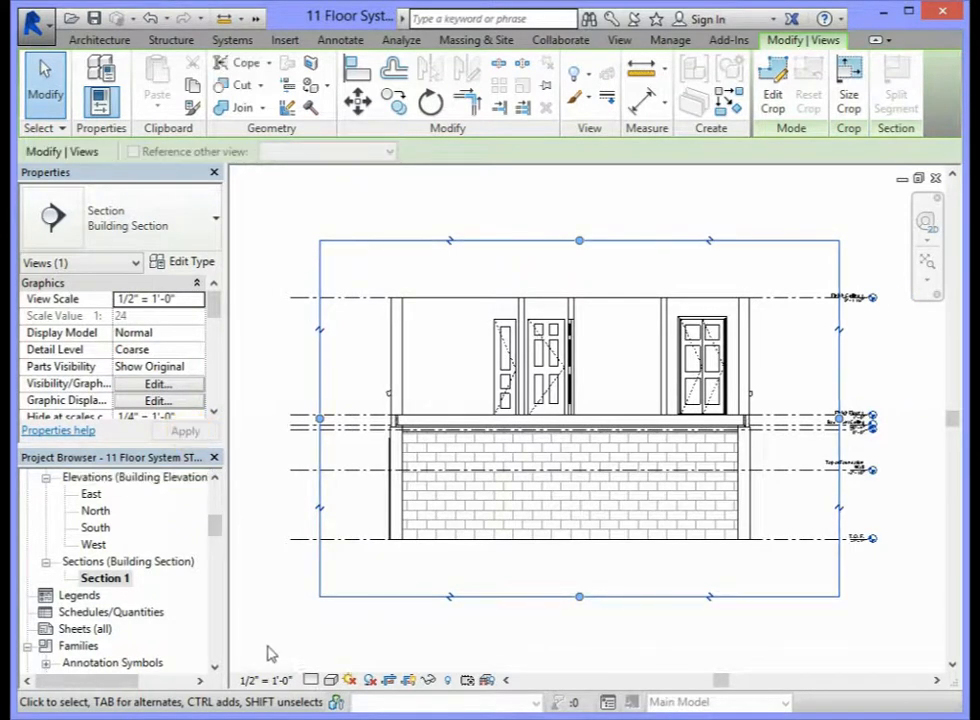
click(270, 682)
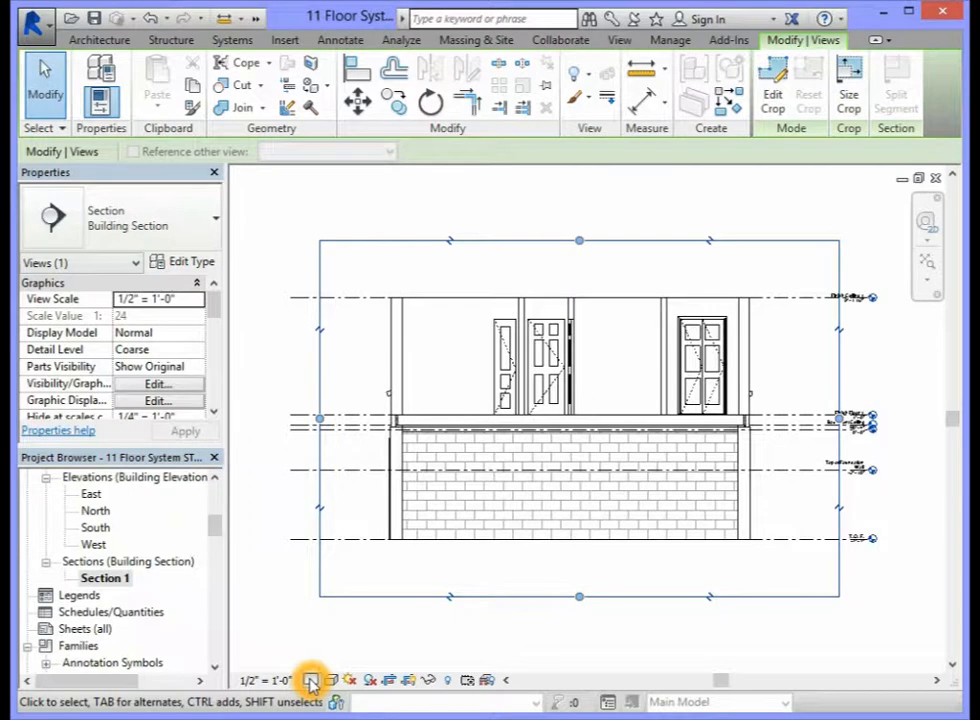
- Set the section view's detail level to Medium and apply it
click(312, 682)
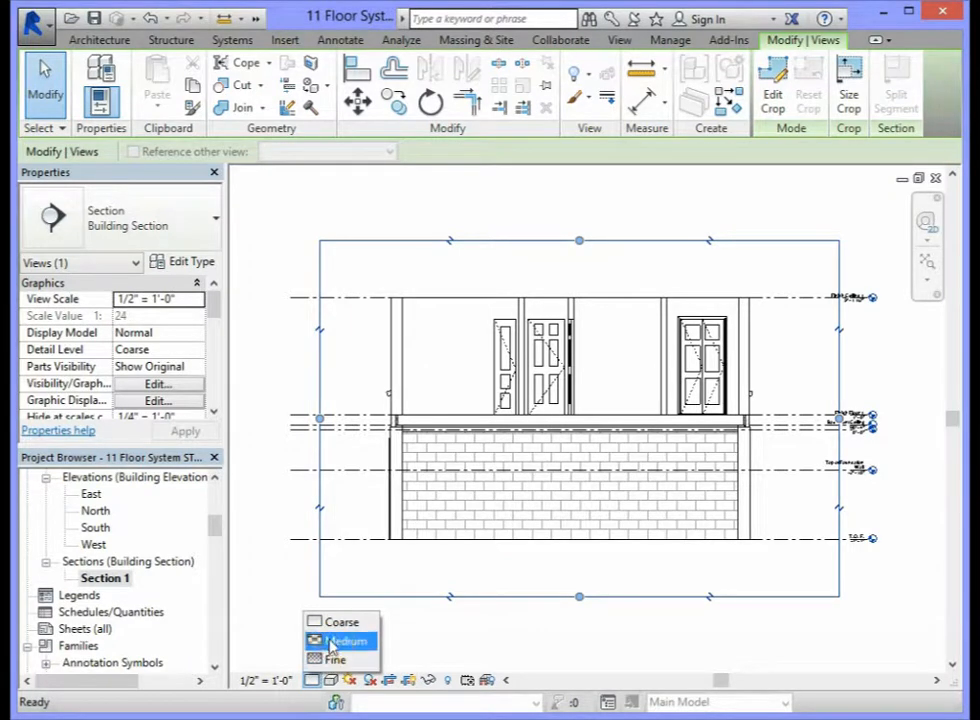
click(151, 183)
click(151, 181)
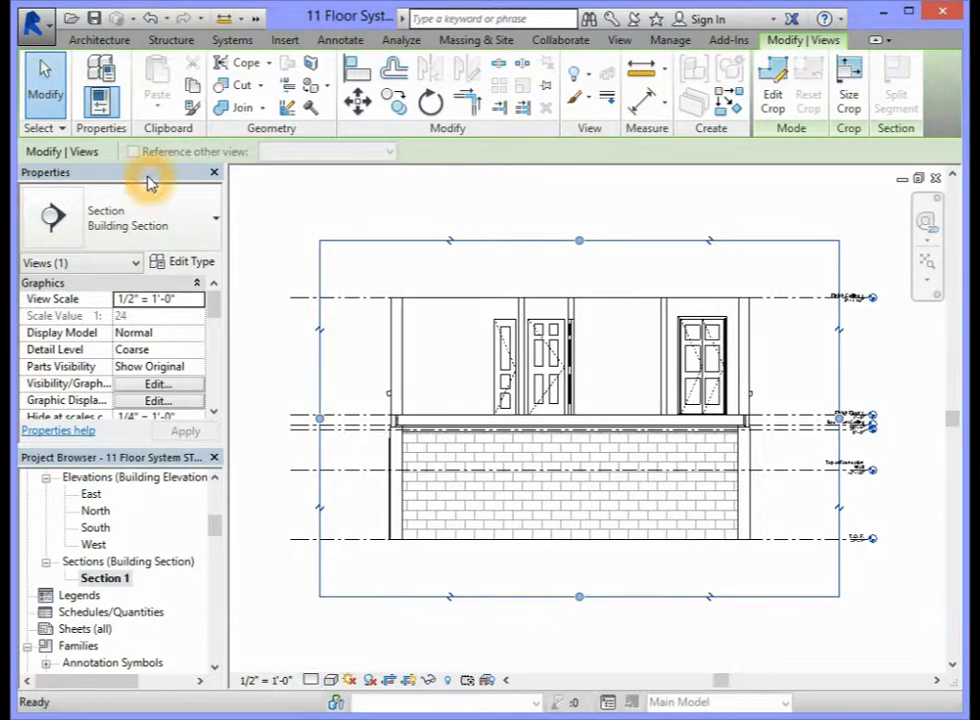
click(55, 356)
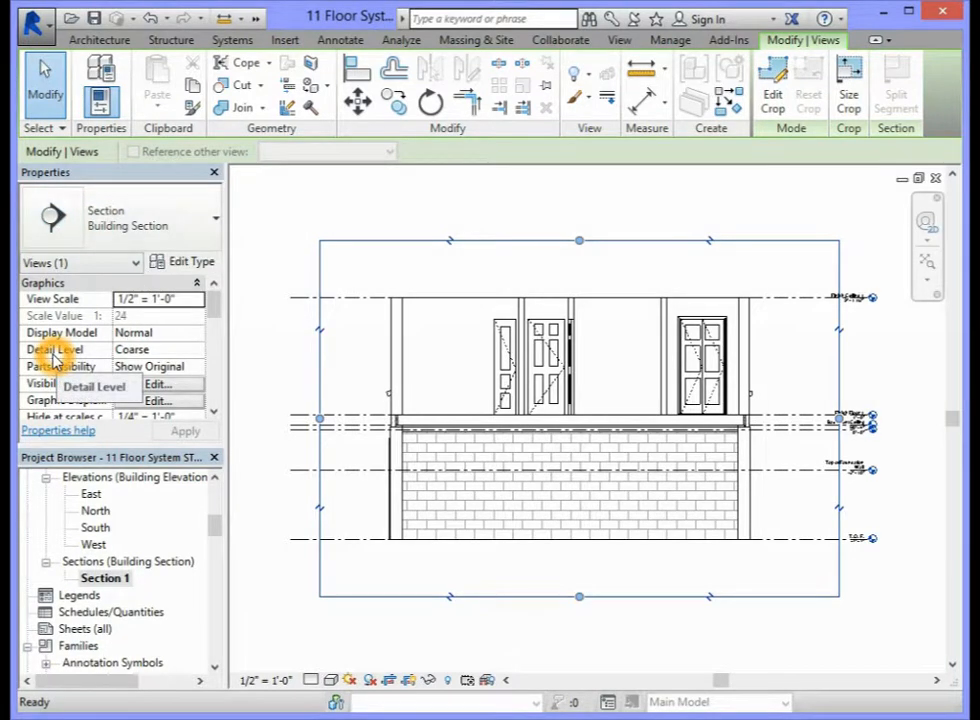
click(191, 351)
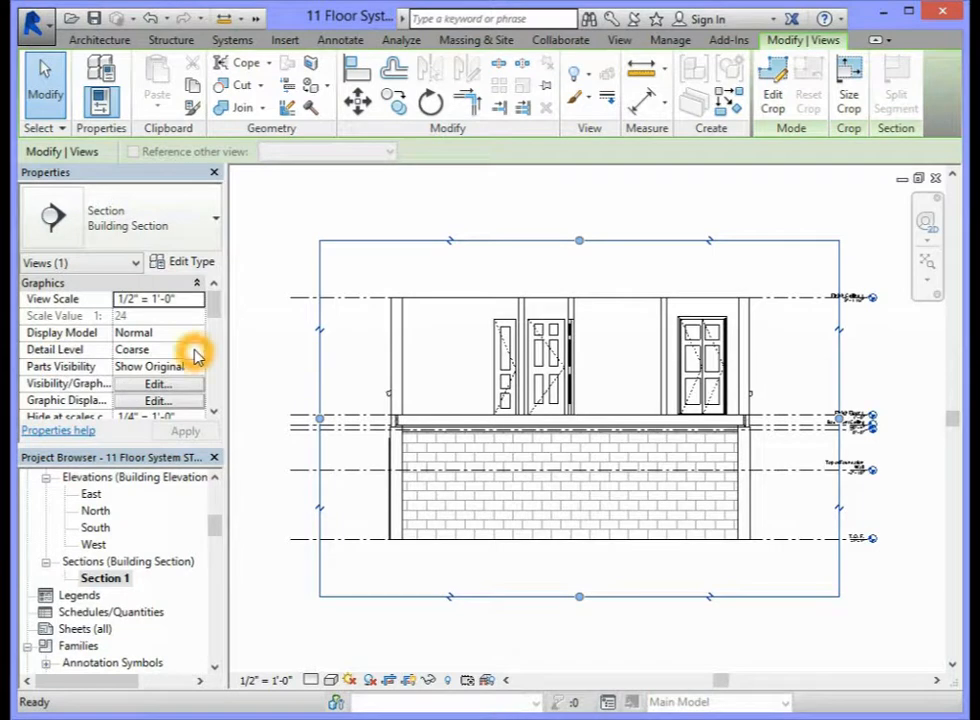
click(197, 350)
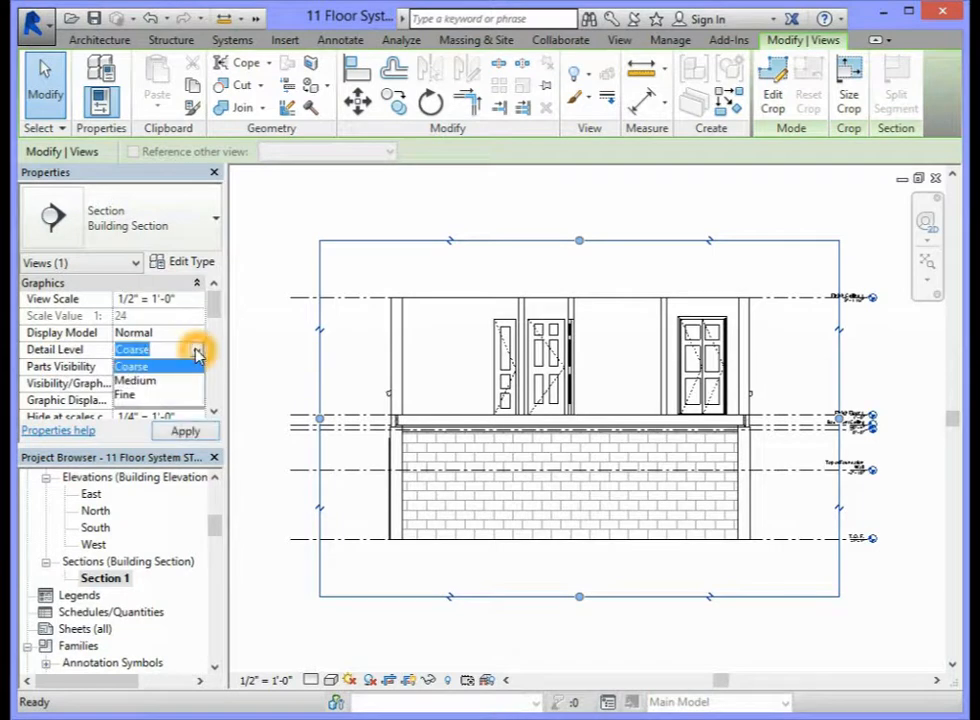
click(145, 386)
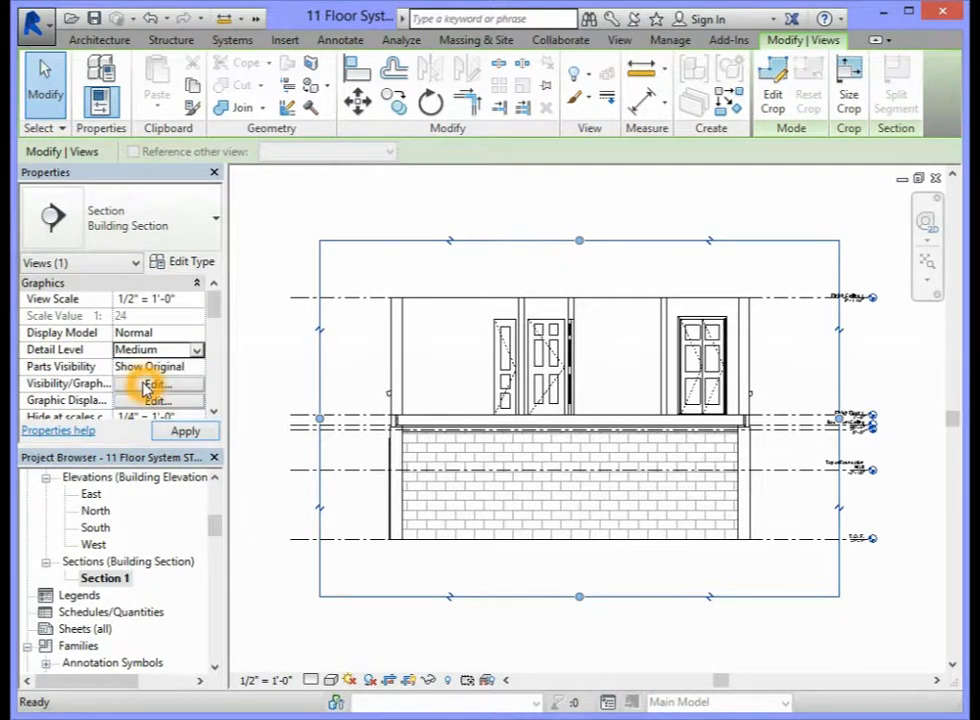
click(187, 432)
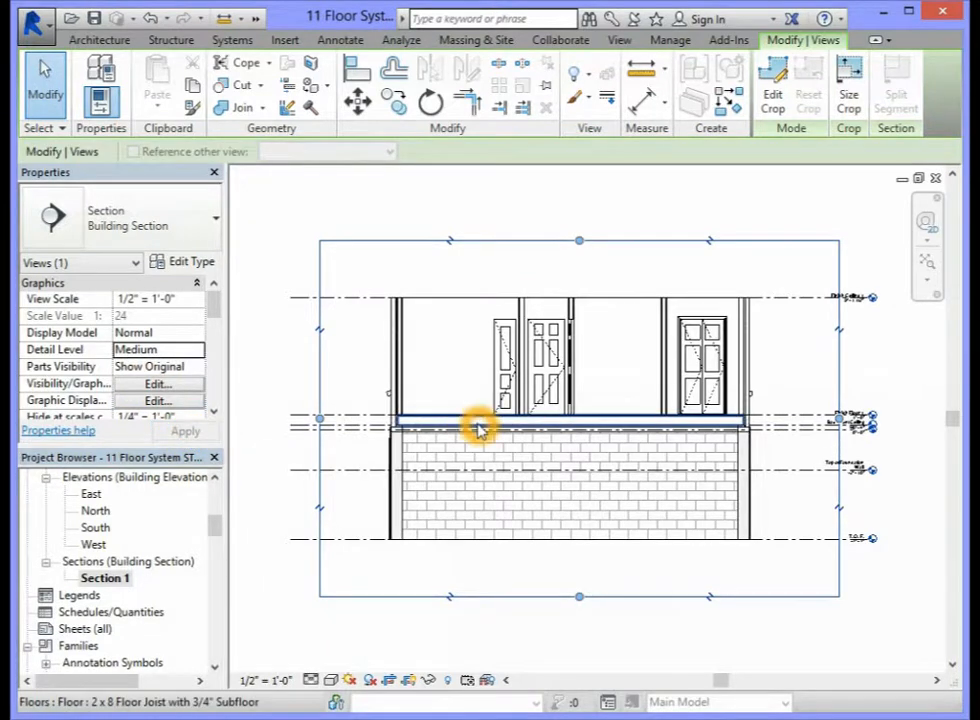
- Examine in section how the joist floor meets the brick exterior wall's core and the top of the foundation wall
scroll(478, 428, up, 5)
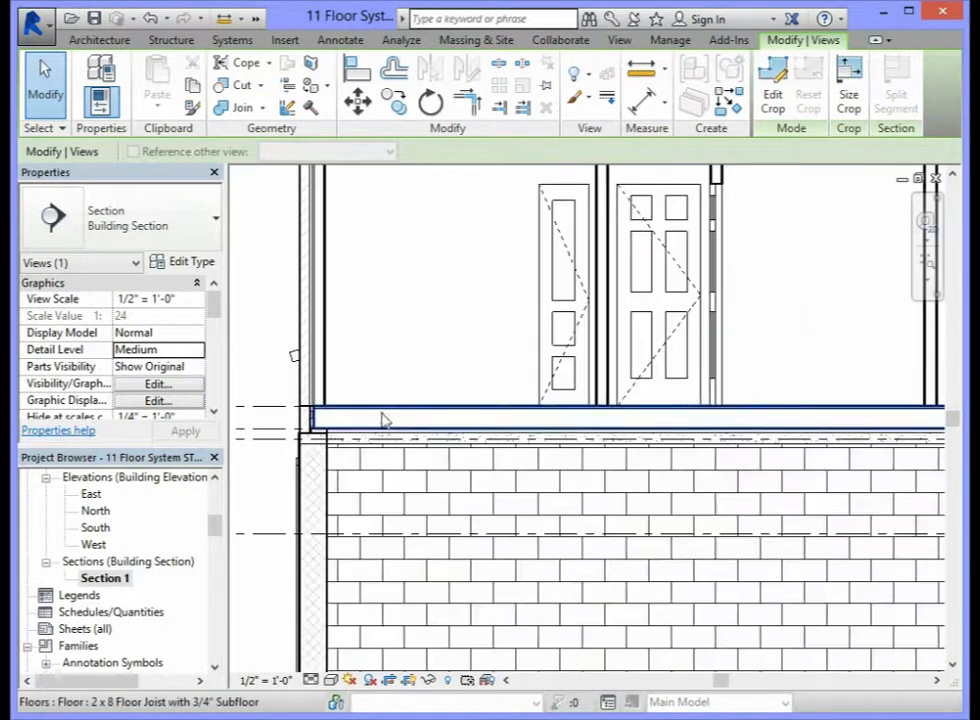
scroll(385, 420, up, 3)
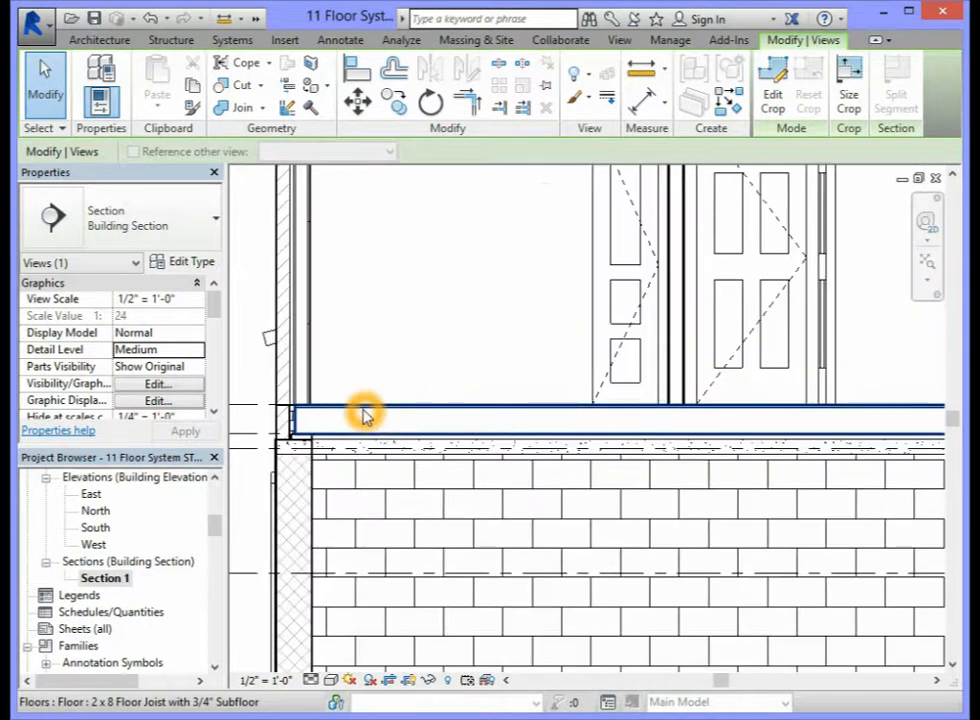
scroll(361, 409, down, 2)
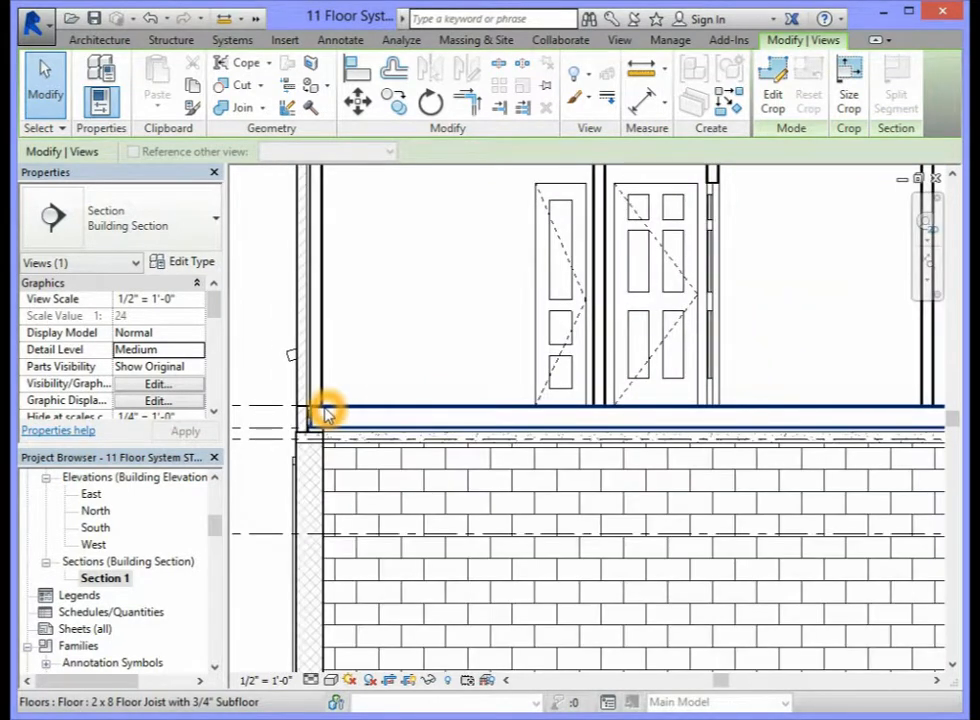
scroll(324, 410, down, 3)
scroll(312, 408, up, 3)
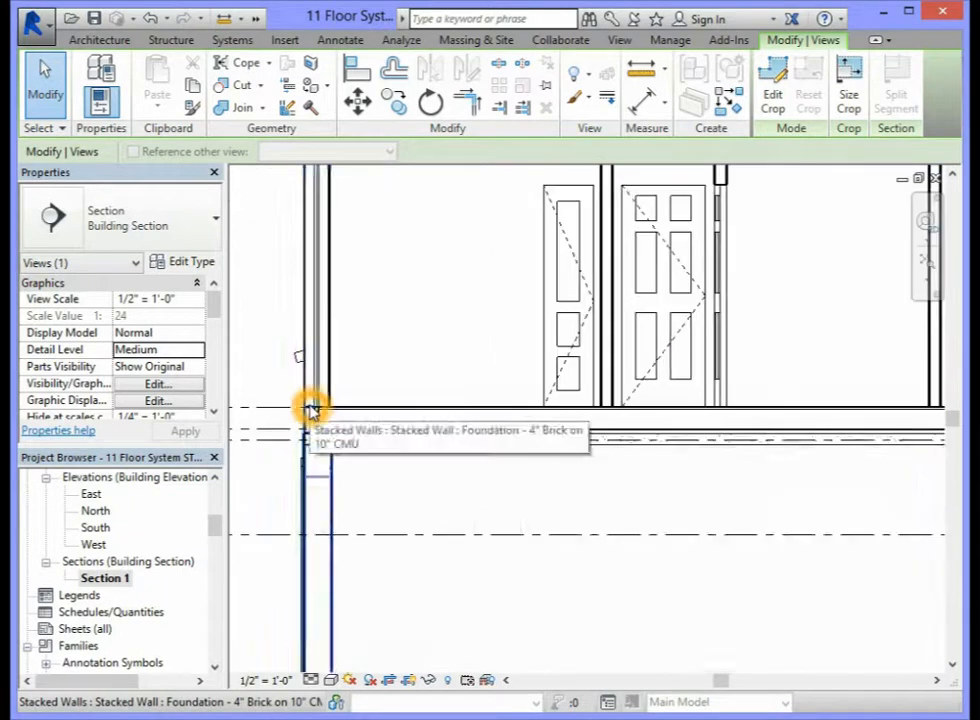
scroll(312, 408, up, 5)
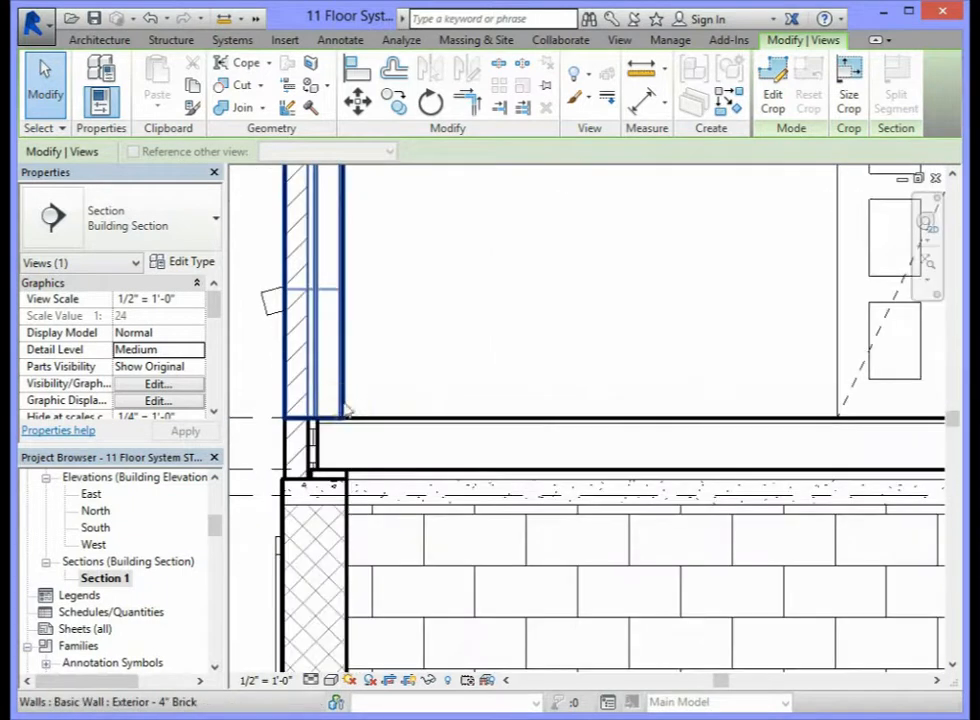
scroll(346, 401, up, 1)
click(379, 434)
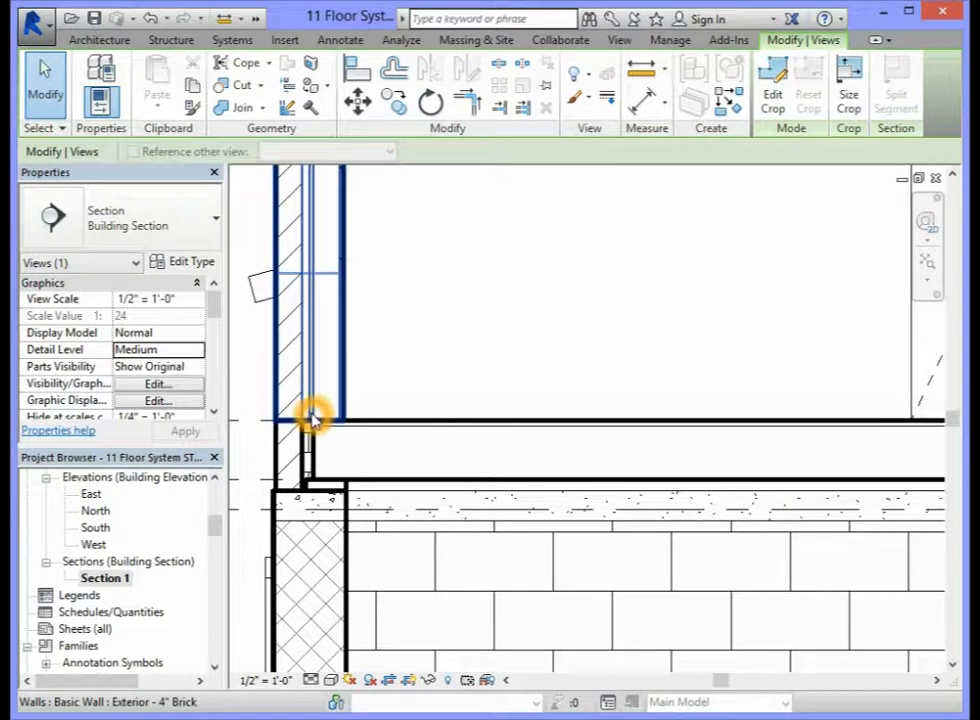
scroll(312, 418, up, 3)
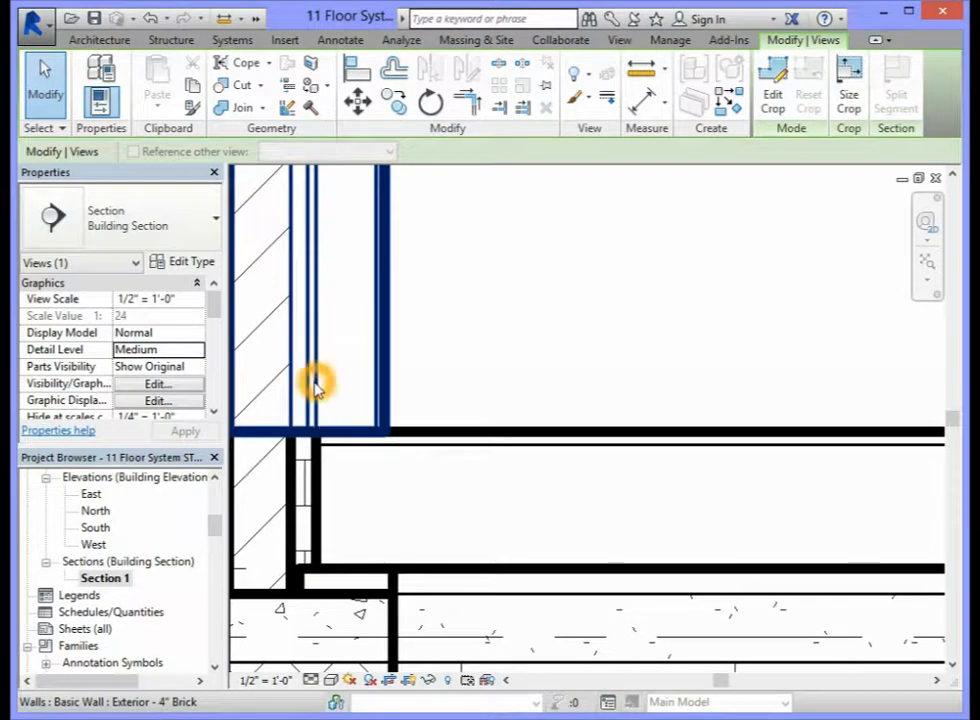
click(265, 372)
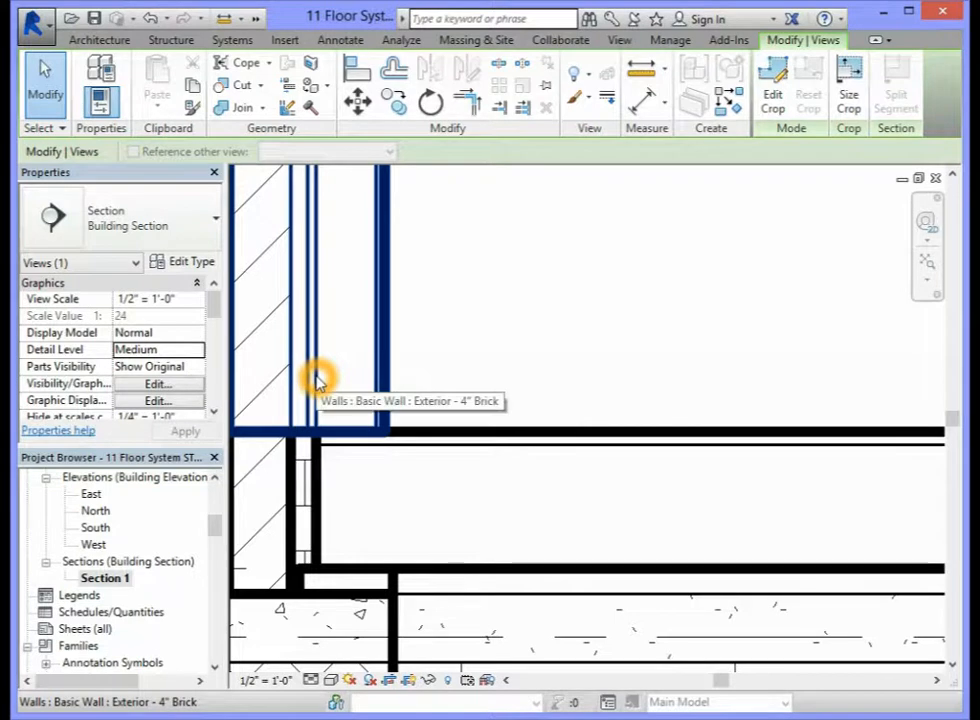
scroll(316, 380, down, 5)
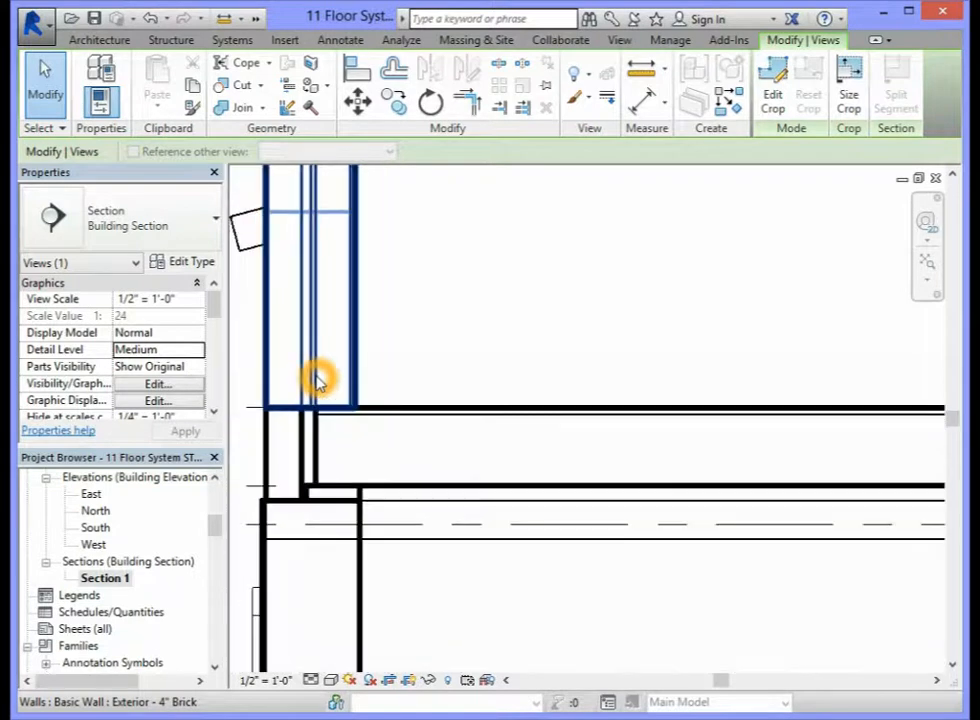
scroll(316, 380, down, 4)
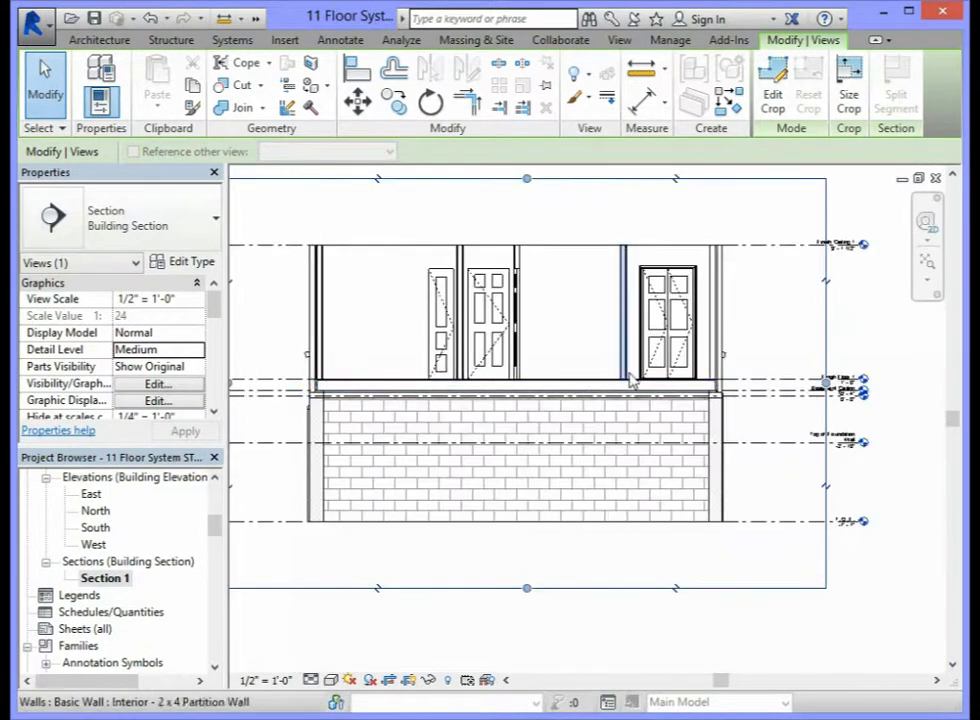
- Examine in Section 1 how the joist floor's end lines up with the brick exterior wall's core and the stacked foundation wall
scroll(727, 378, up, 5)
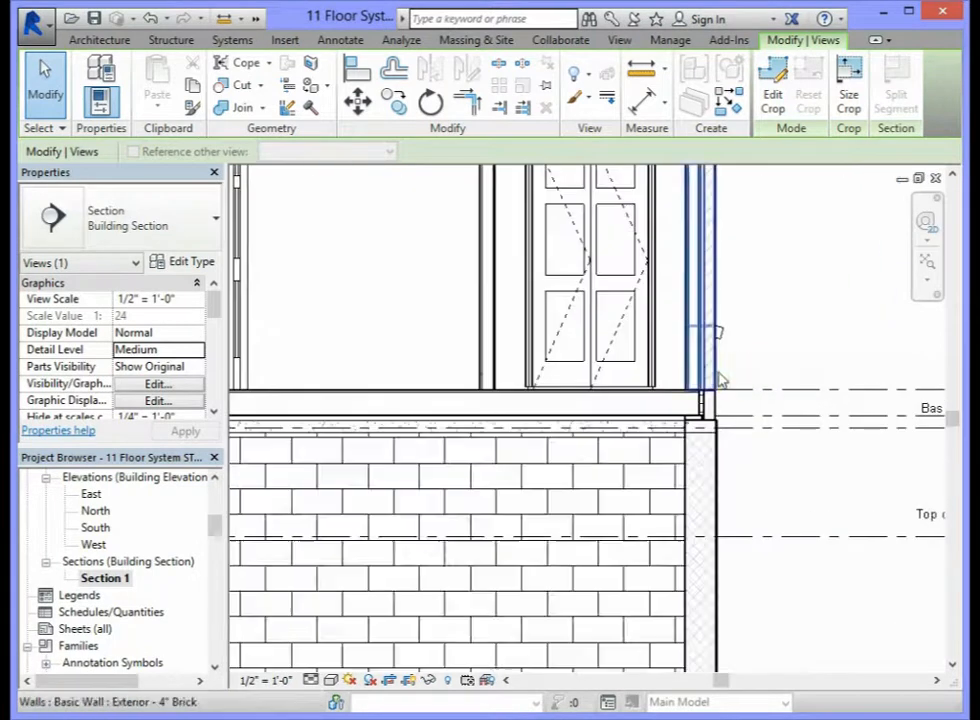
scroll(700, 420, up, 3)
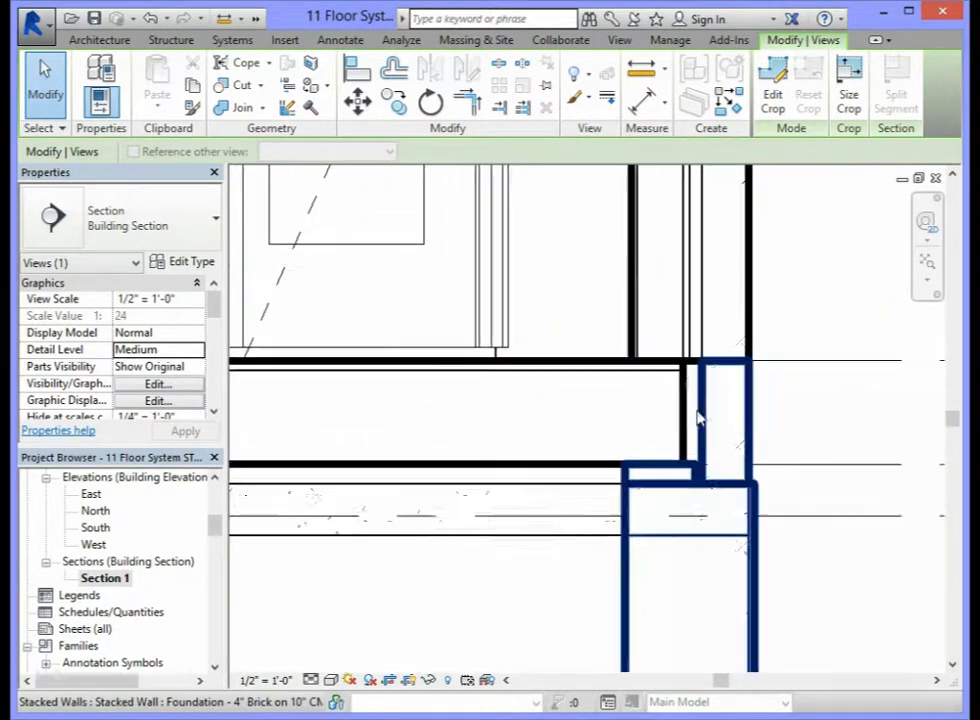
scroll(691, 408, down, 1)
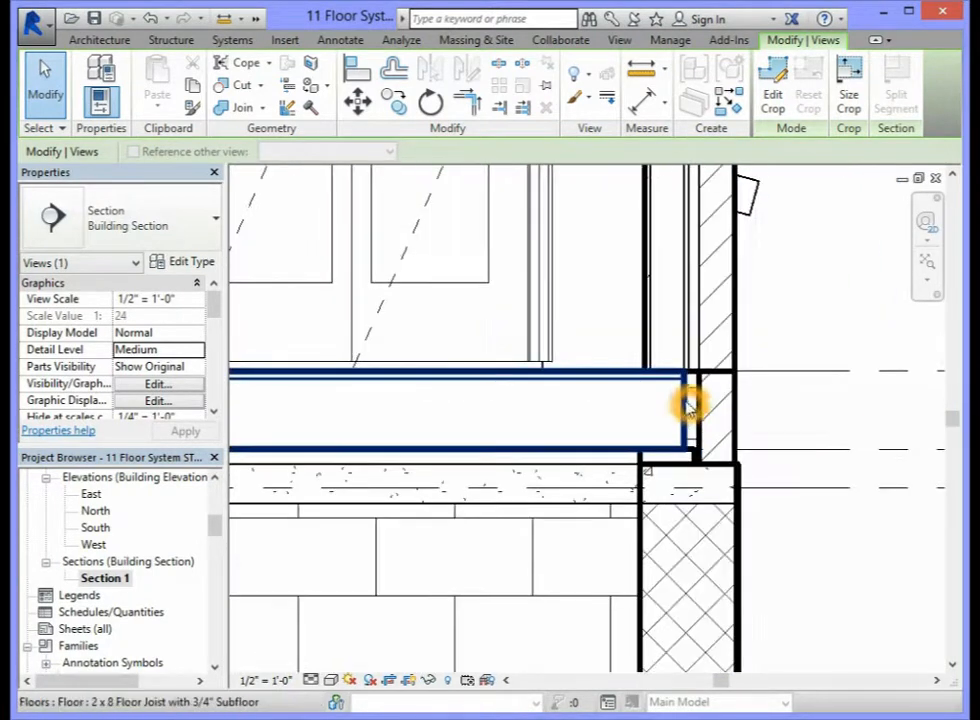
scroll(684, 401, up, 4)
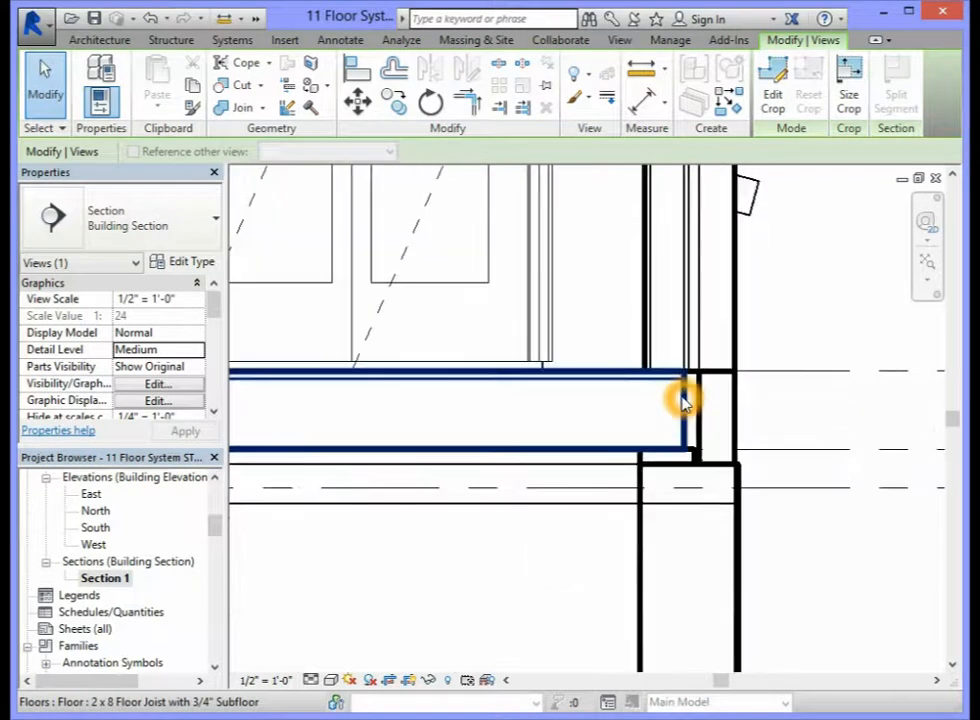
click(687, 413)
click(686, 318)
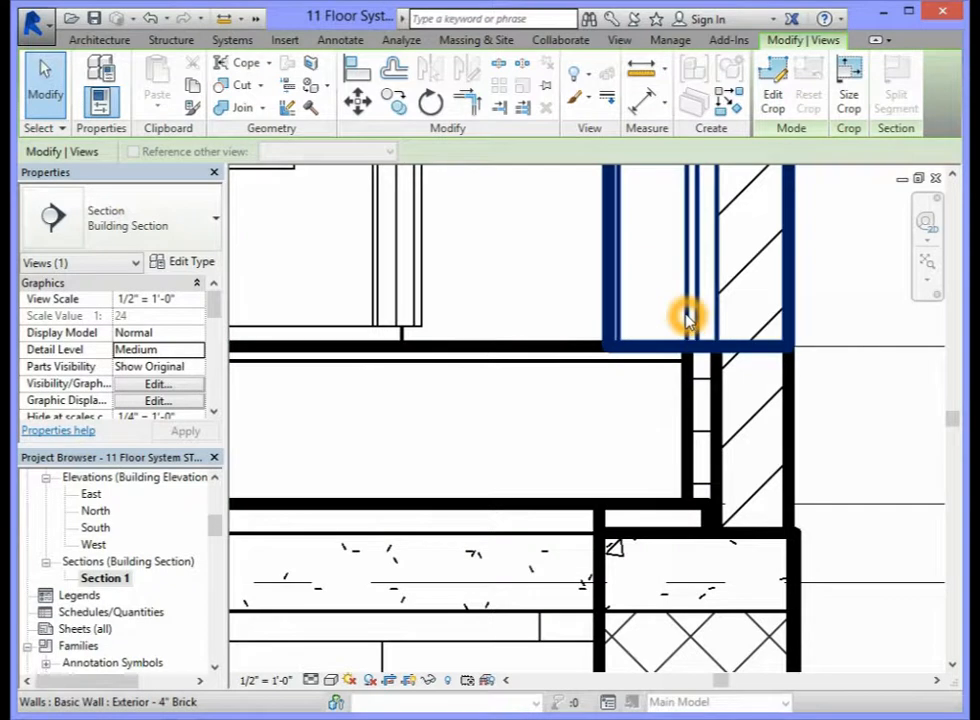
click(686, 245)
click(686, 330)
click(690, 288)
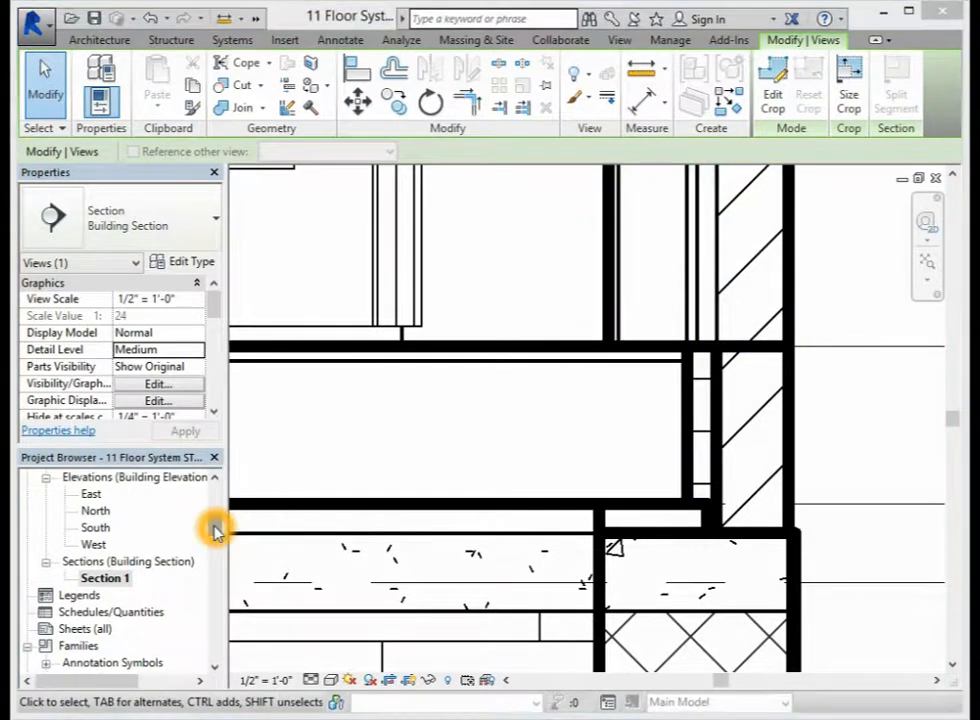
- Return to the Finish Floor 1 plan and draw a horizontal building section across the full width of the house, through its middle
drag(215, 530, 215, 489)
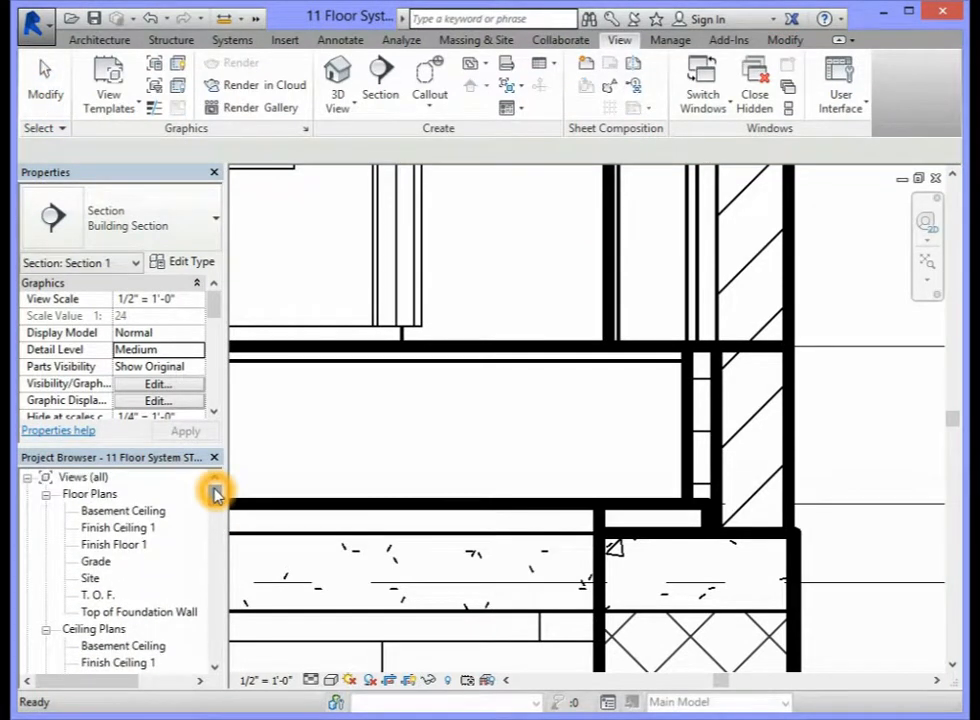
double_click(110, 546)
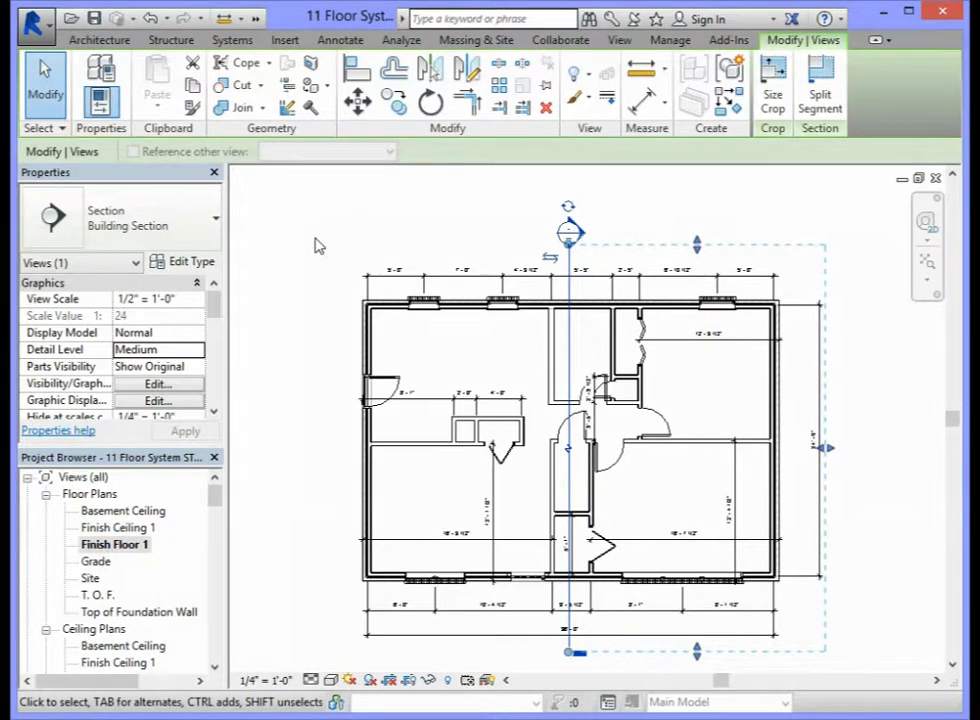
click(621, 46)
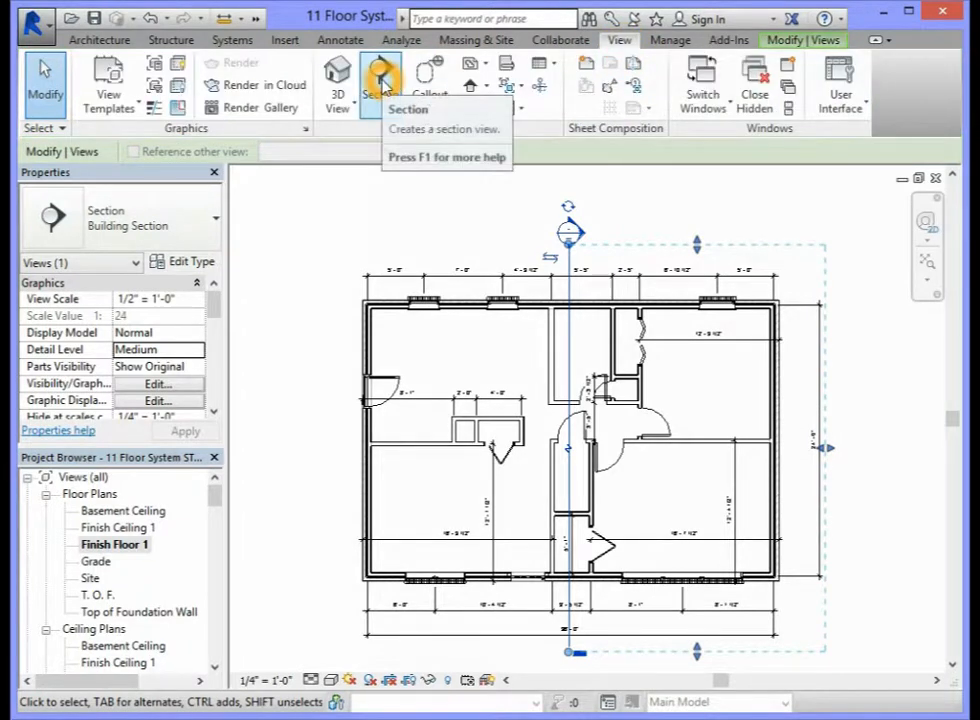
click(447, 134)
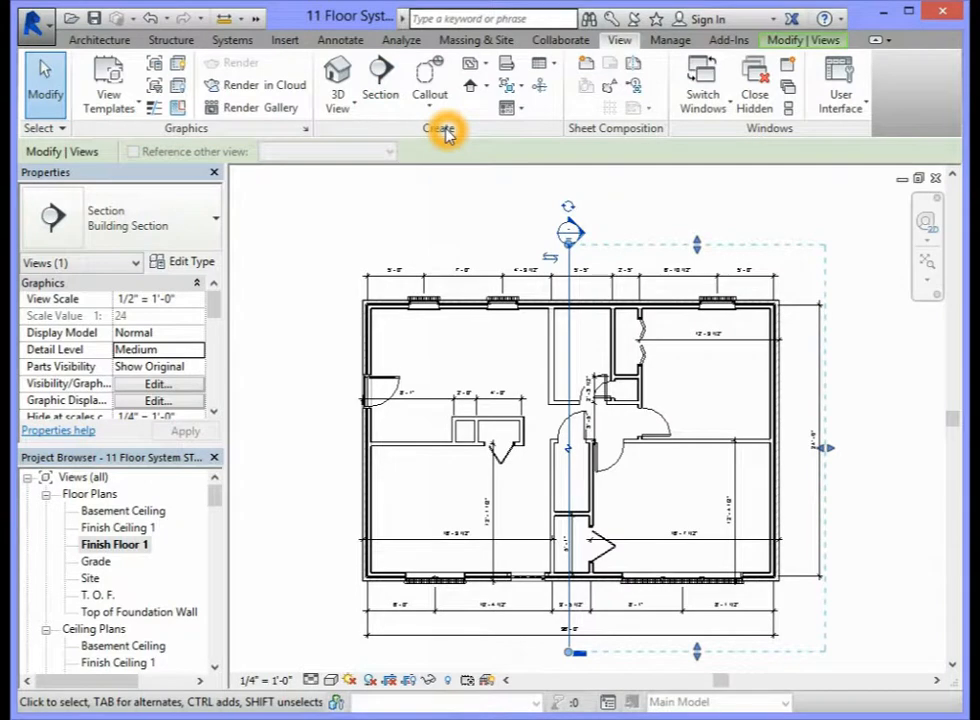
click(380, 88)
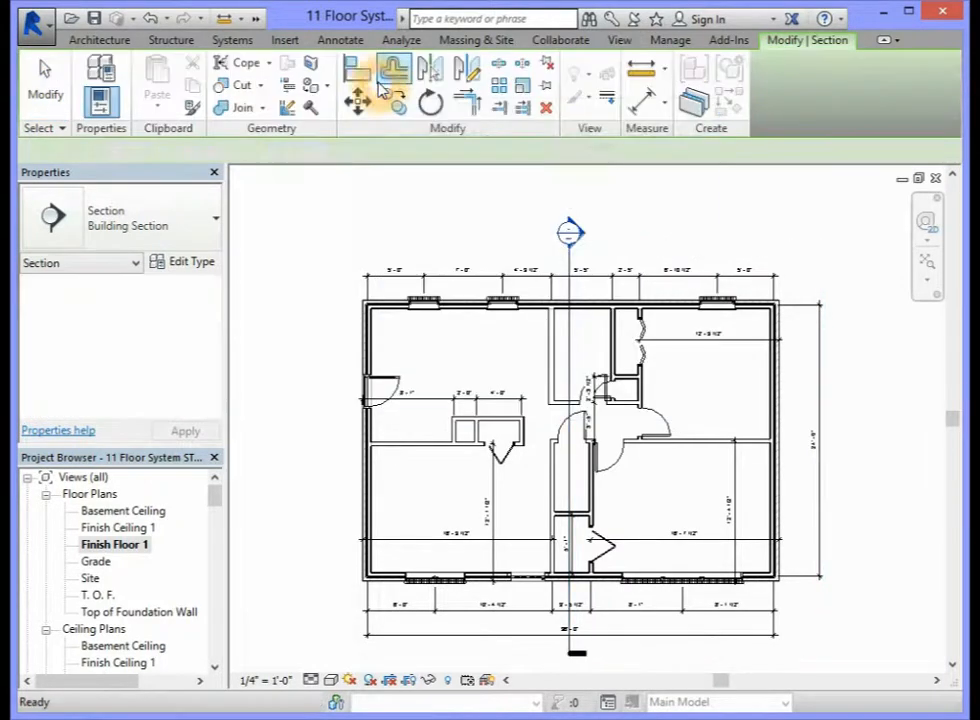
click(173, 221)
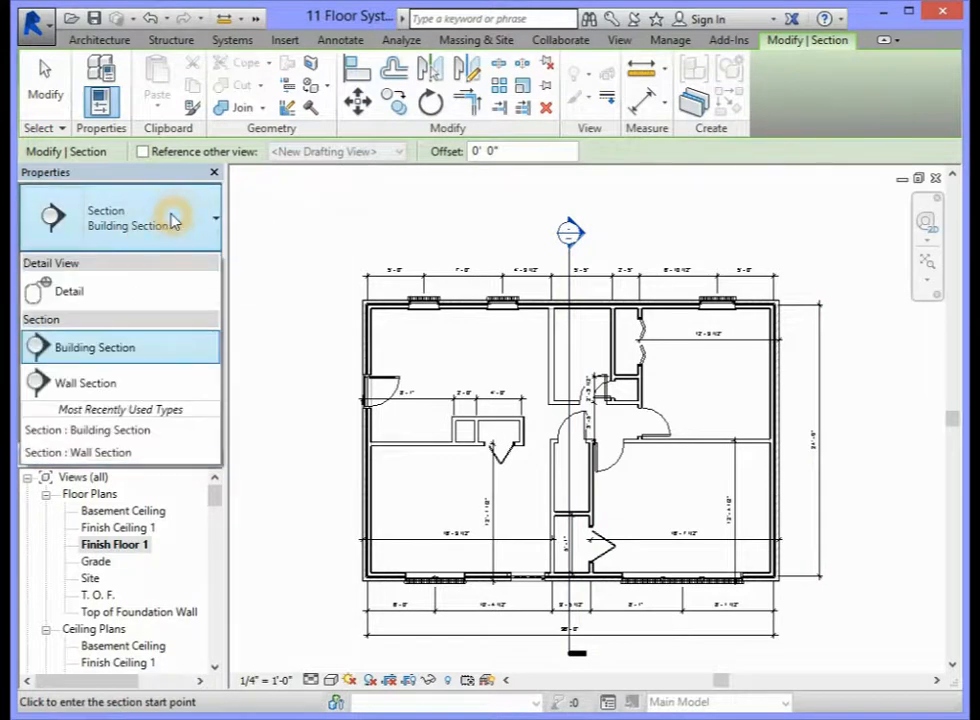
click(96, 348)
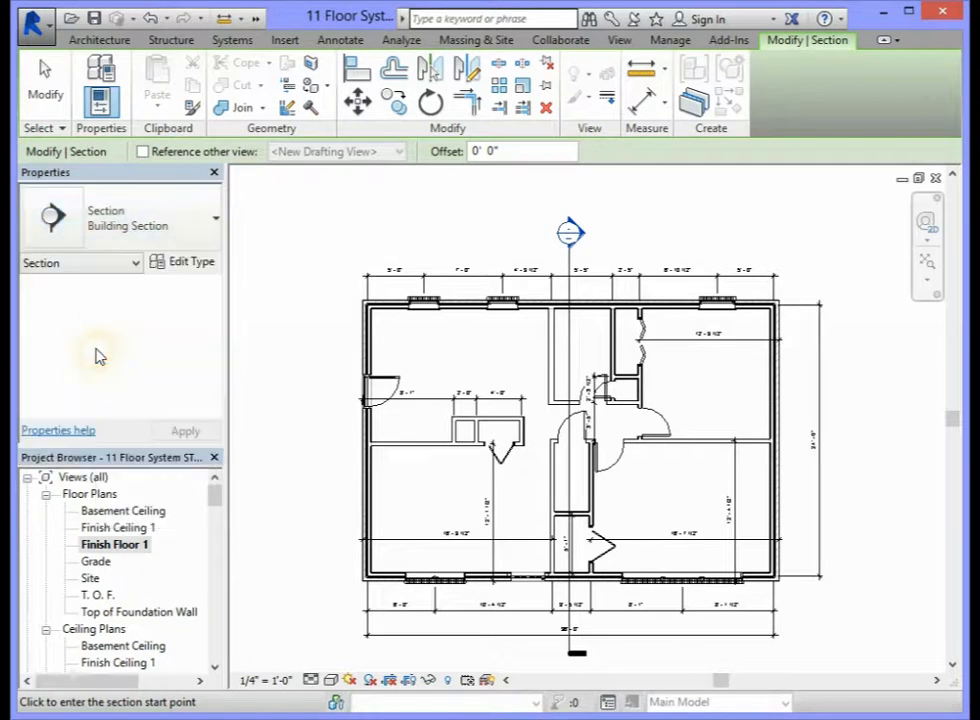
click(316, 431)
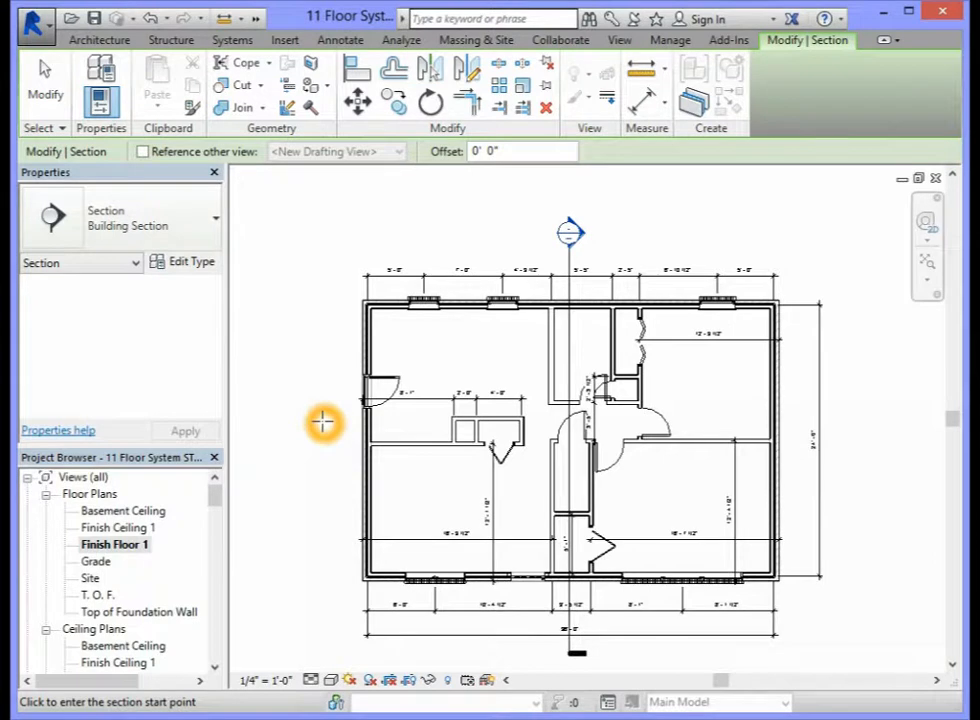
click(311, 419)
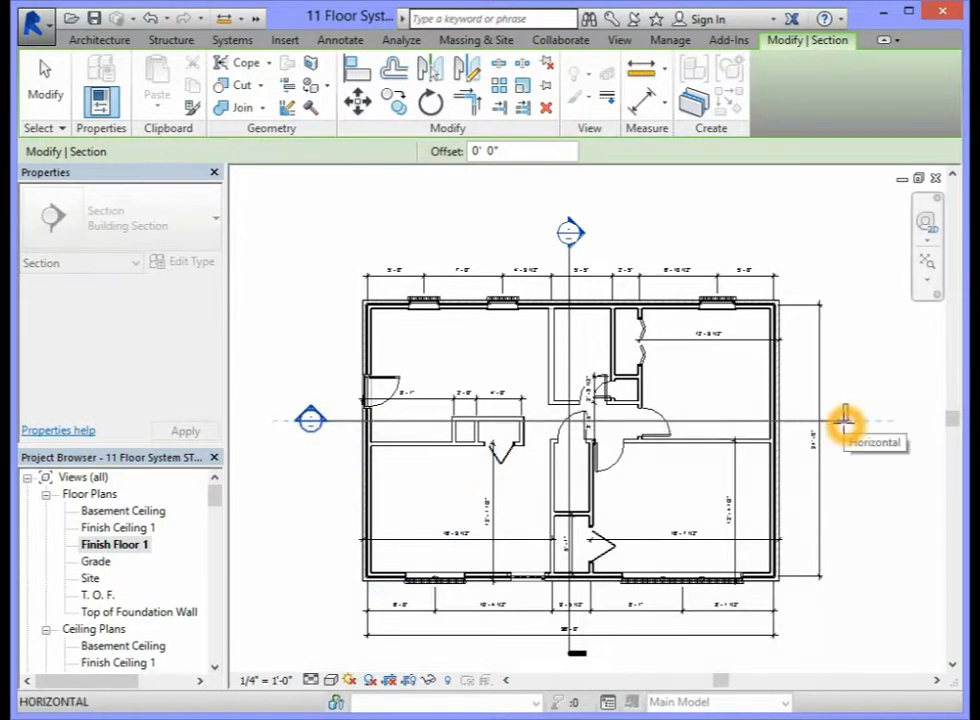
click(845, 420)
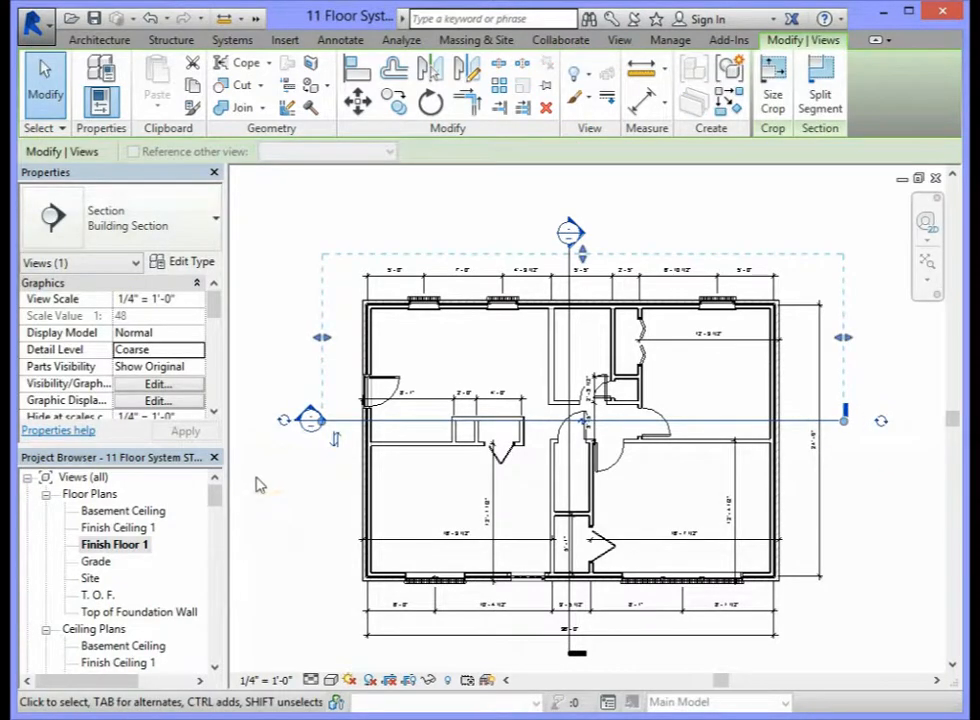
- Open the Section 2 view from the building sections in the project views
drag(215, 503, 220, 530)
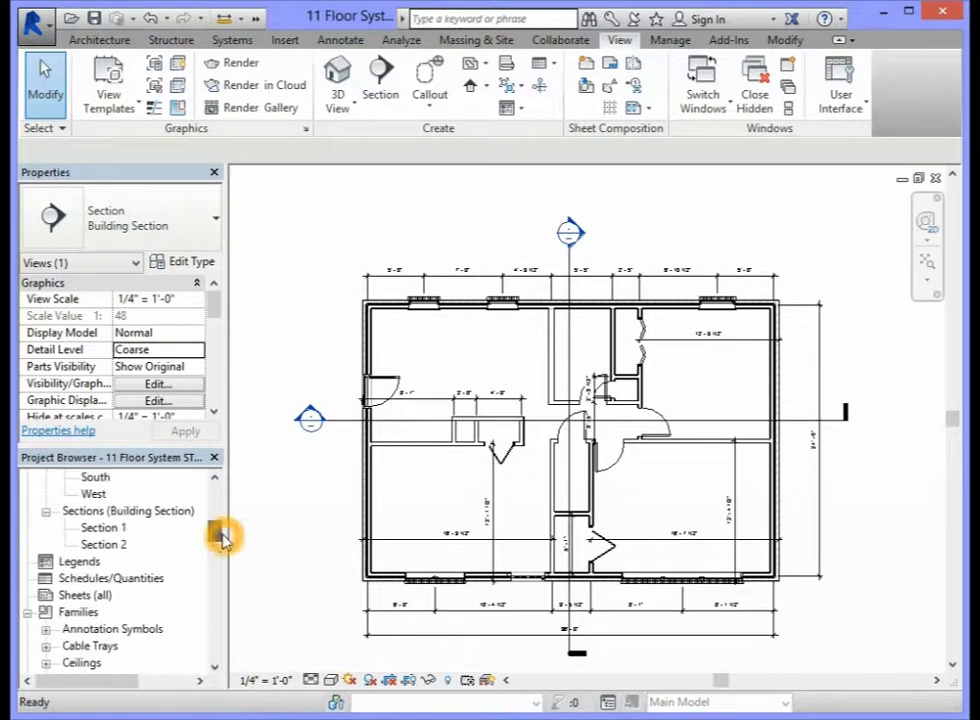
click(101, 548)
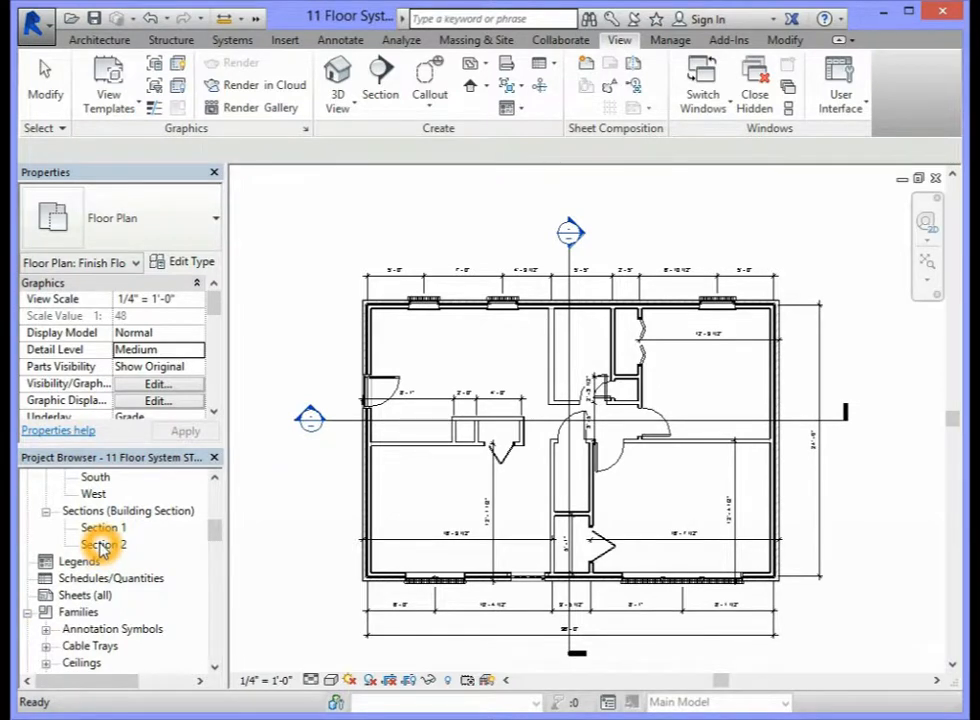
double_click(101, 546)
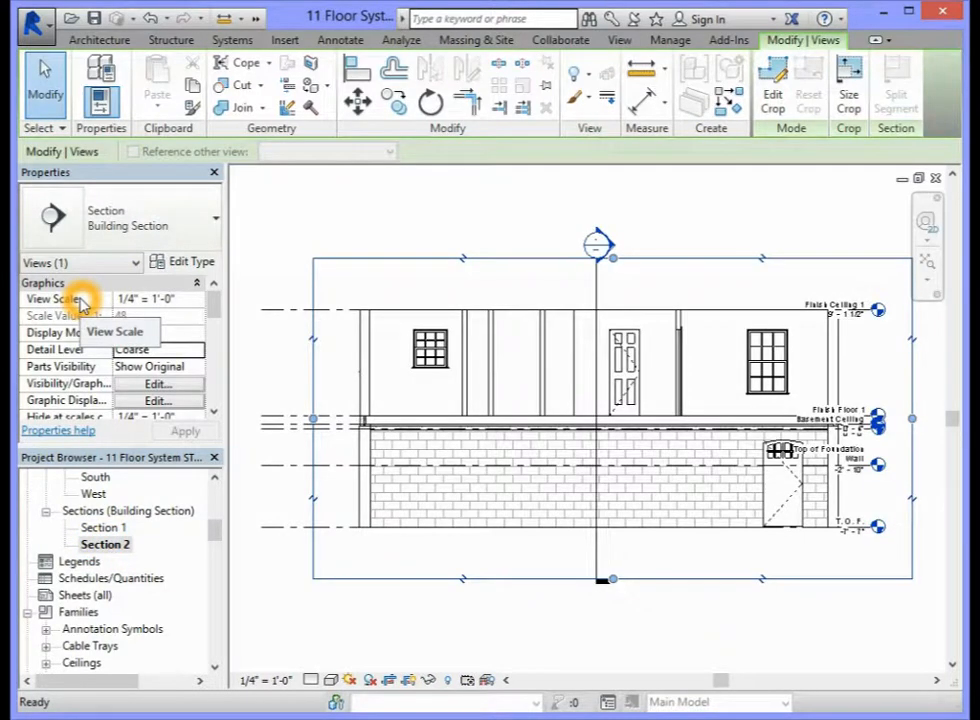
- Set the Section 2 view's scale to 1/2" = 1'-0" and its detail level to Medium, and apply both
click(201, 301)
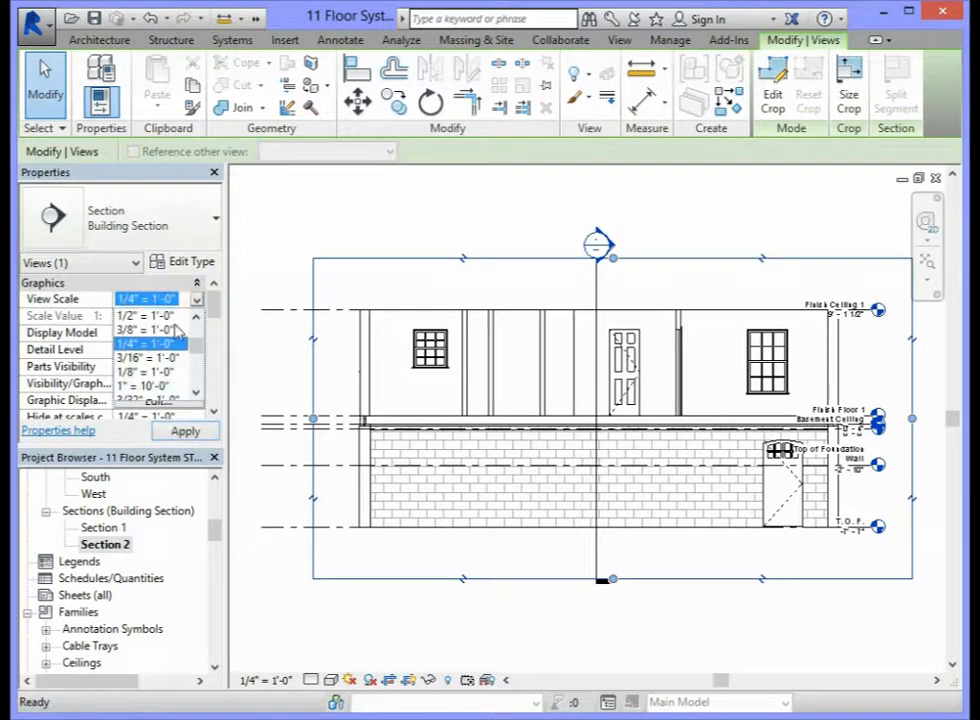
click(196, 316)
click(196, 316)
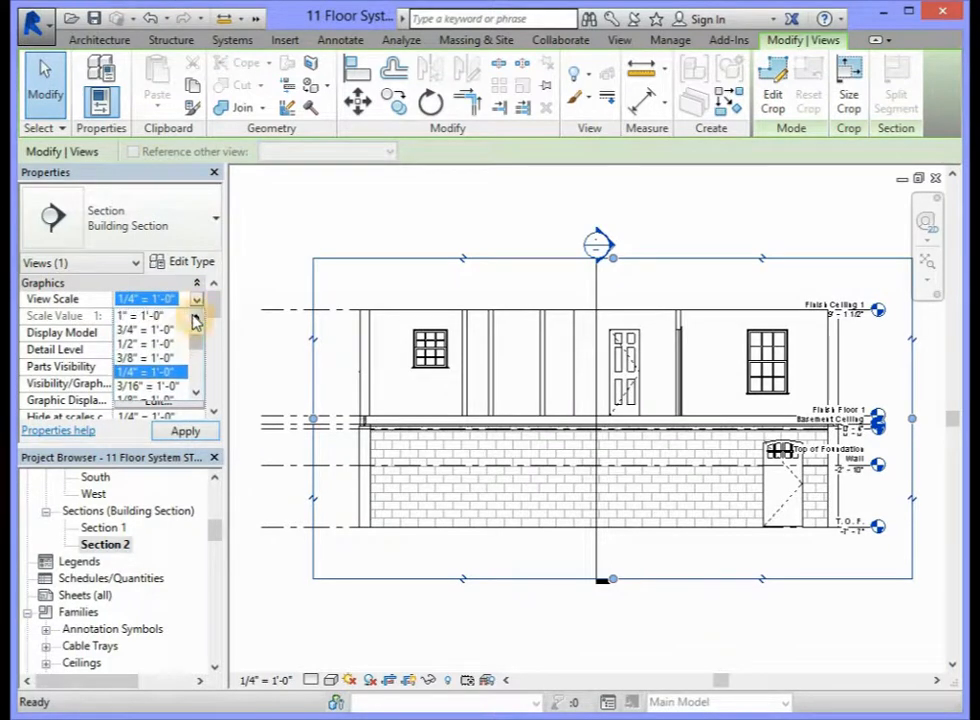
click(160, 345)
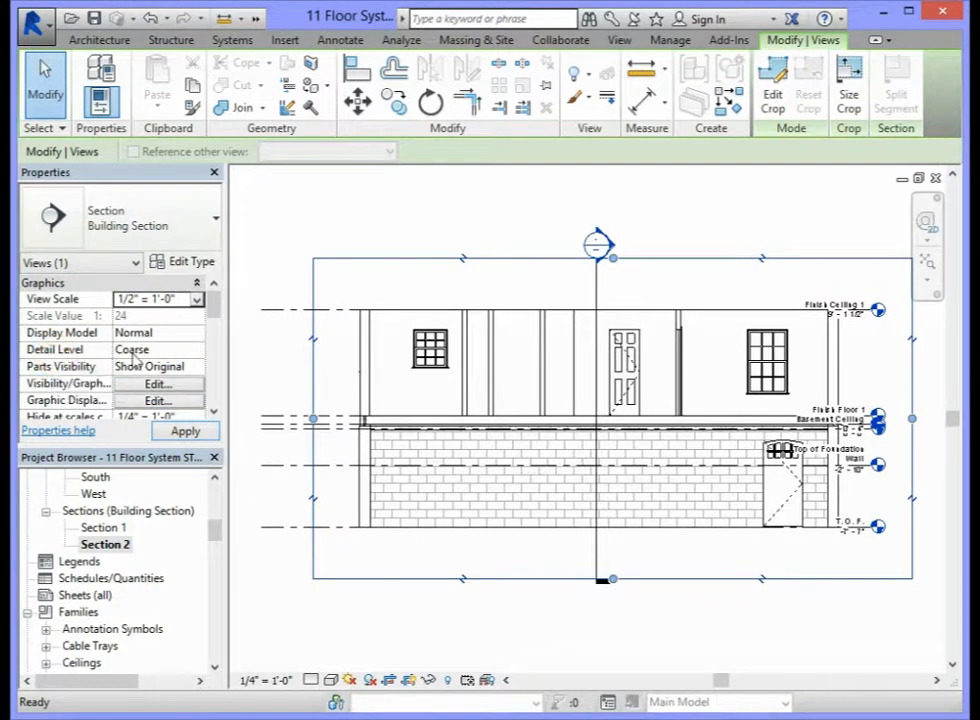
click(198, 350)
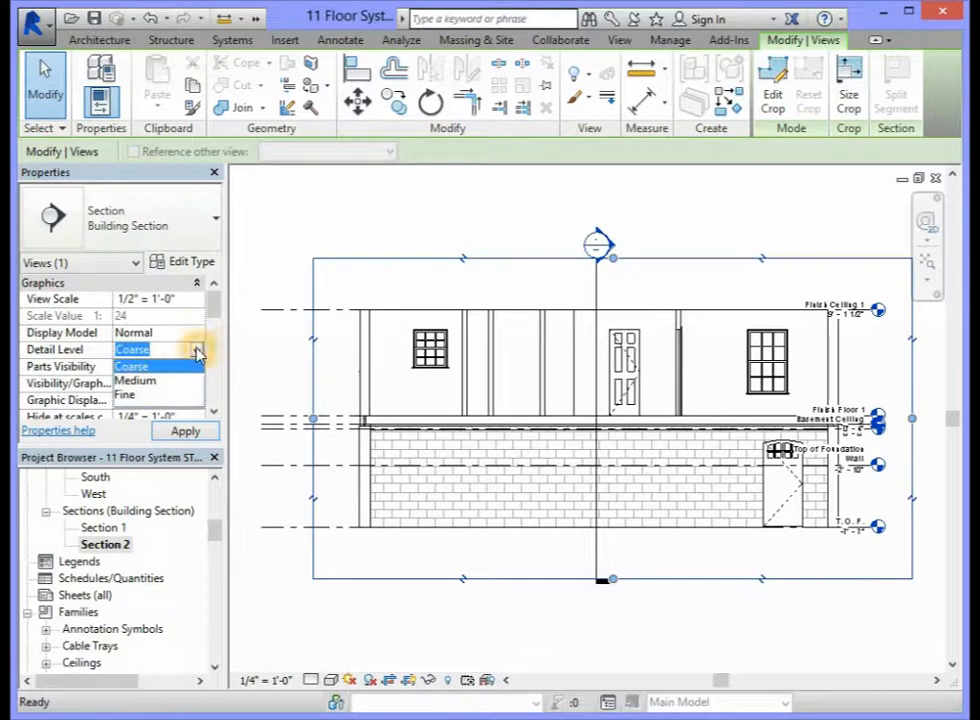
click(140, 382)
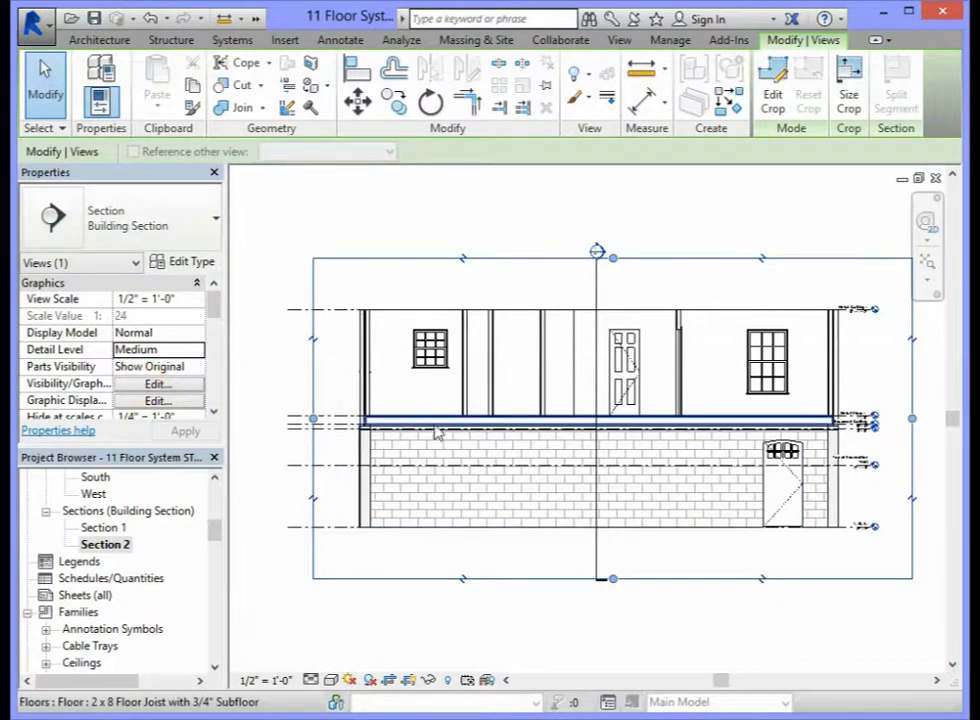
- Examine in Section 2 how both ends of the joist floor meet the brick exterior walls' core and the foundation walls
scroll(440, 428, up, 2)
scroll(320, 425, up, 3)
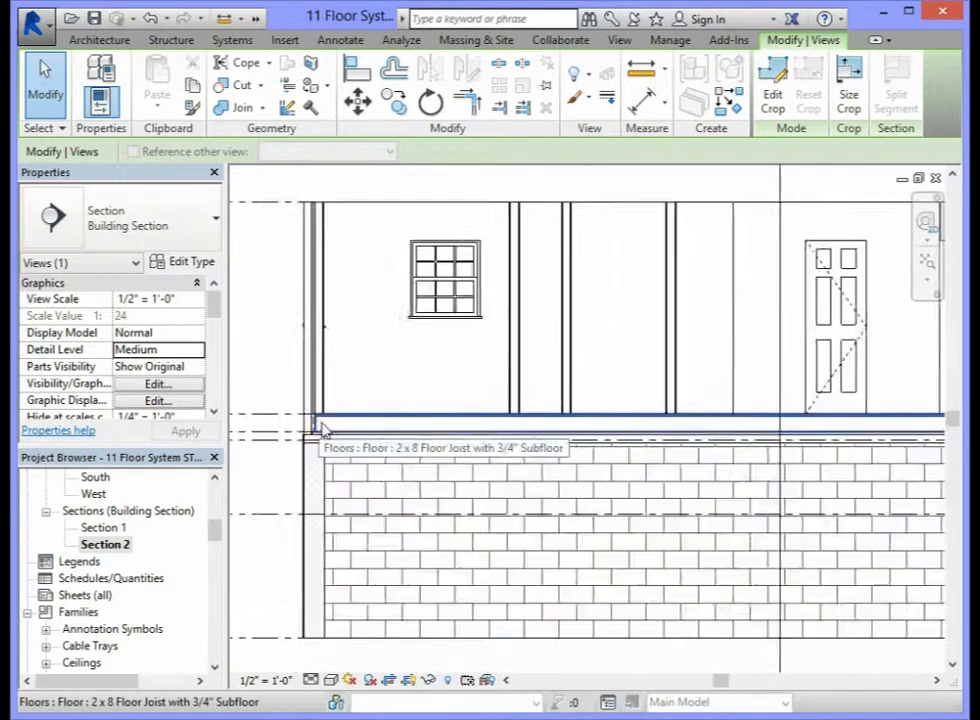
scroll(320, 428, up, 5)
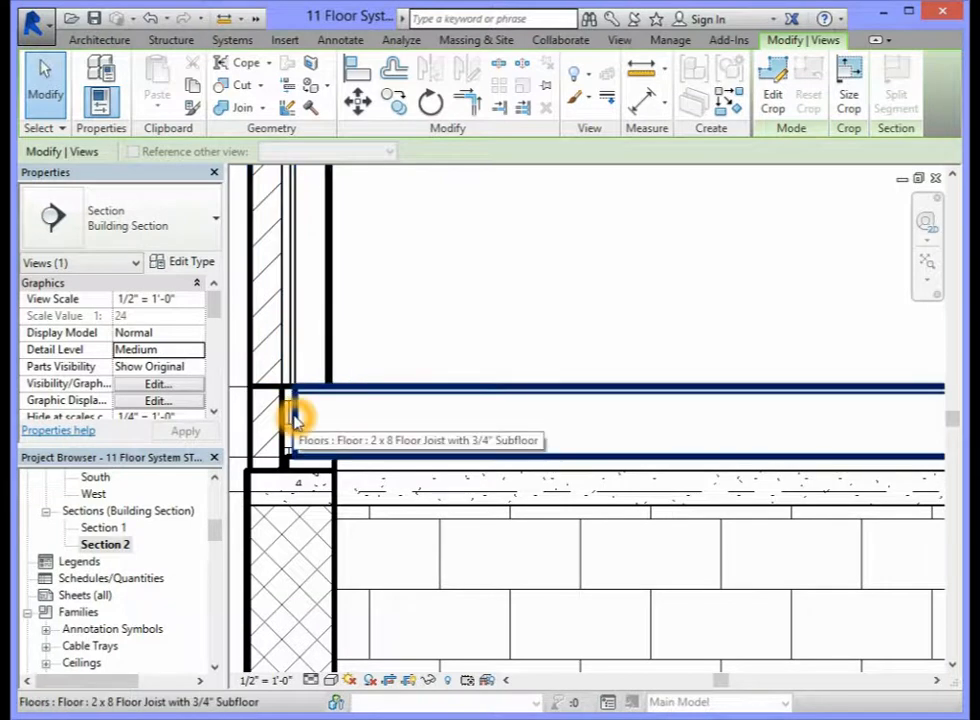
click(294, 341)
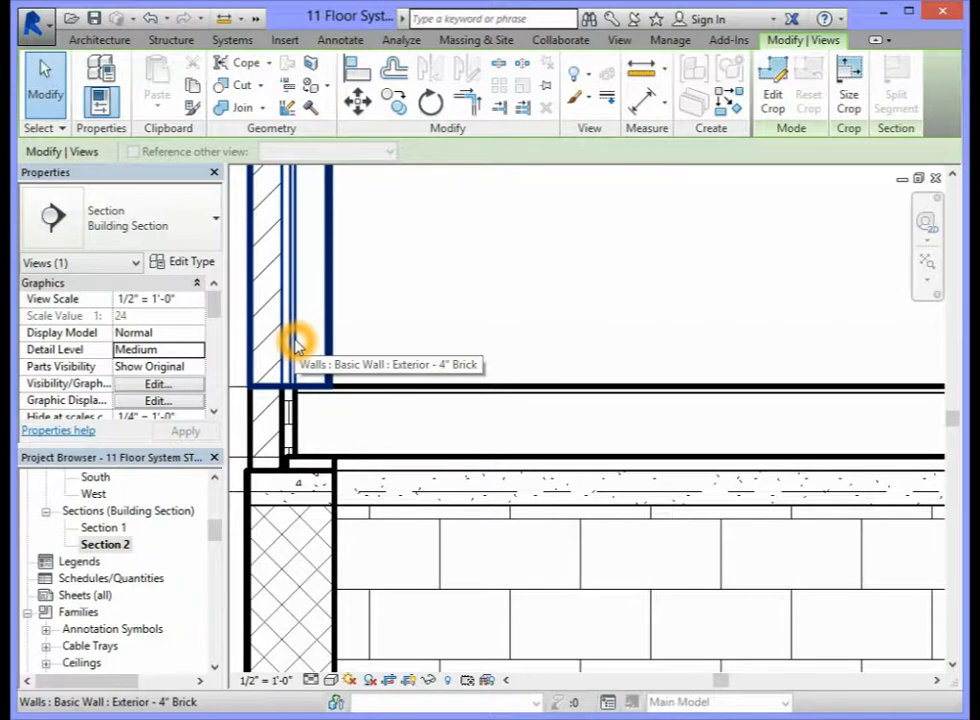
scroll(294, 341, down, 4)
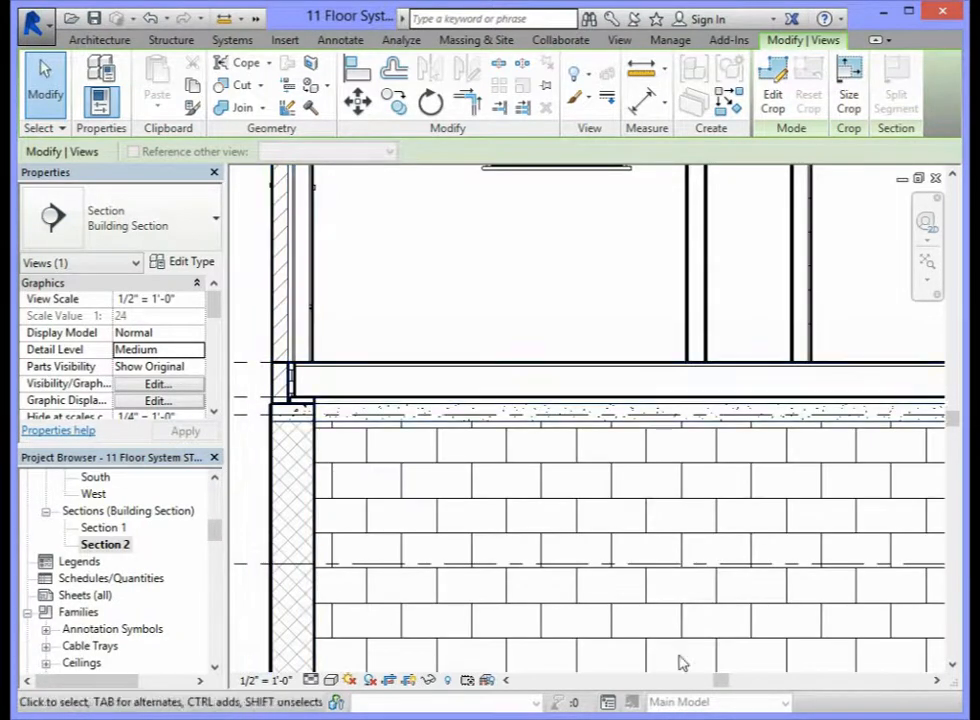
drag(722, 679, 908, 667)
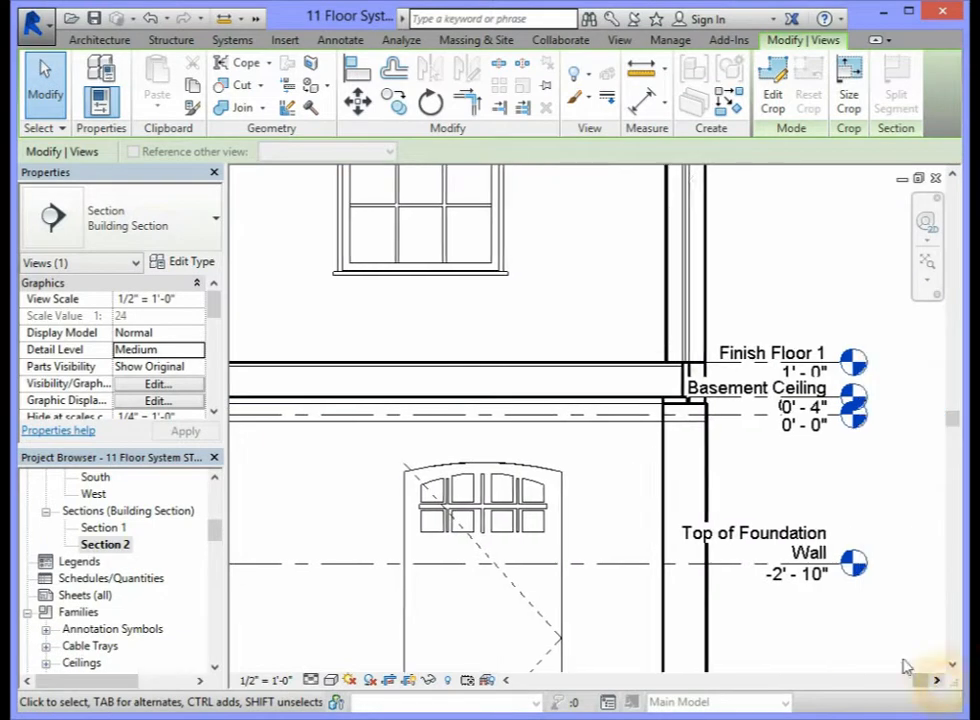
scroll(689, 387, up, 5)
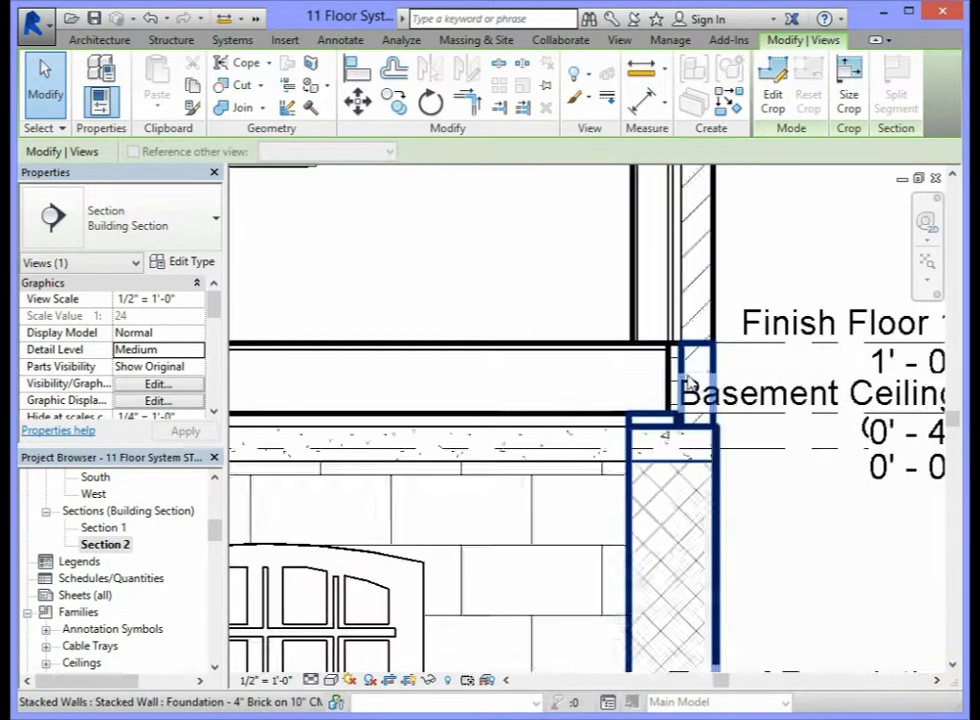
scroll(687, 374, up, 1)
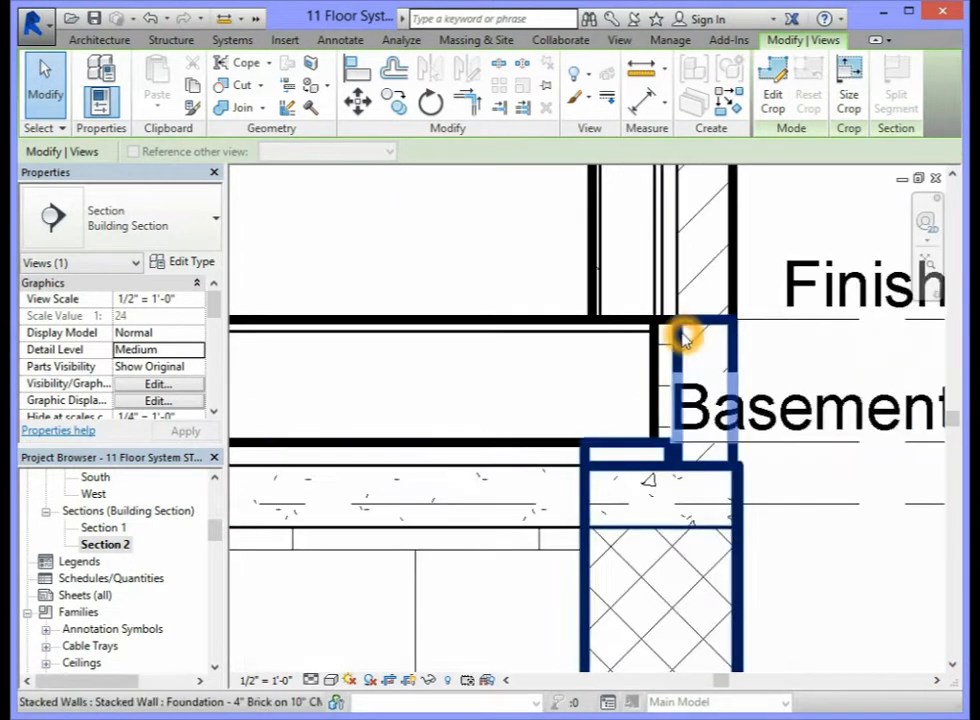
click(657, 296)
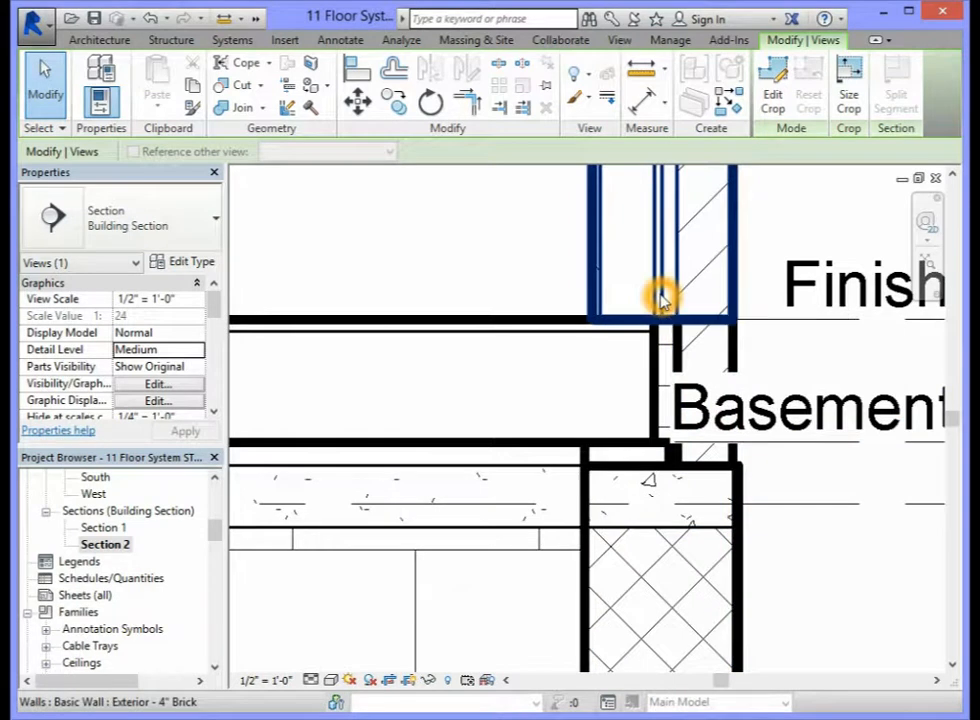
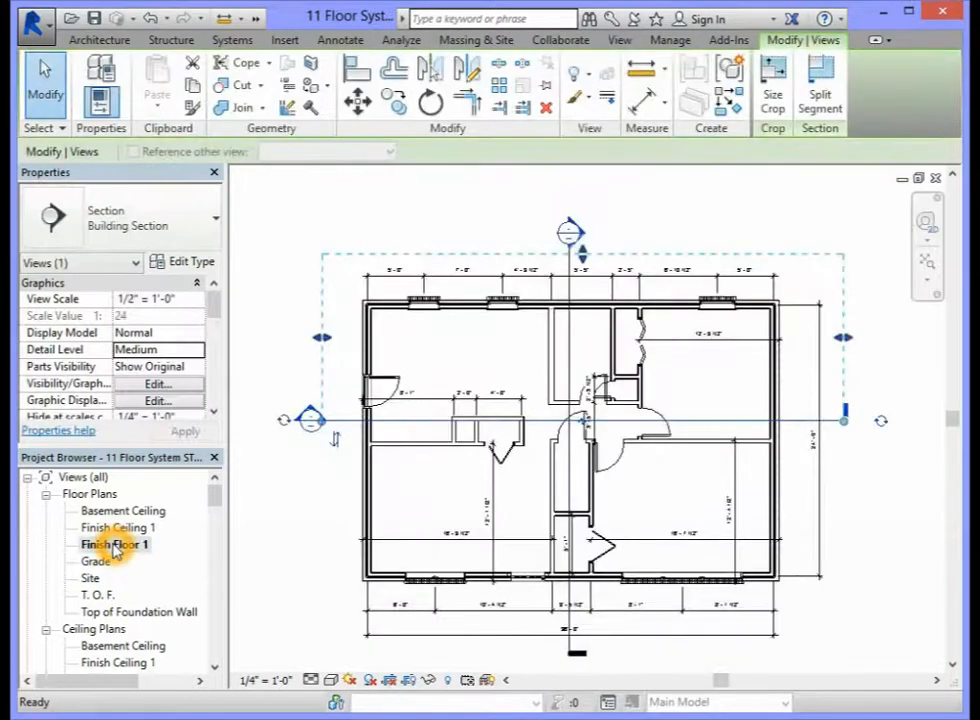
- Deselect the section line and examine the stairwell and the chimney chase beside the closet in the Finish Floor 1 plan
click(274, 302)
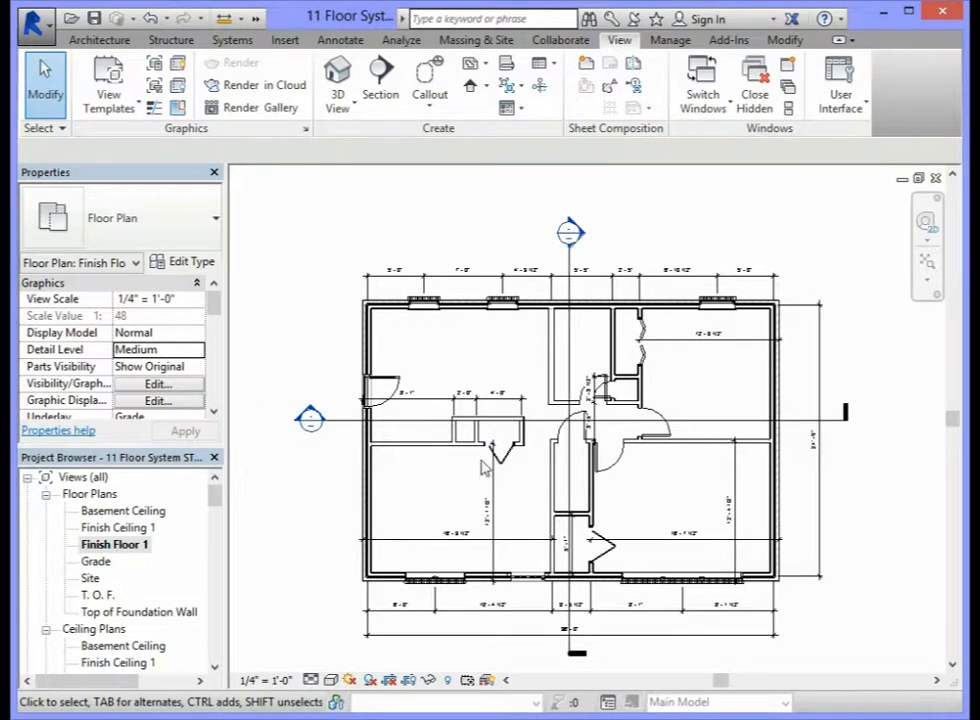
scroll(585, 497, up, 5)
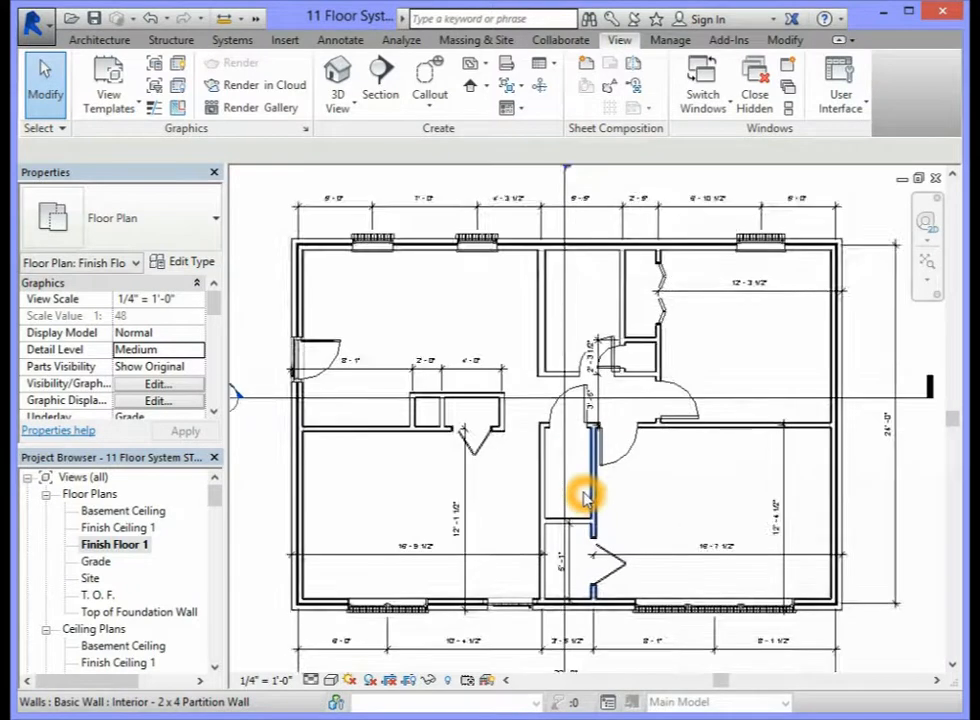
scroll(585, 497, down, 4)
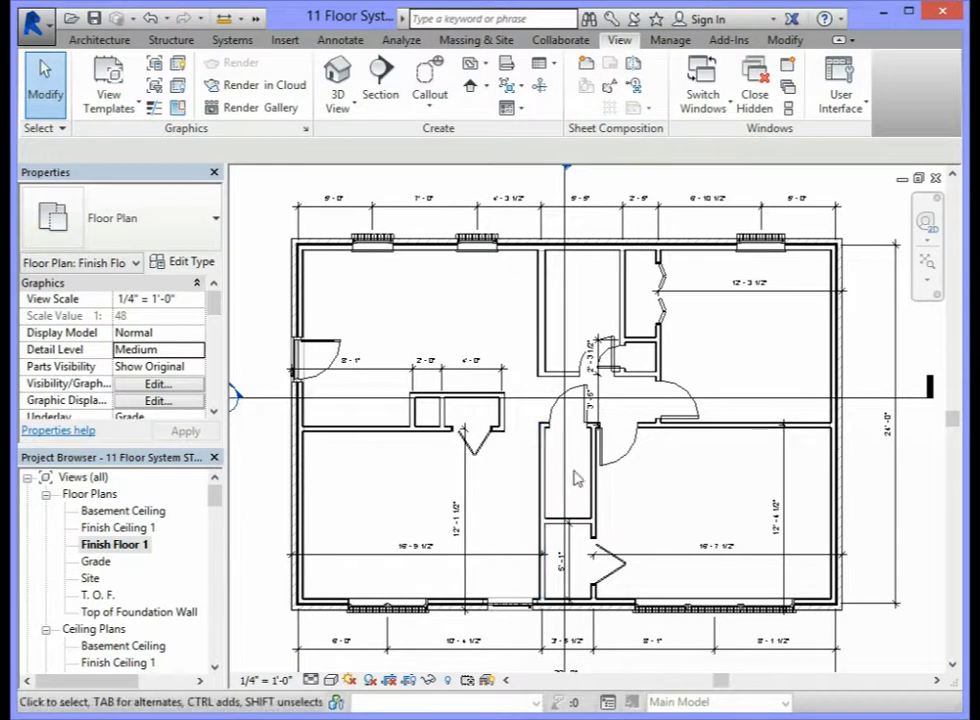
scroll(574, 478, up, 1)
scroll(574, 485, up, 5)
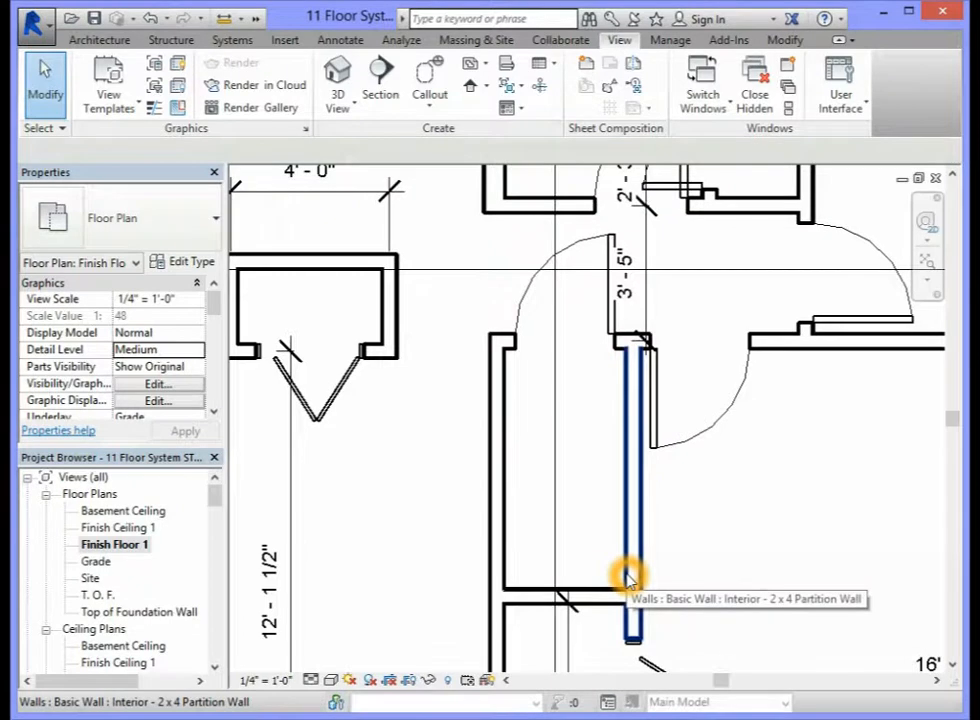
drag(722, 683, 660, 683)
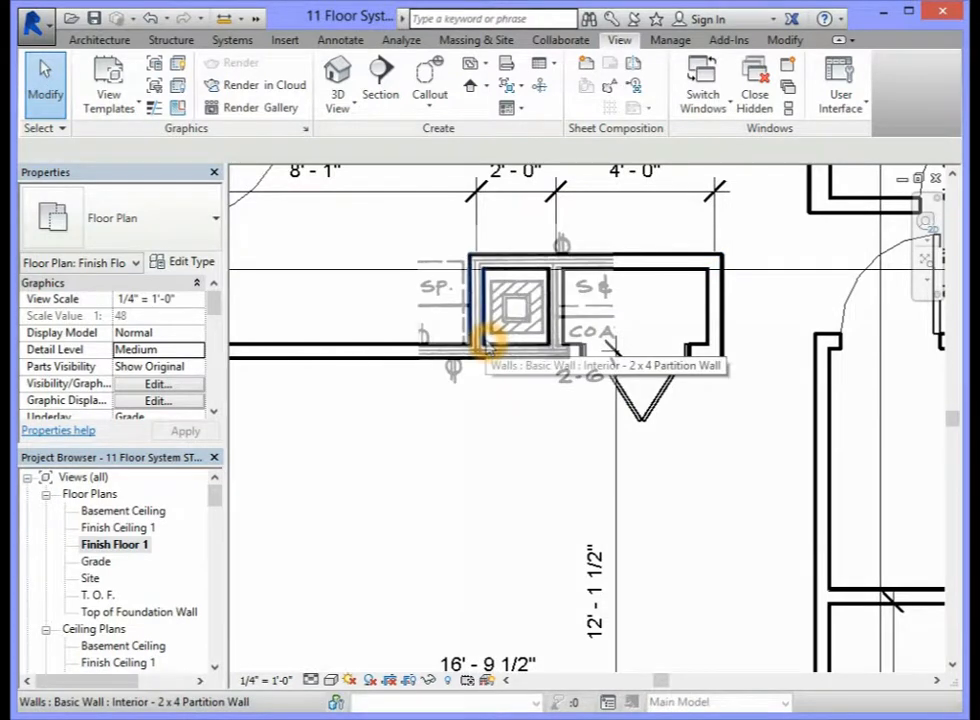
click(488, 343)
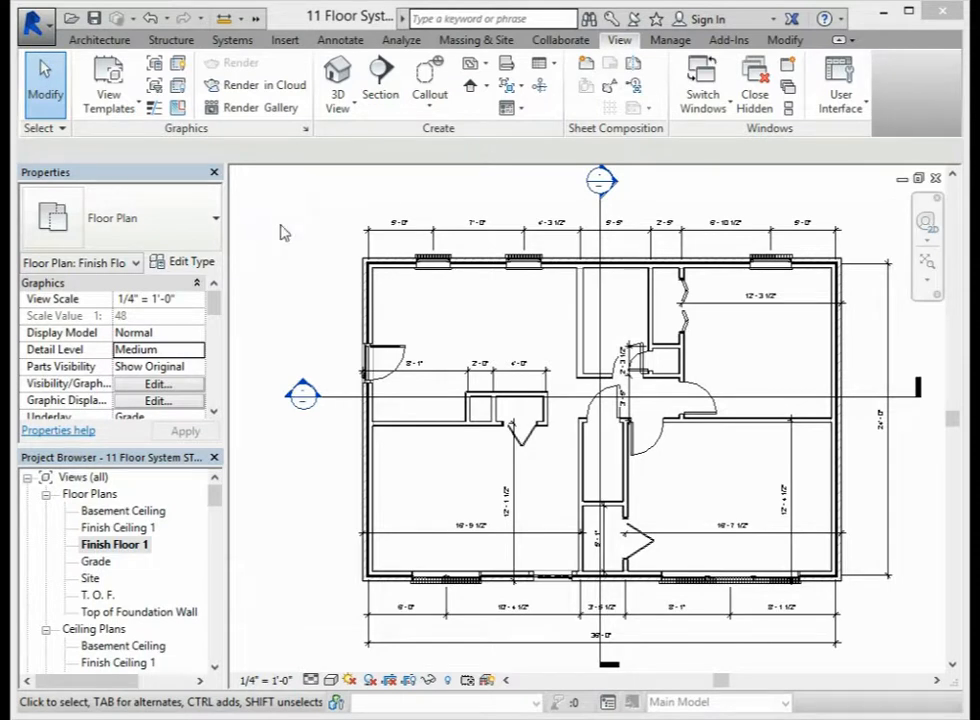
scroll(280, 230, down, 1)
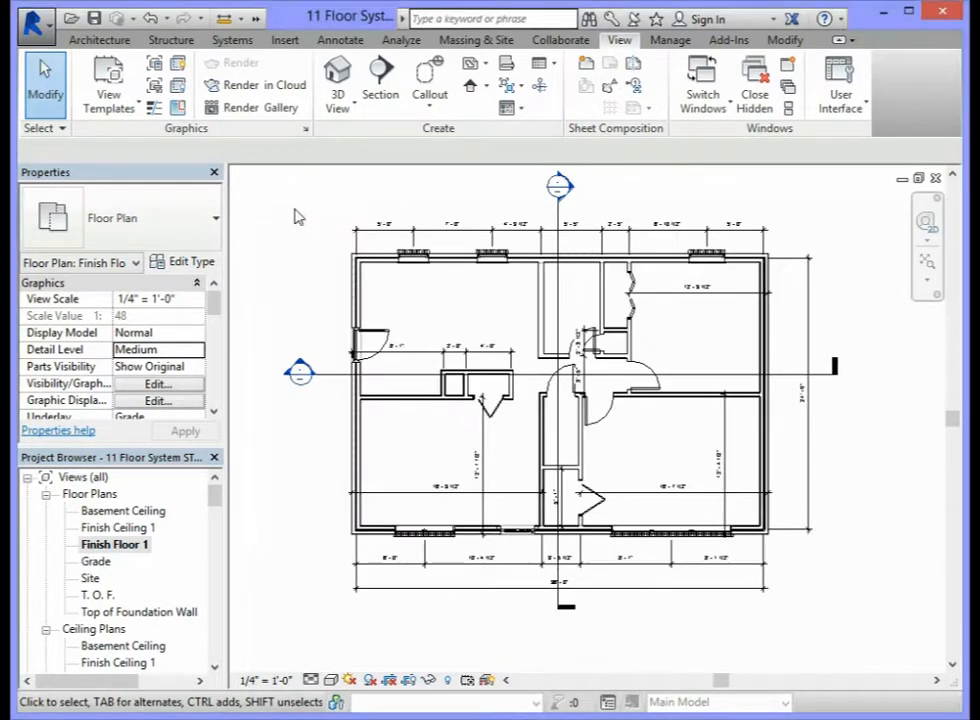
- Select the entire Finish Floor 1 plan and filter the selection down to the Floors category only
drag(241, 171, 915, 664)
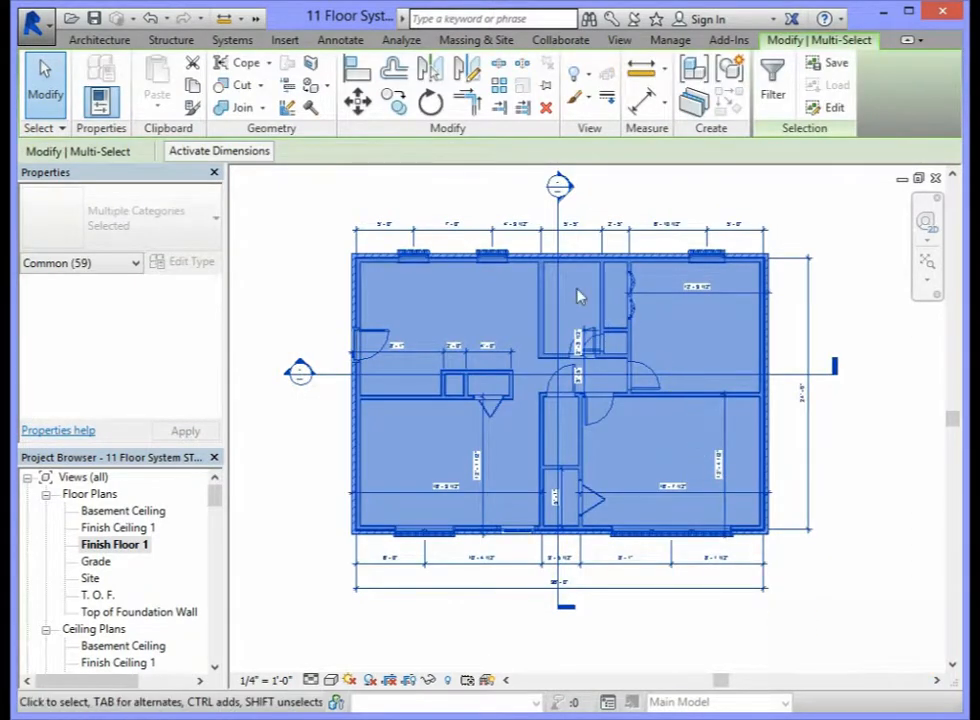
click(559, 431)
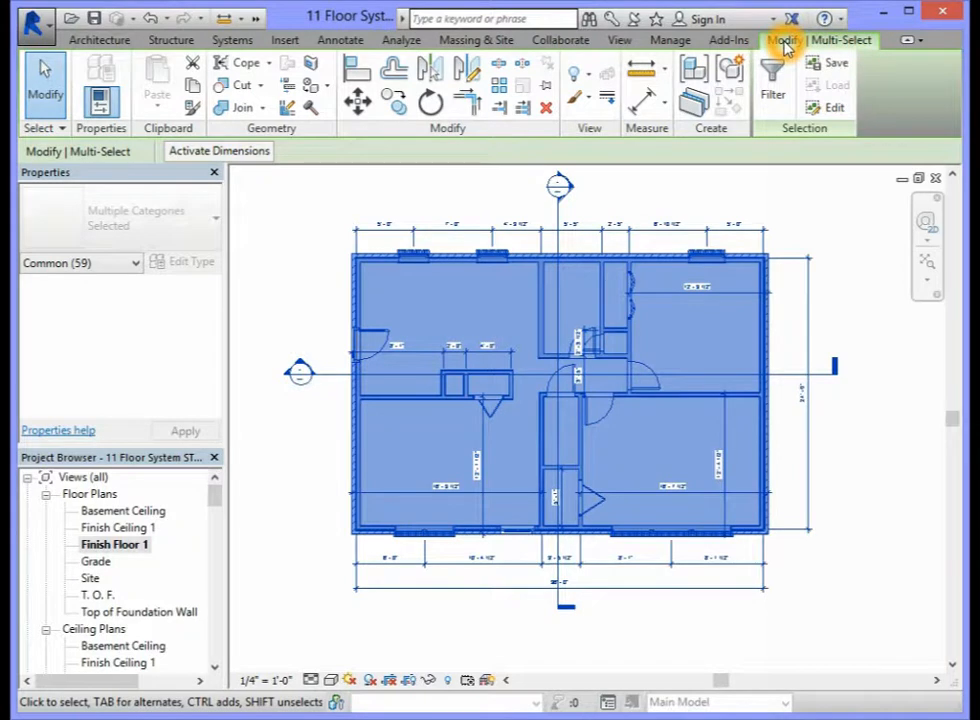
click(813, 131)
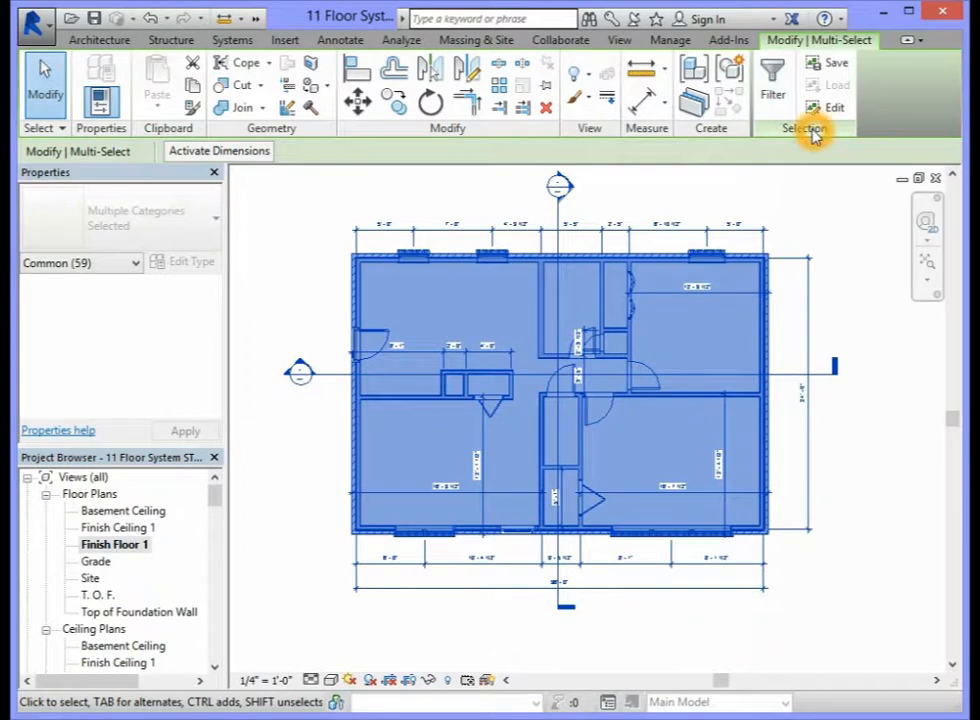
click(771, 85)
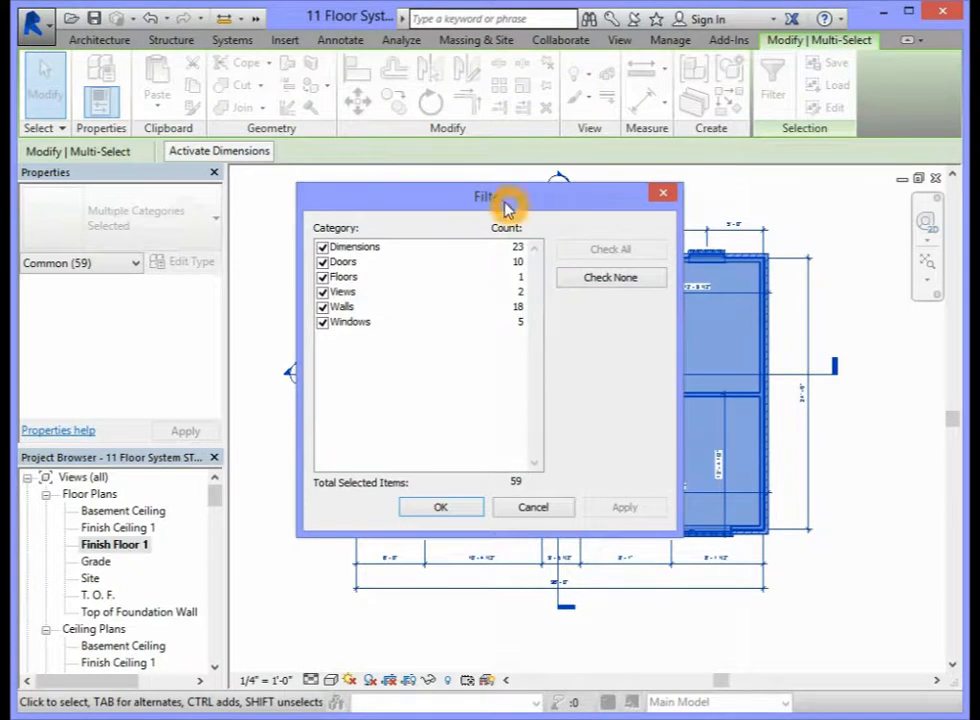
click(616, 282)
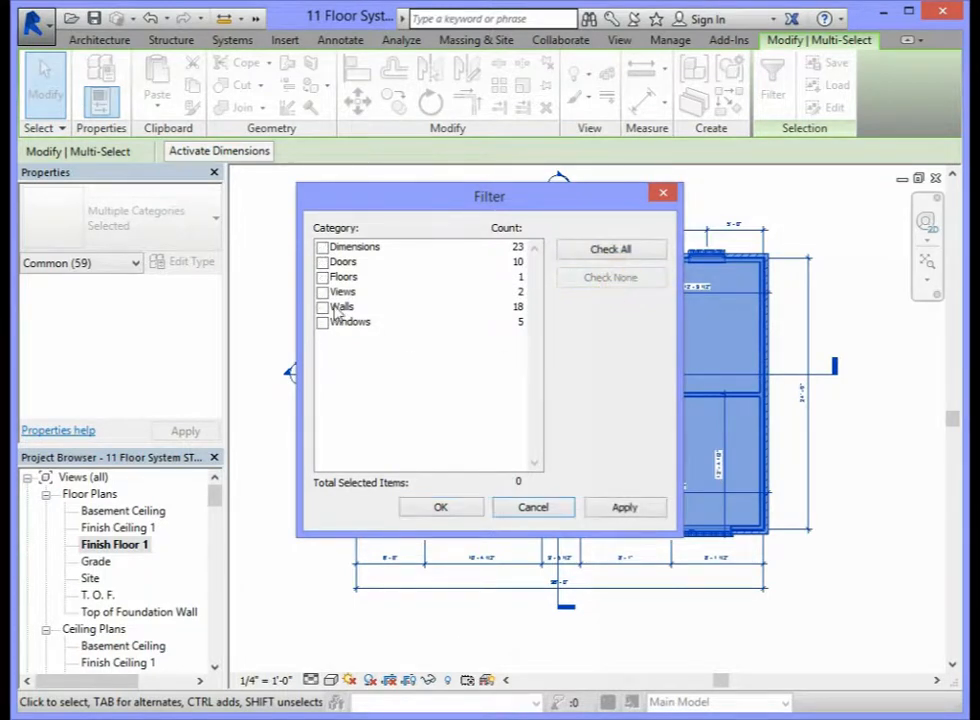
click(322, 278)
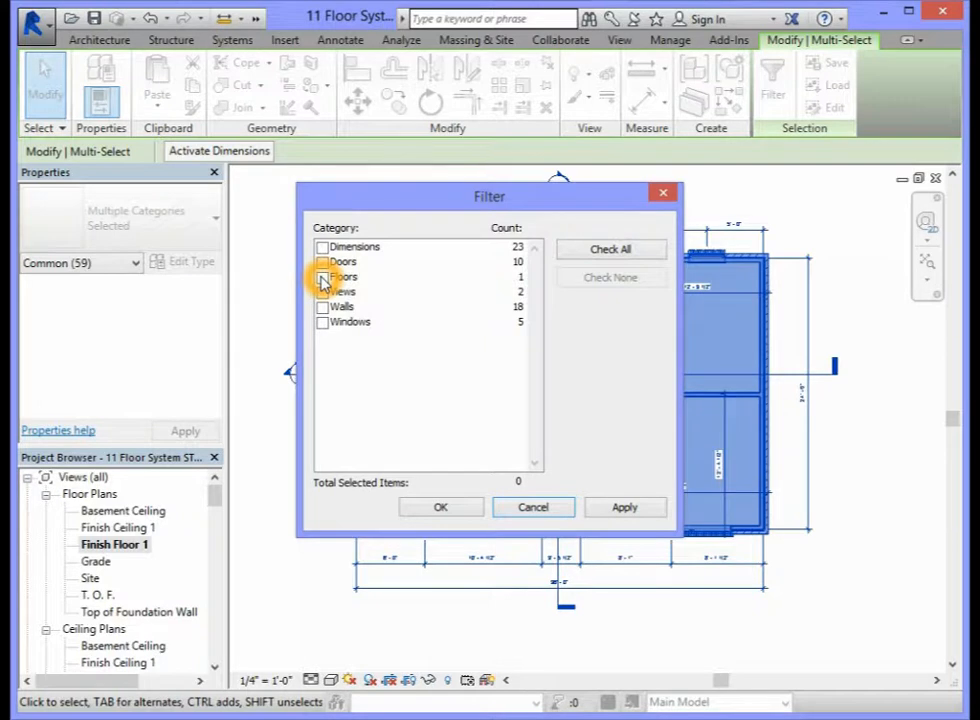
click(322, 278)
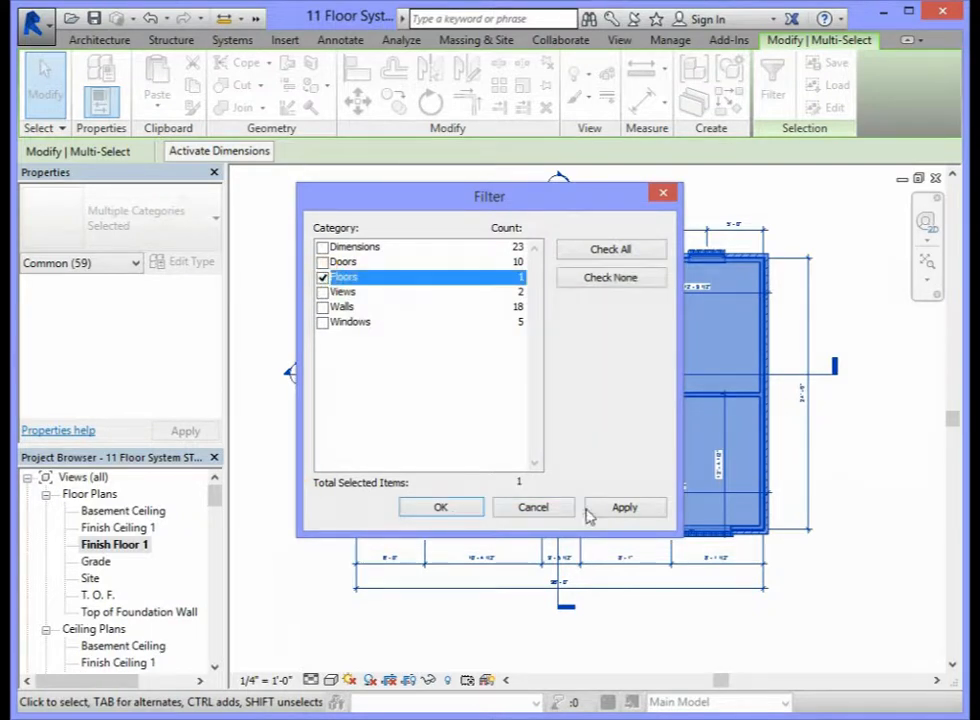
click(624, 508)
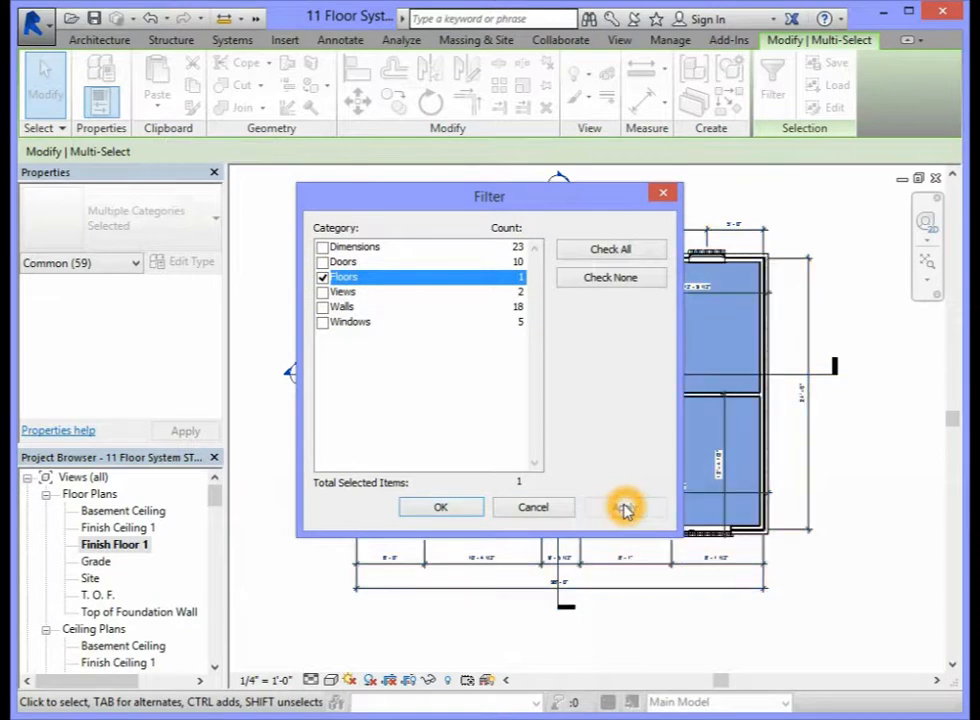
drag(462, 205, 207, 80)
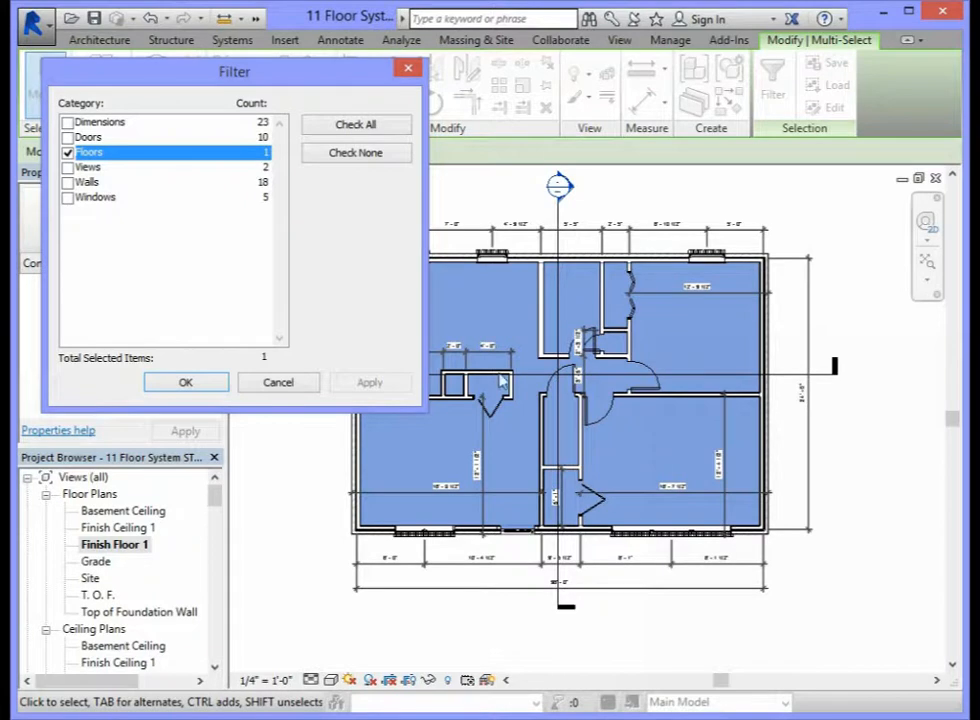
click(188, 383)
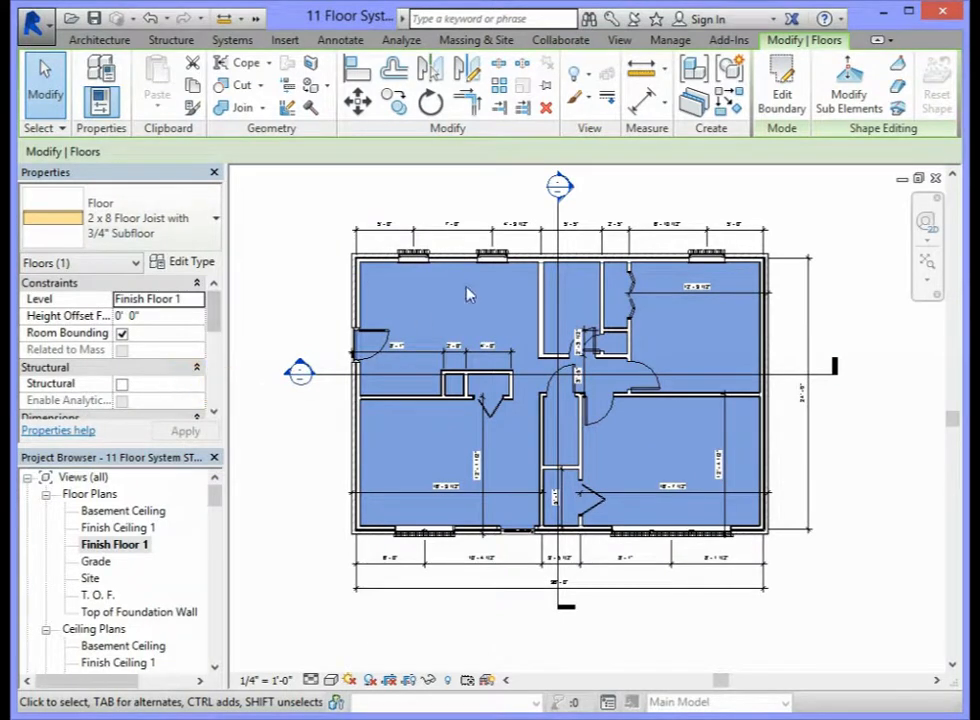
- Edit the floor's boundary and use Pick Walls to add a boundary line along the inner face of the stairwell's left wall
click(787, 94)
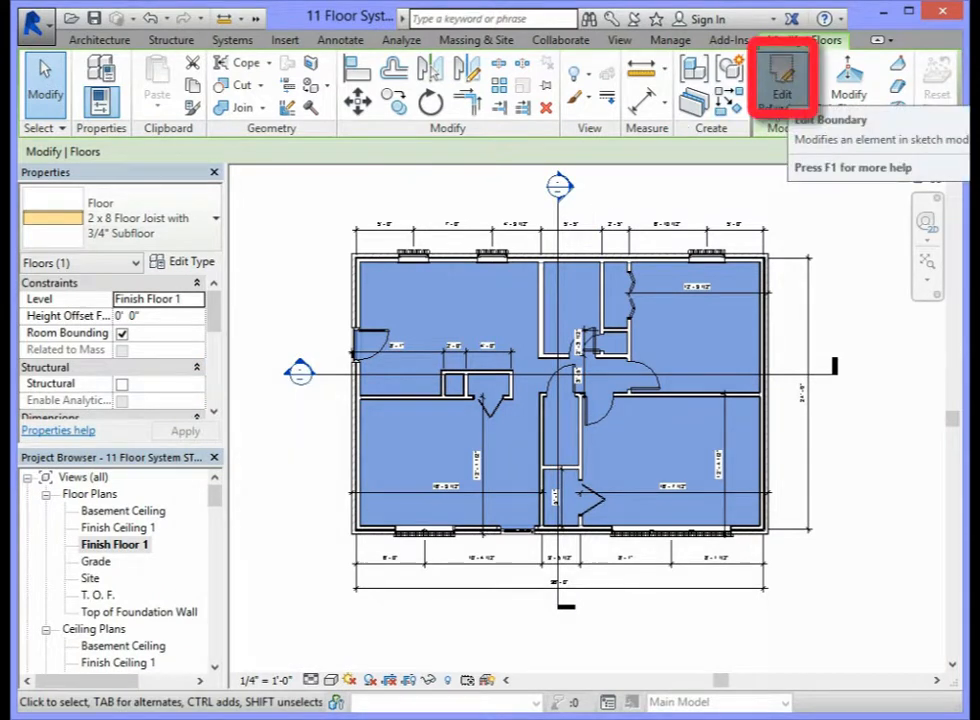
click(790, 90)
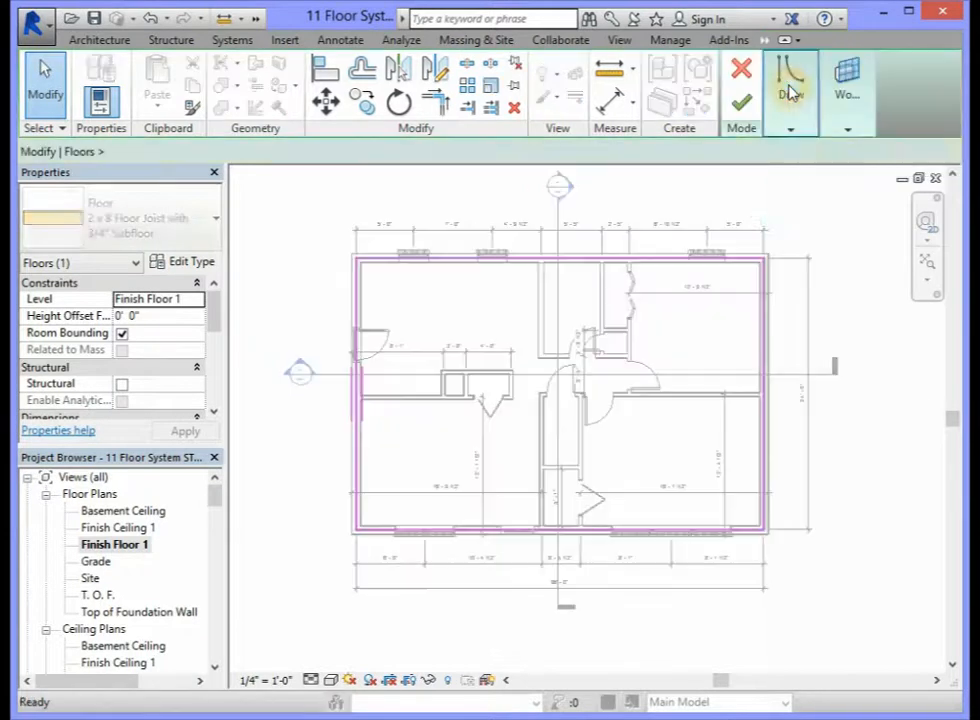
mouse_move(792, 92)
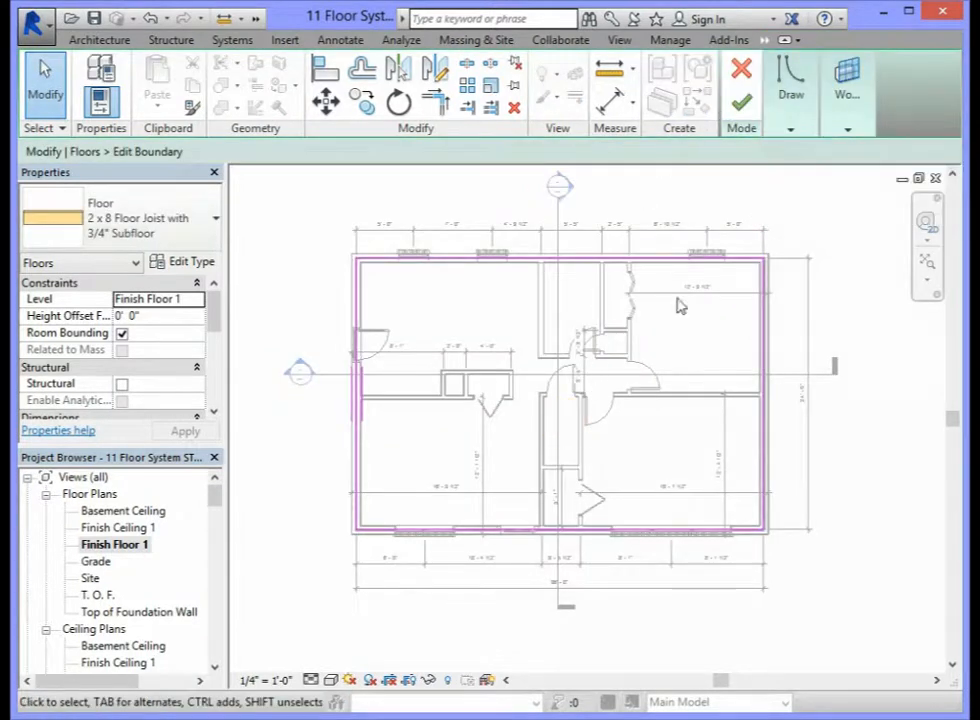
click(800, 133)
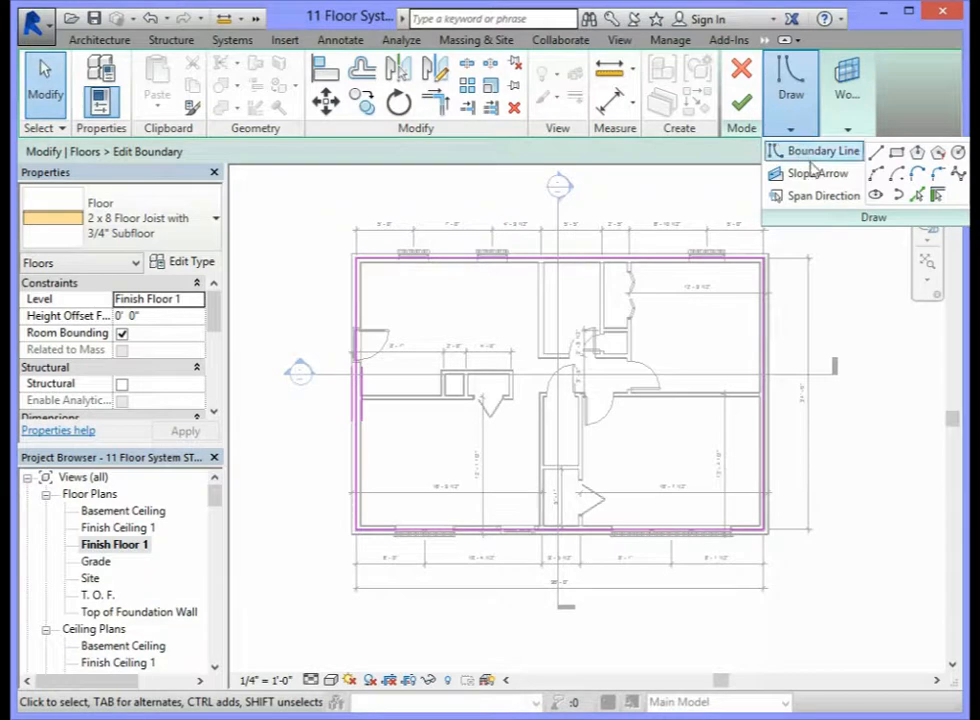
click(939, 197)
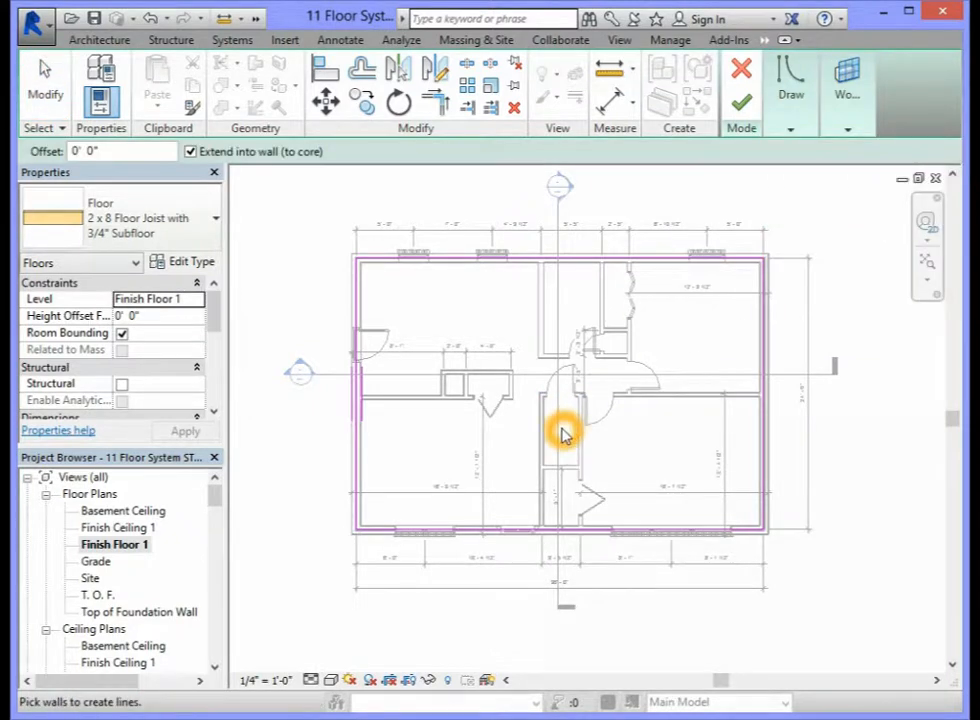
scroll(563, 433, up, 5)
scroll(563, 428, up, 2)
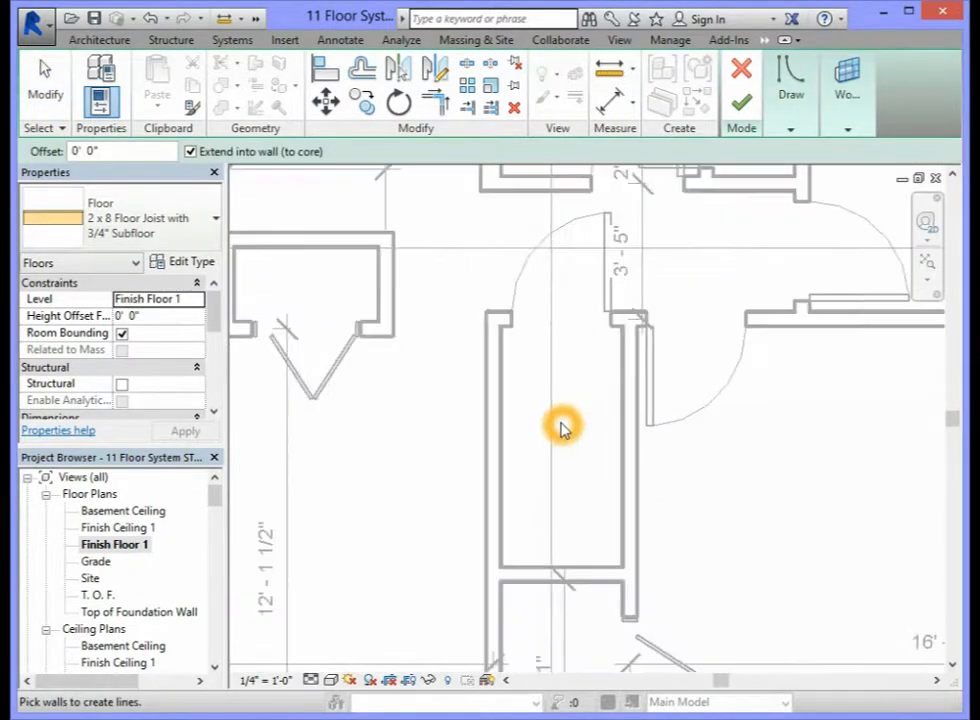
scroll(563, 428, up, 1)
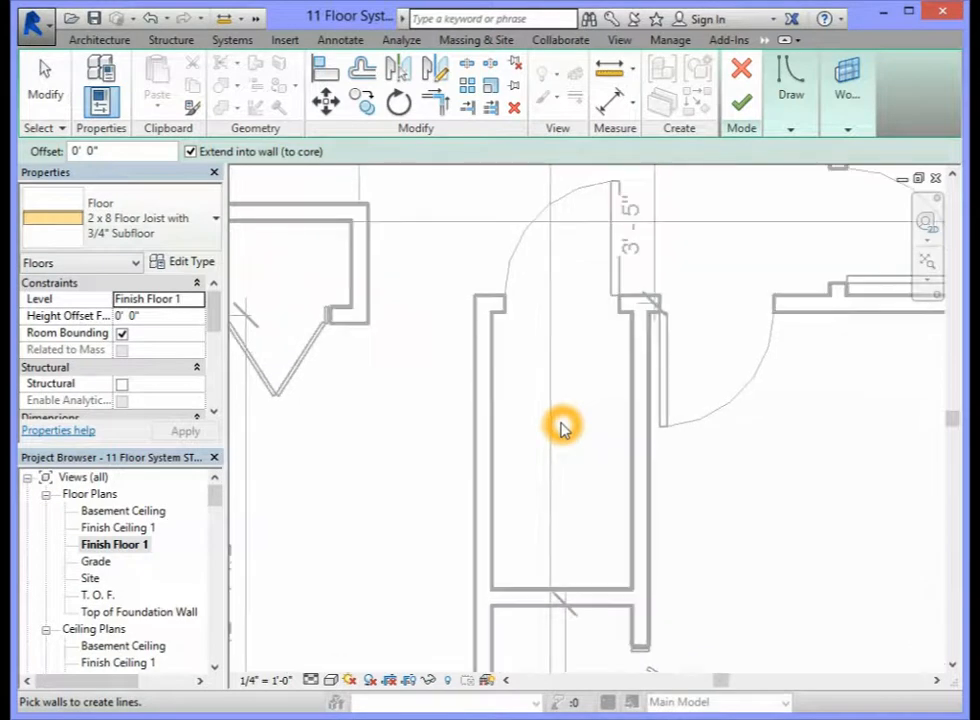
click(492, 416)
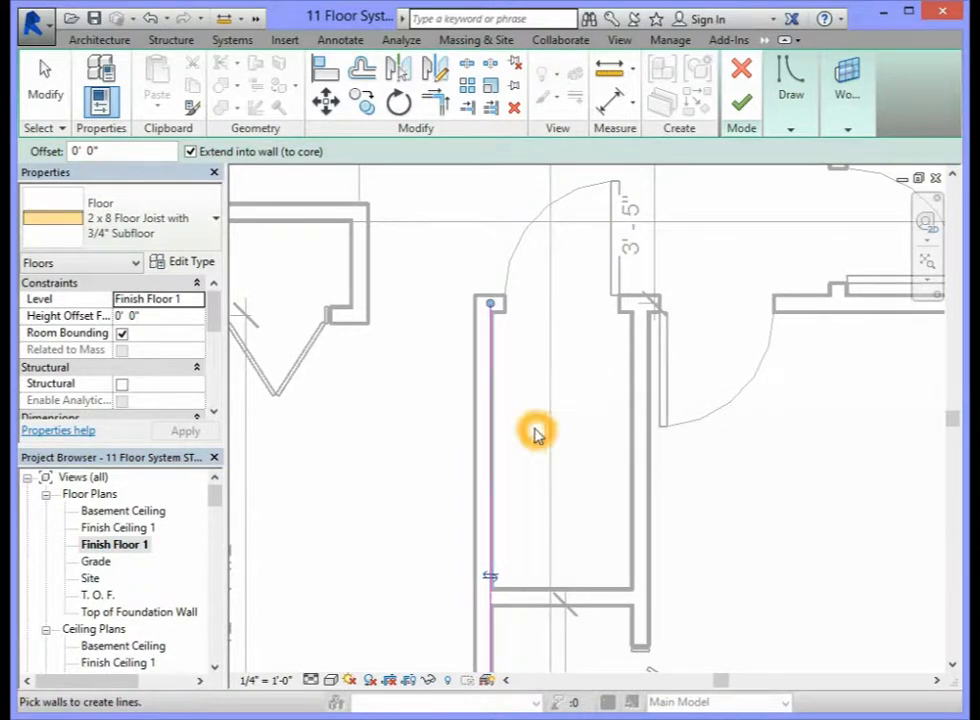
- Add a boundary line from the stairwell's right partition wall and flip it to the wall's inner face
click(628, 383)
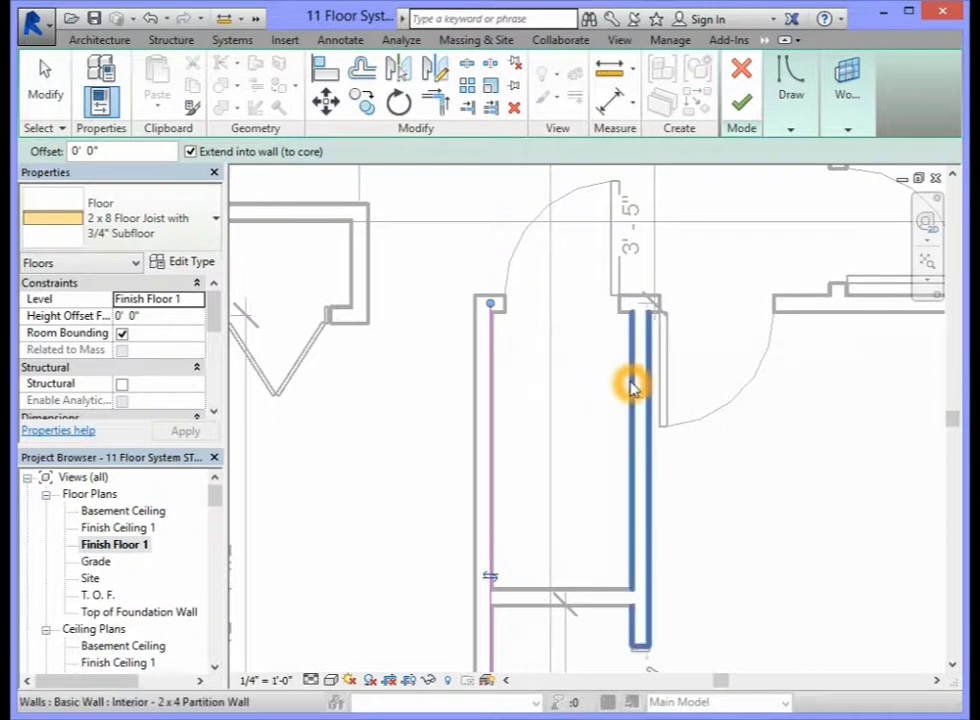
click(631, 383)
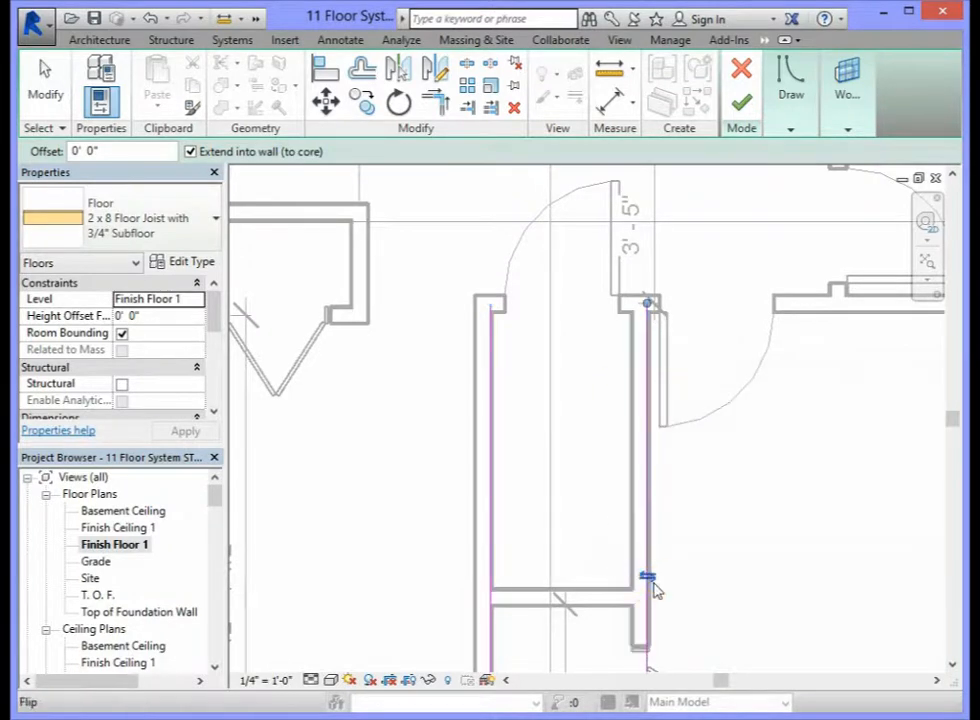
click(648, 578)
scroll(647, 580, up, 2)
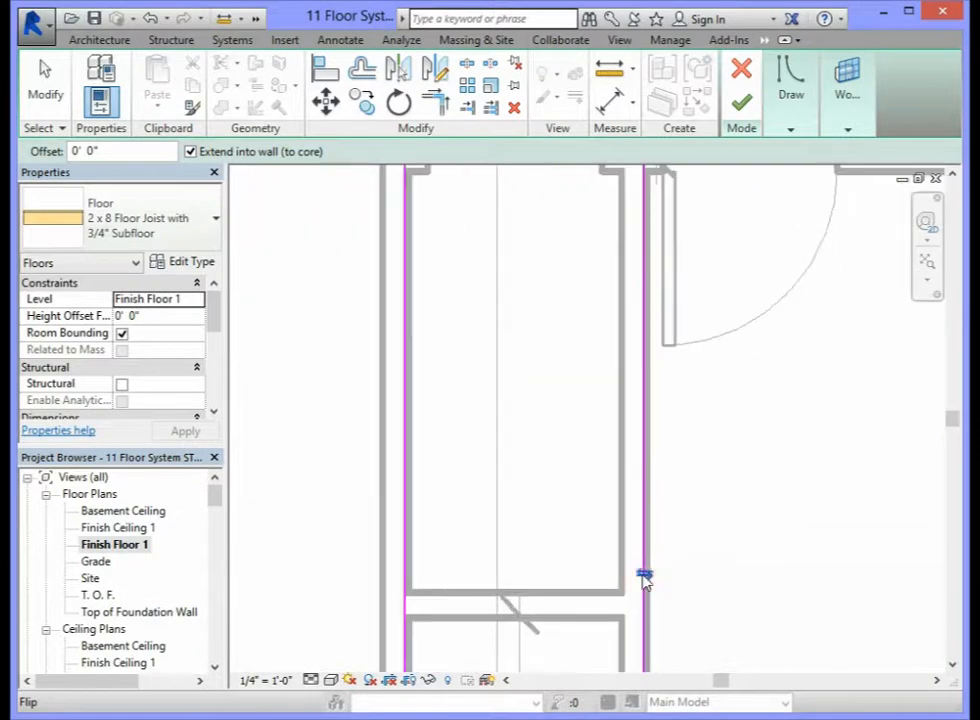
scroll(643, 577, down, 2)
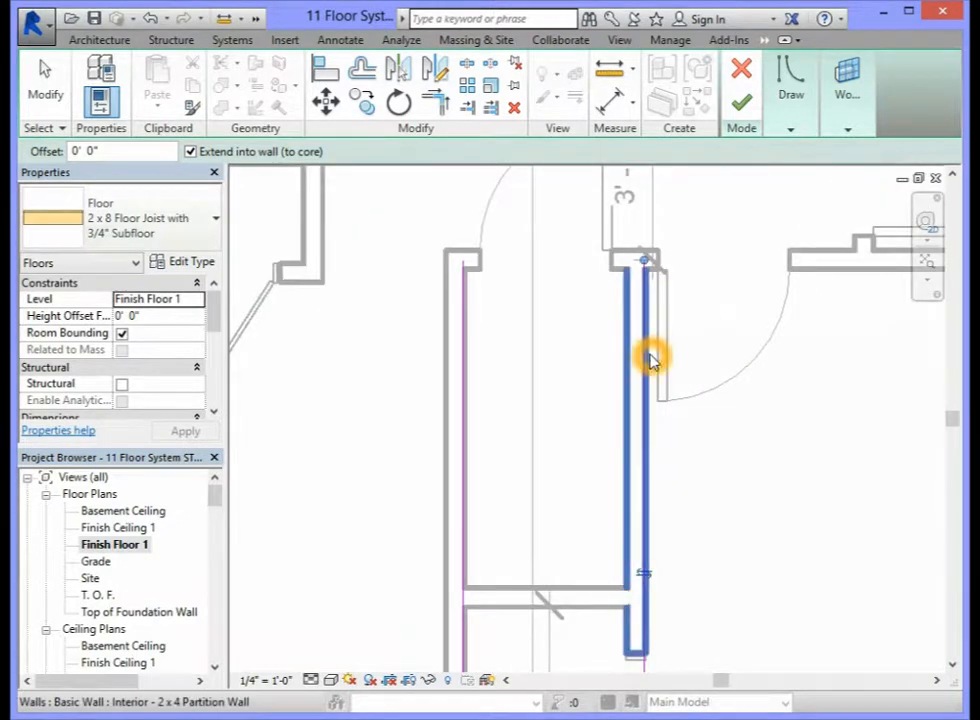
click(643, 575)
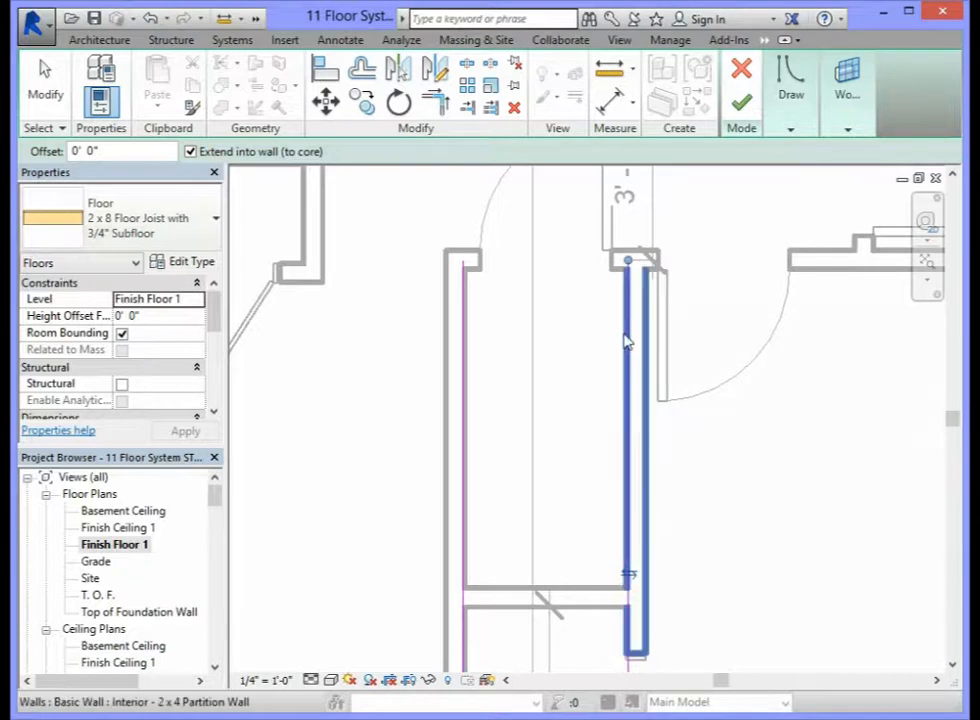
- Pick the two end walls of the stairwell to add boundary lines along their inner faces
click(618, 276)
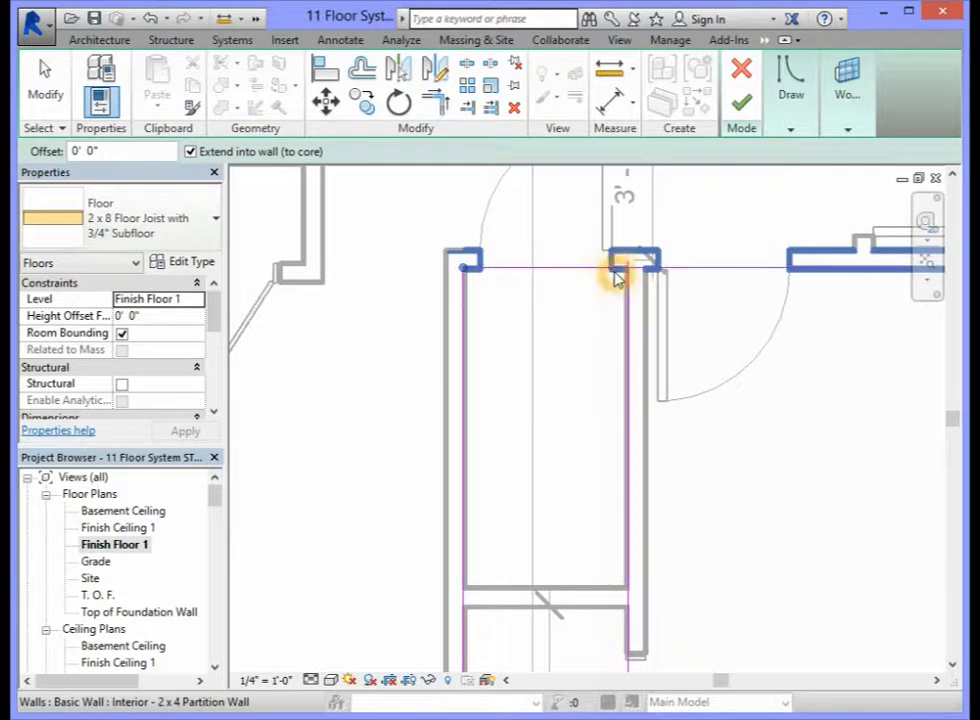
click(586, 587)
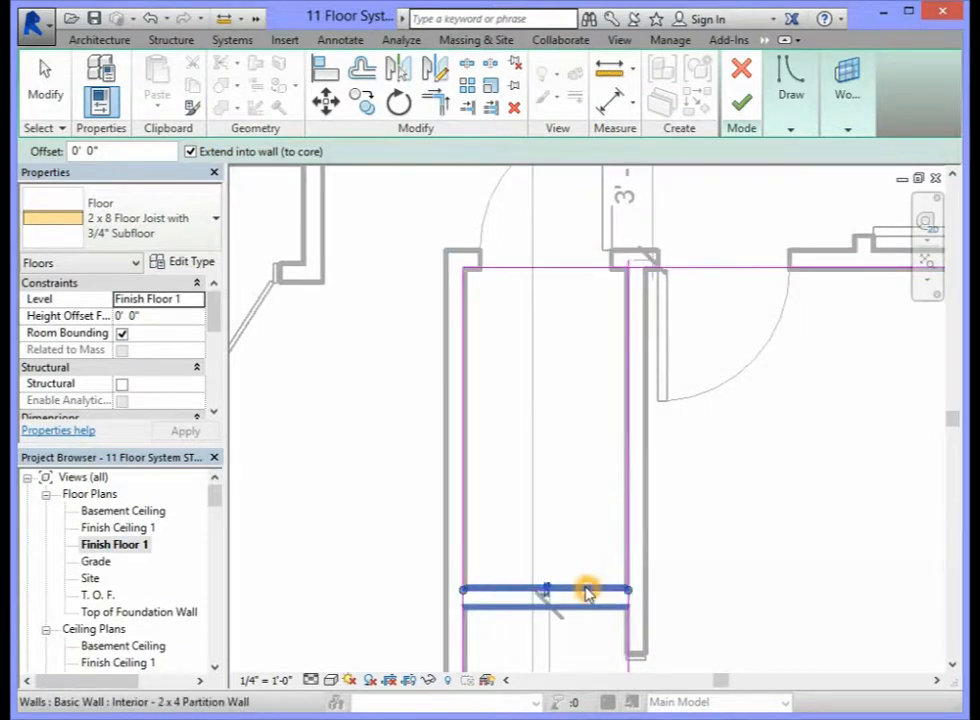
scroll(586, 534, down, 3)
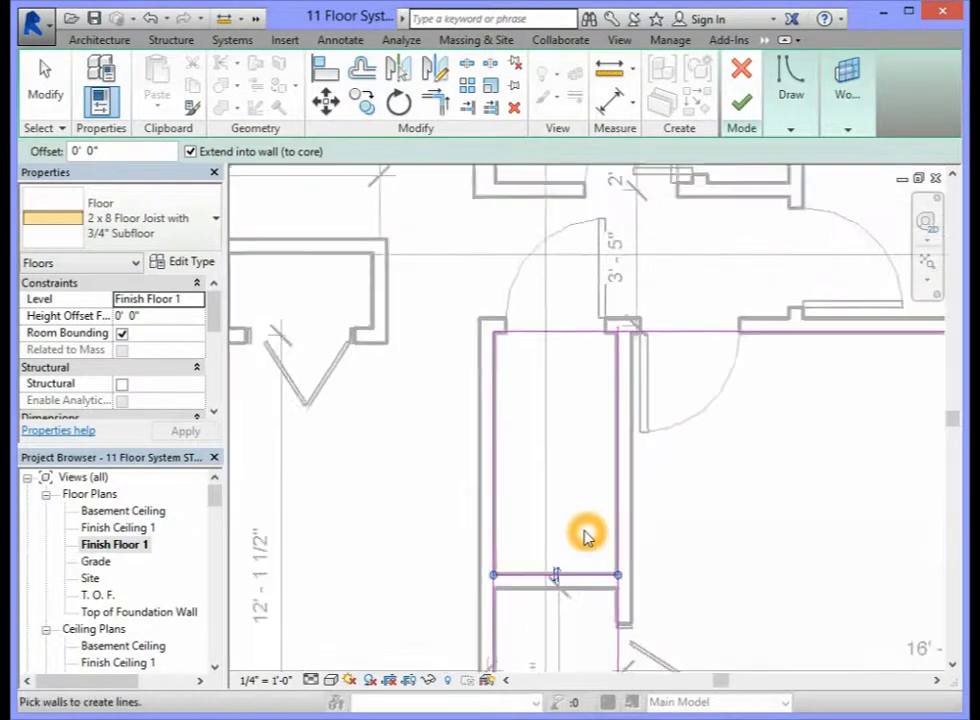
scroll(586, 534, down, 1)
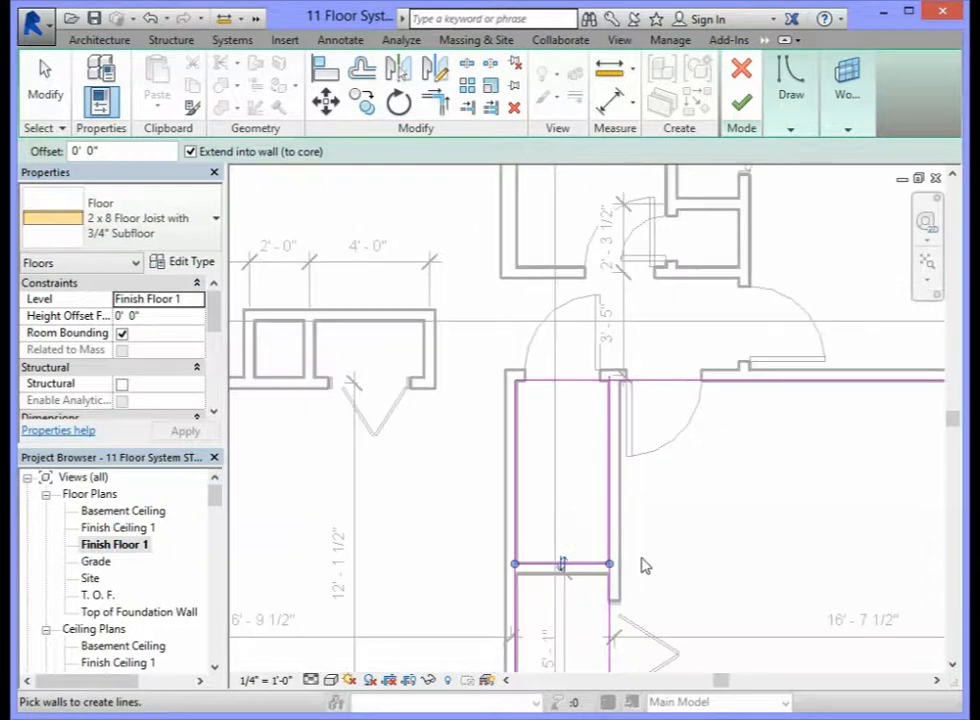
click(624, 500)
drag(952, 424, 948, 452)
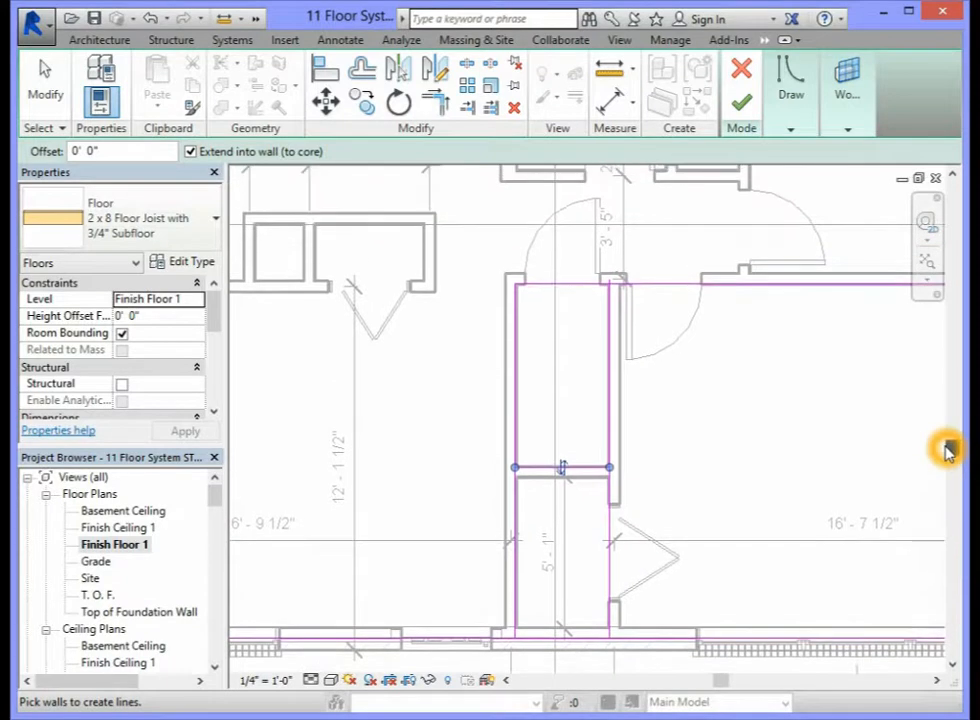
- Trim the stairwell's boundary lines to corners so they form a closed rectangle along its inner wall faces
click(559, 287)
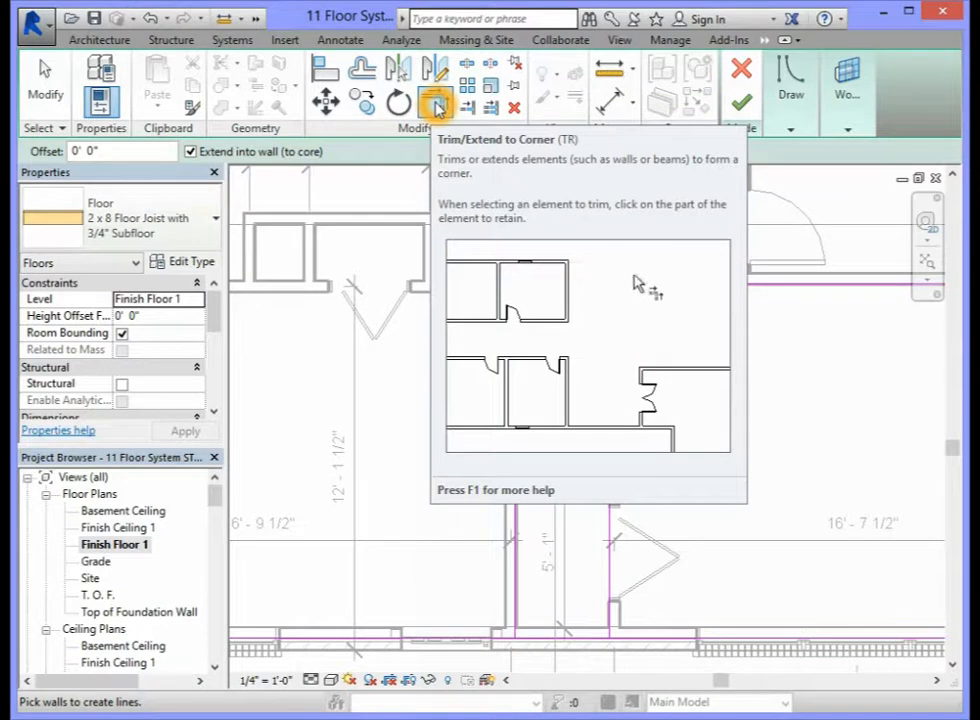
click(437, 106)
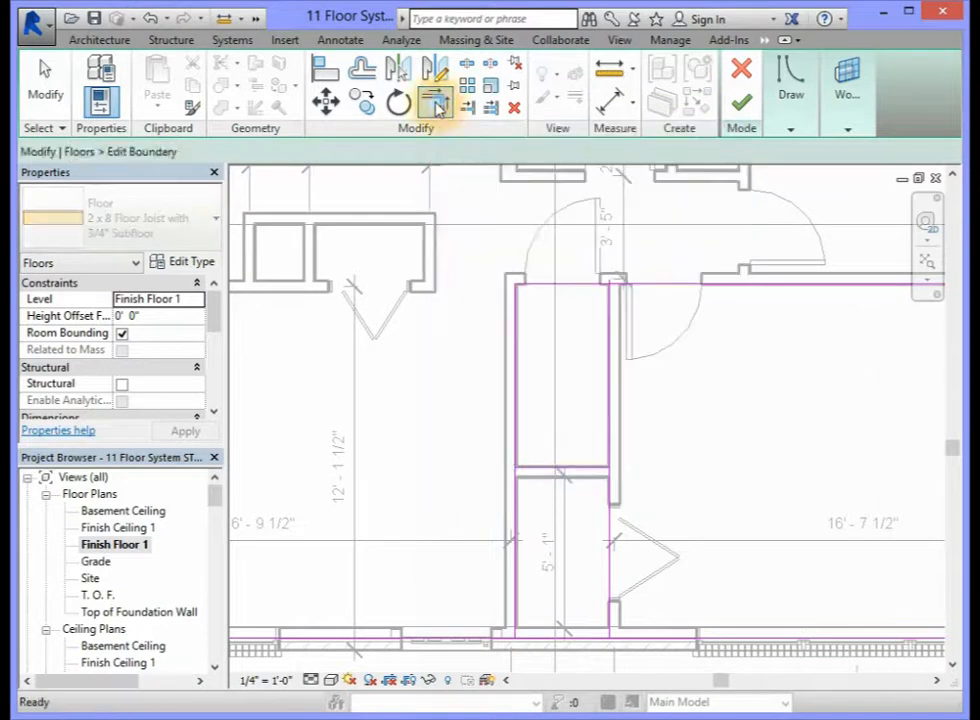
click(584, 468)
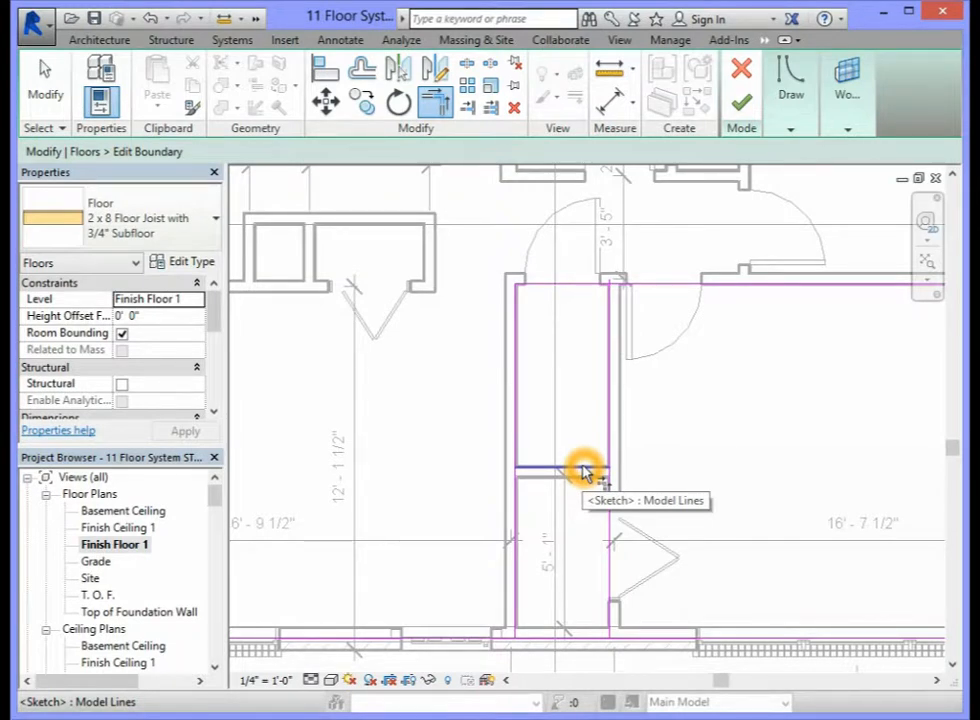
click(518, 409)
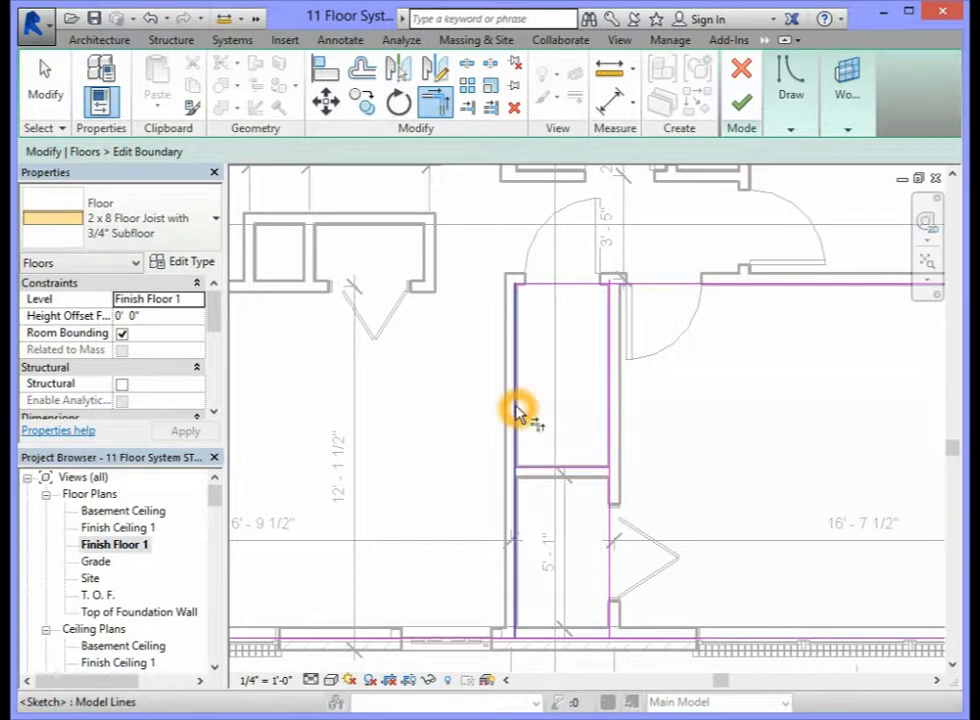
click(542, 467)
click(542, 467)
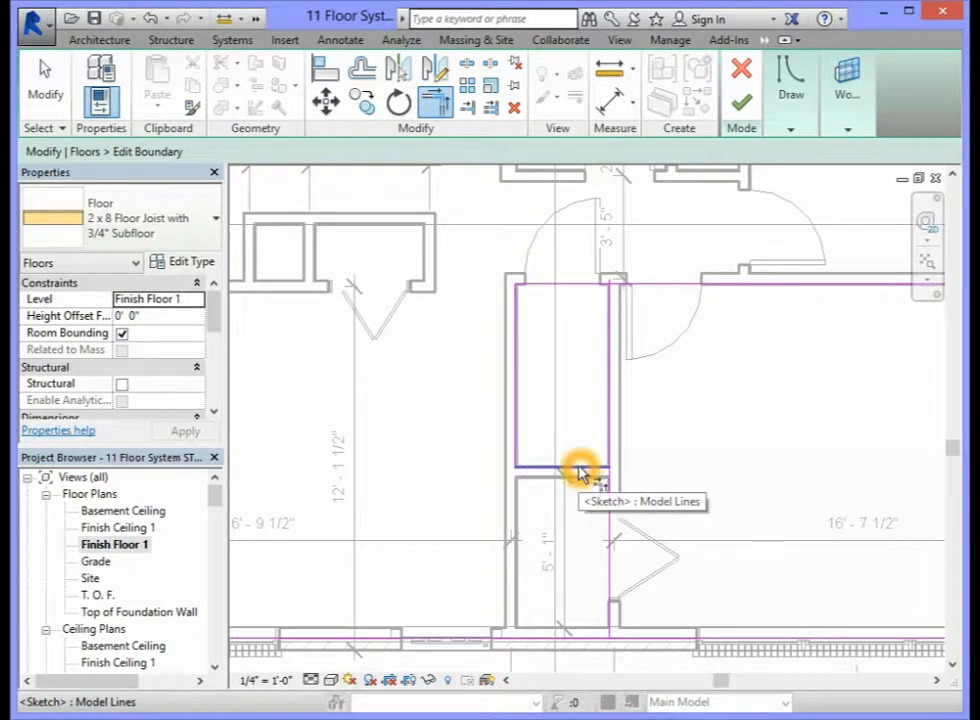
click(581, 468)
click(608, 425)
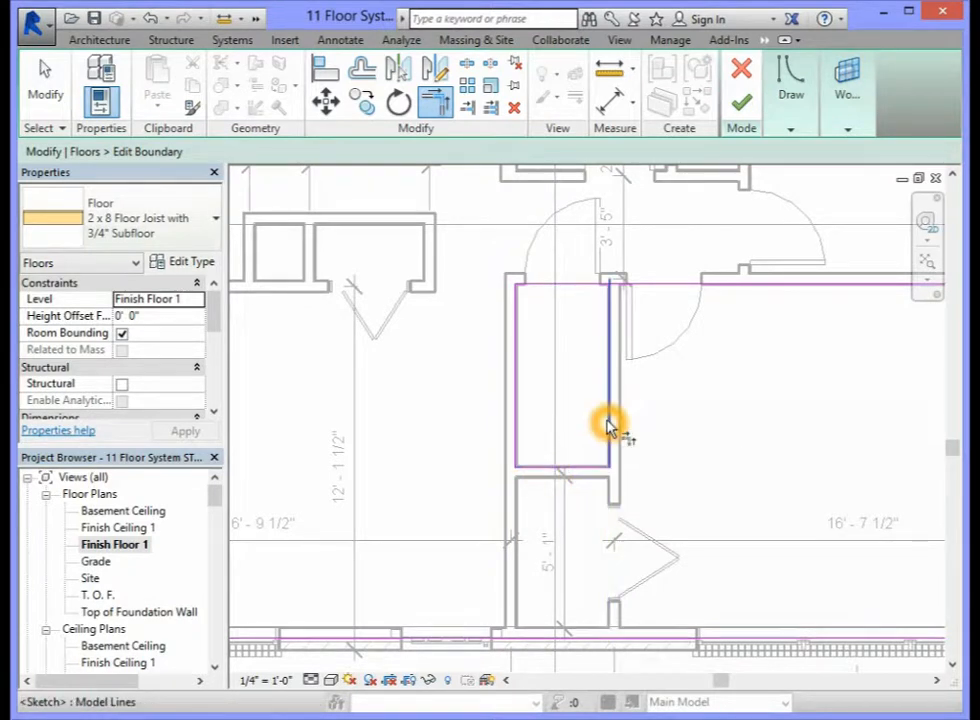
click(610, 336)
click(578, 290)
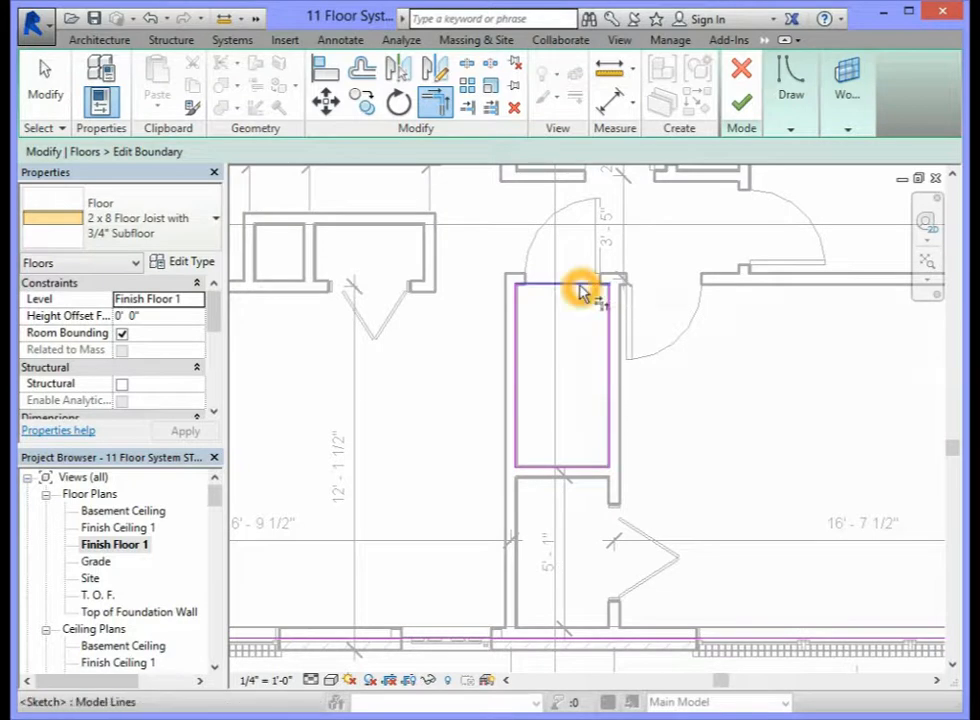
scroll(316, 332, down, 2)
key(Escape)
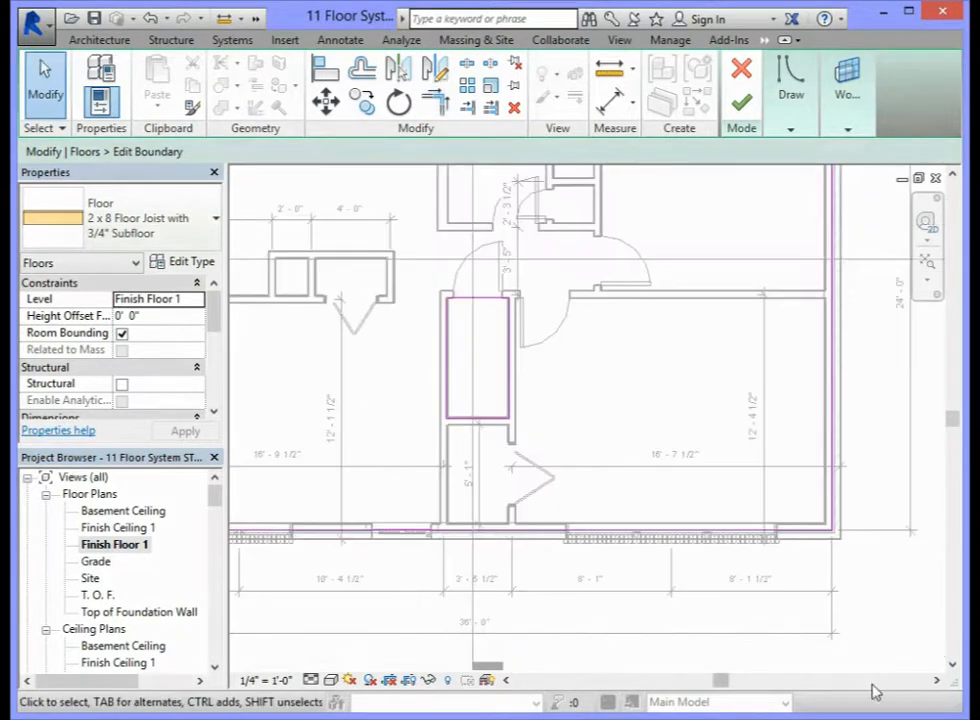
- Use Pick Walls to add floor boundary lines along the left and upper walls of the small chimney chase beside the closet
drag(730, 685, 690, 684)
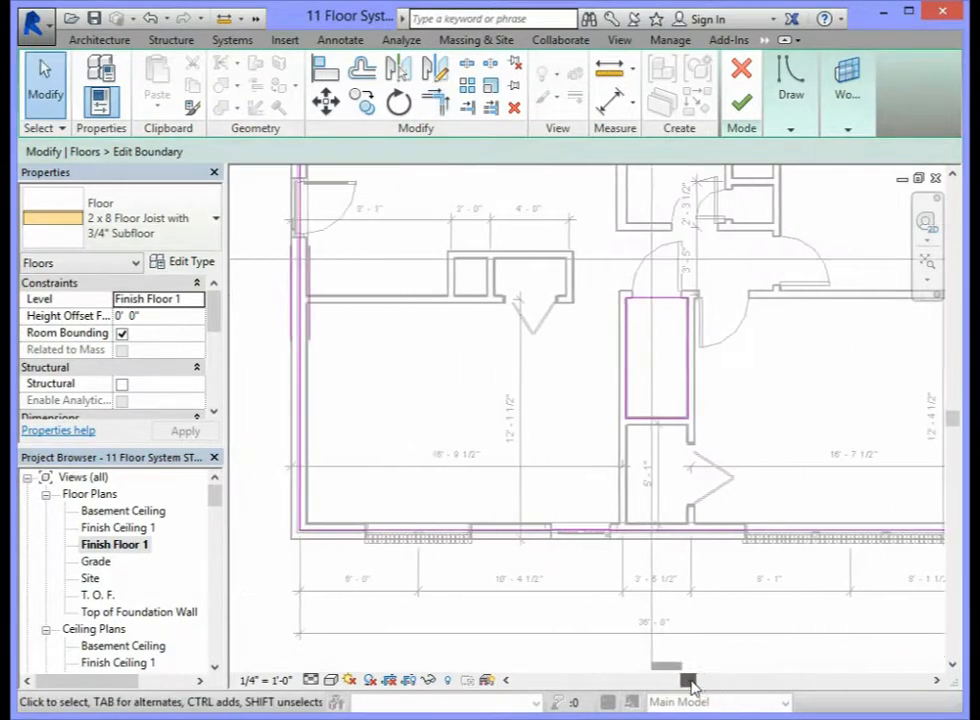
drag(954, 422, 952, 394)
scroll(481, 355, up, 4)
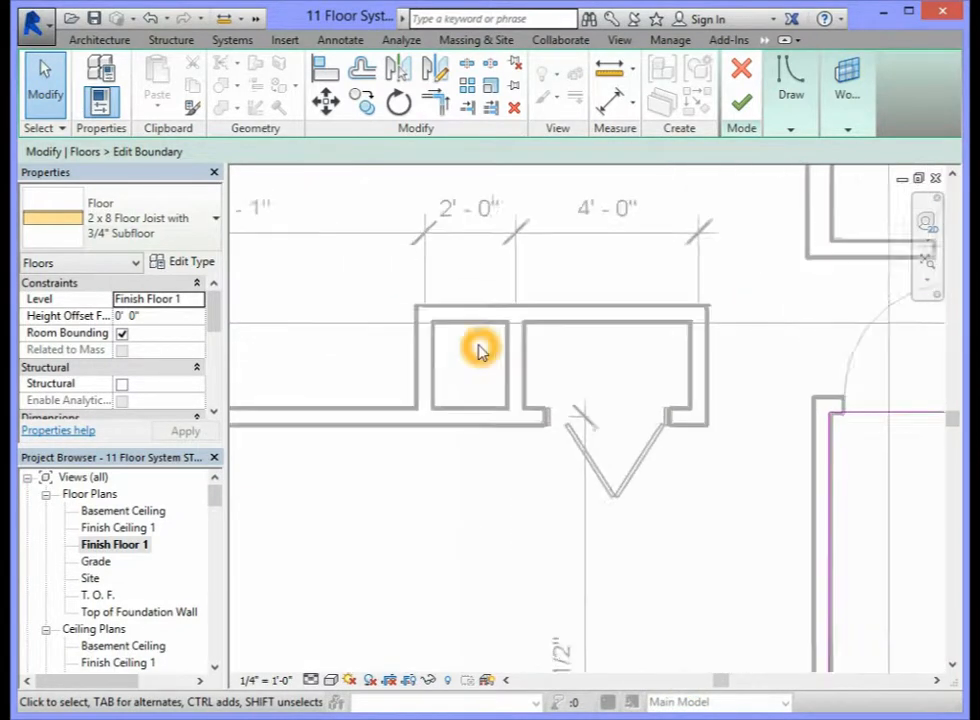
mouse_move(785, 127)
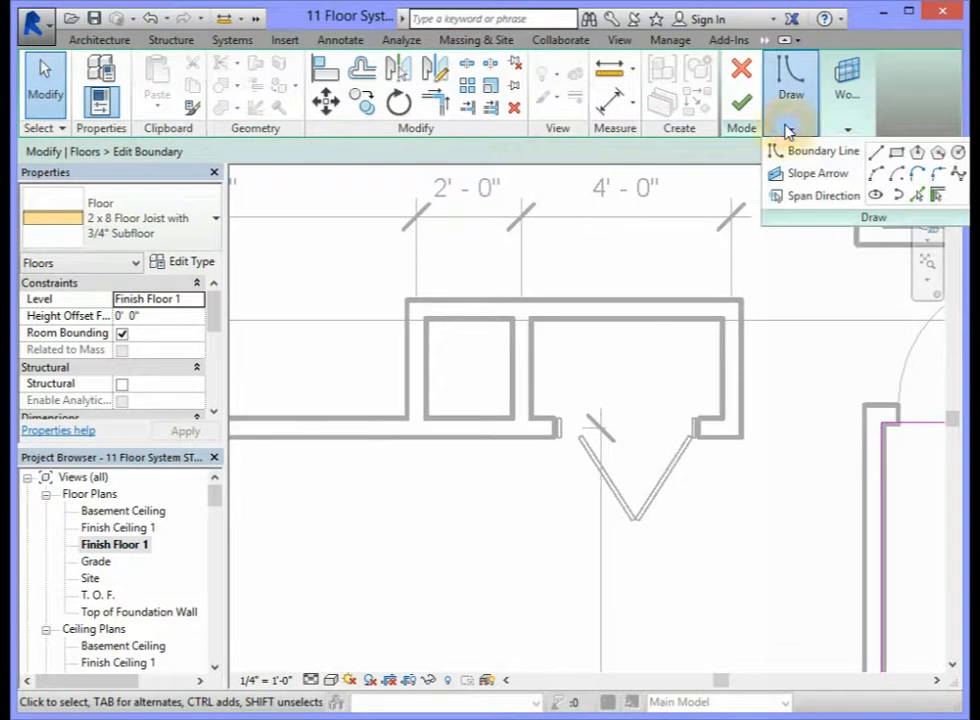
click(941, 197)
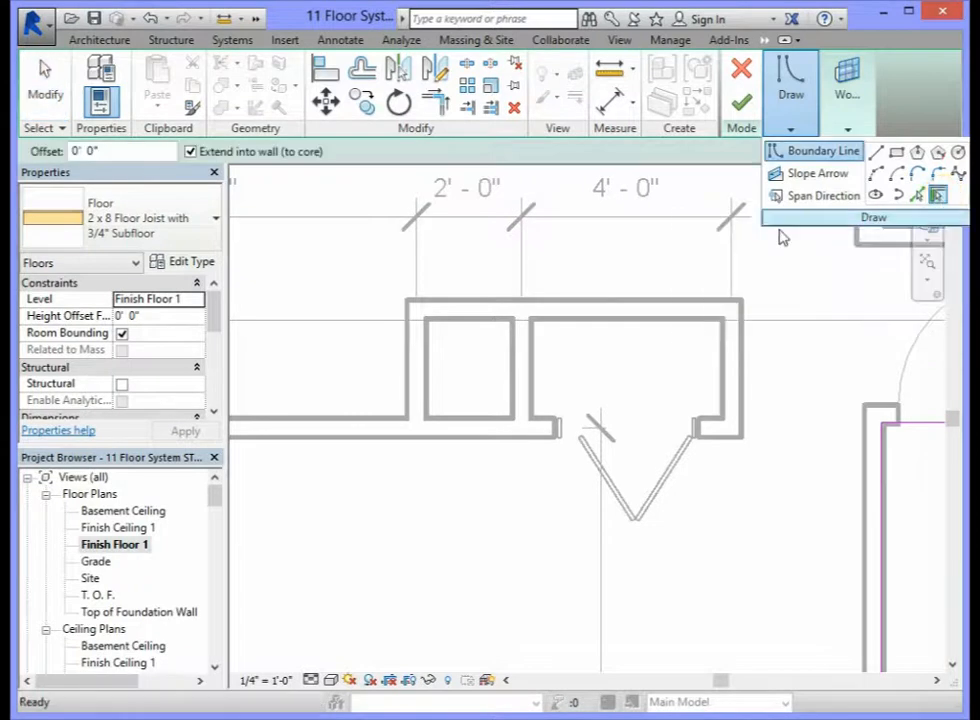
click(428, 370)
click(459, 325)
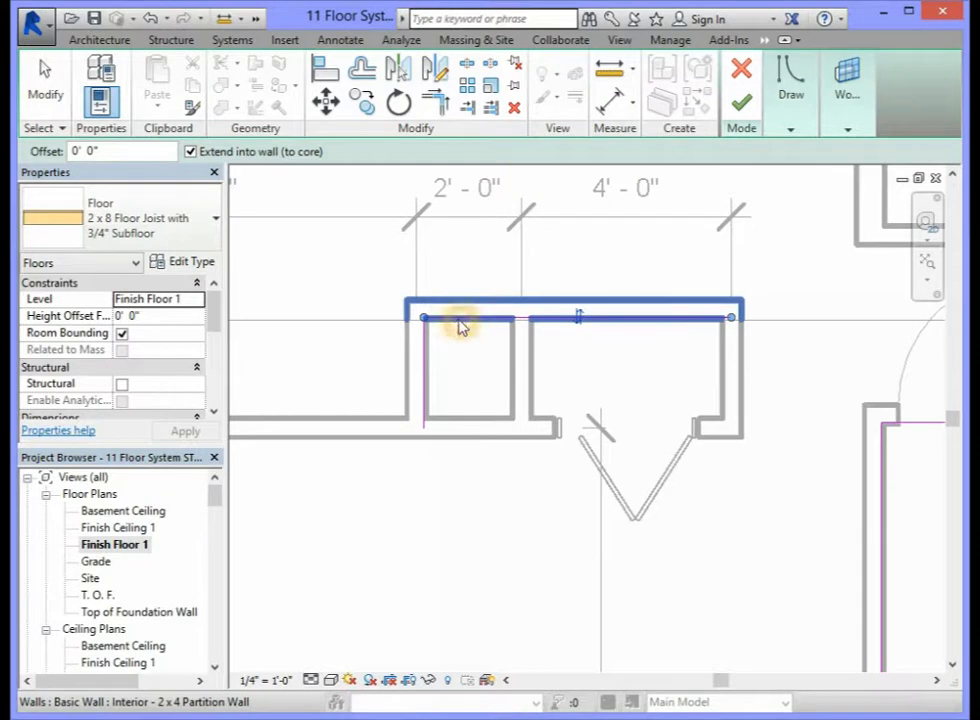
- Add boundary lines from the chimney chase's right and lower partition walls and flip them to the inner faces
click(515, 363)
click(538, 361)
click(529, 376)
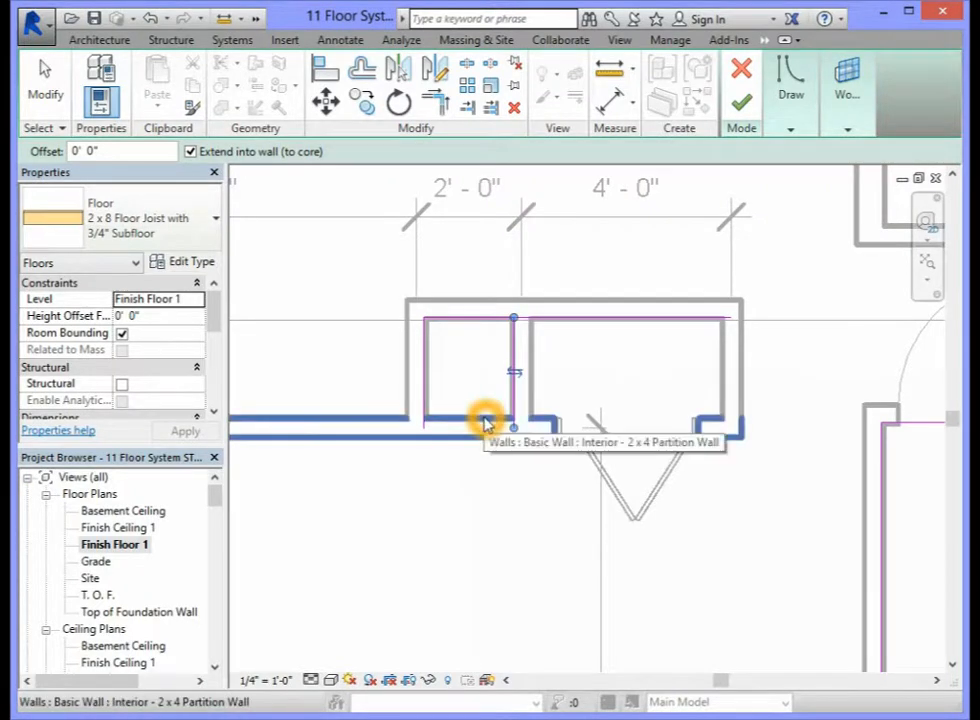
click(486, 420)
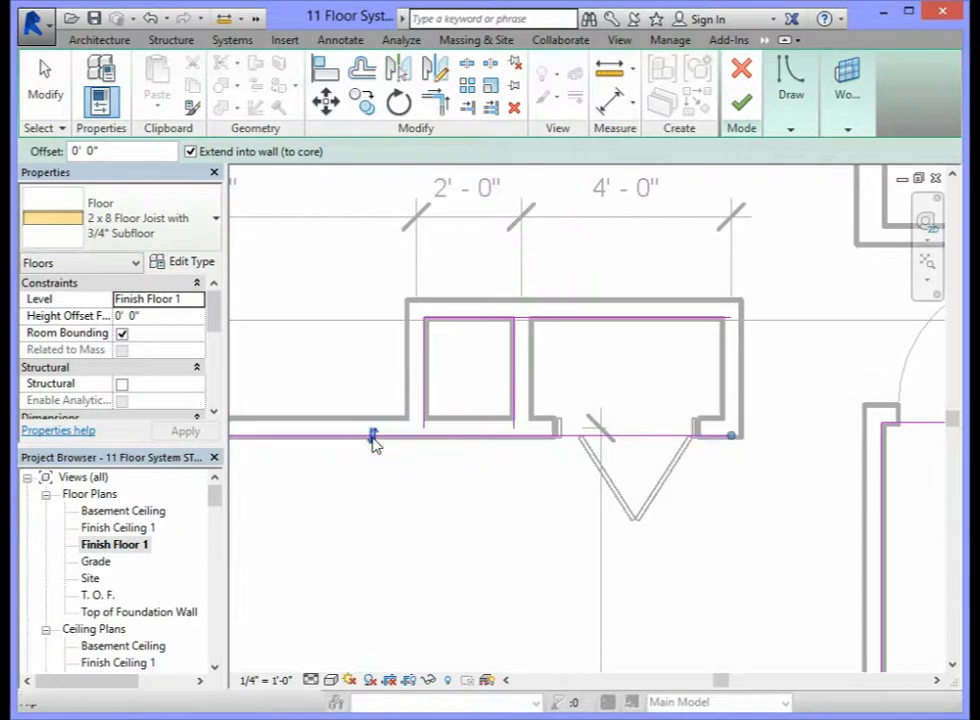
click(372, 424)
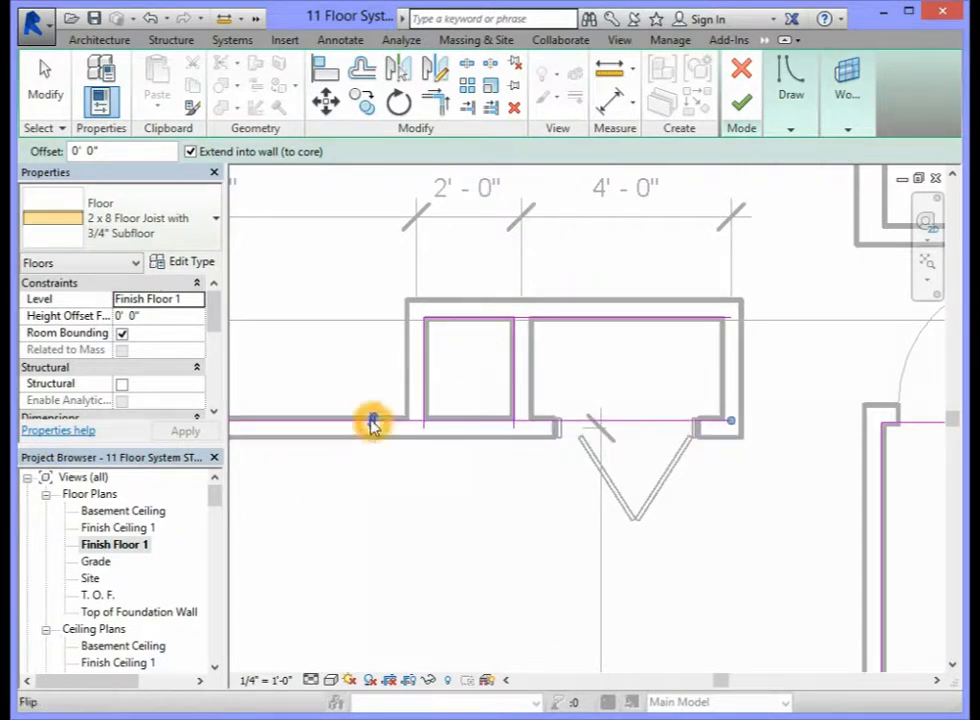
click(372, 424)
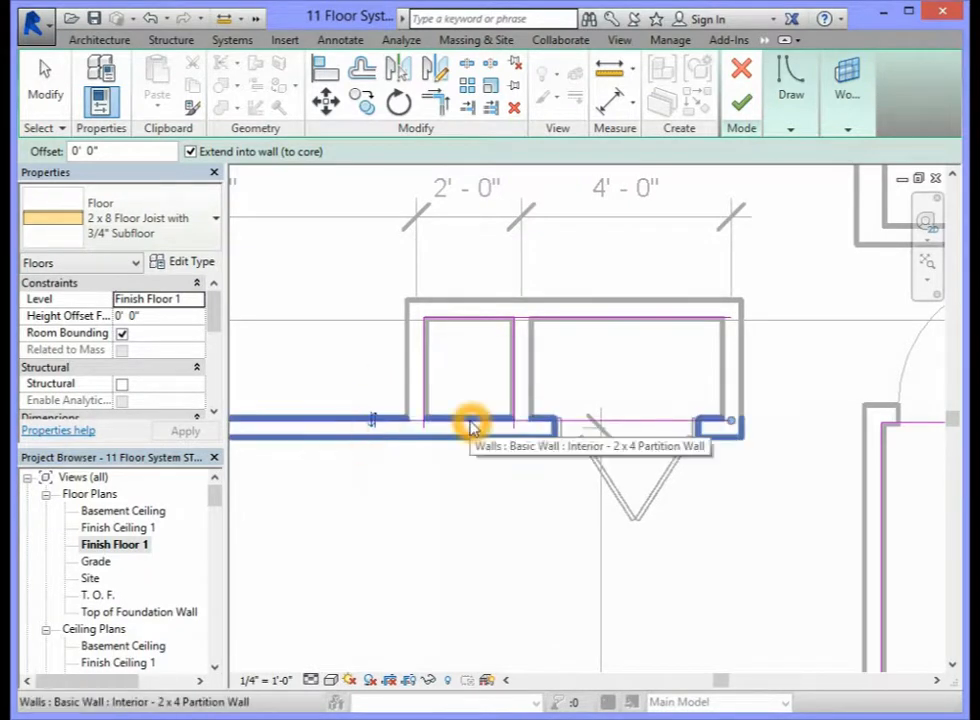
- Trim the chimney chase's four boundary lines to corners so they form a closed rectangle
click(443, 110)
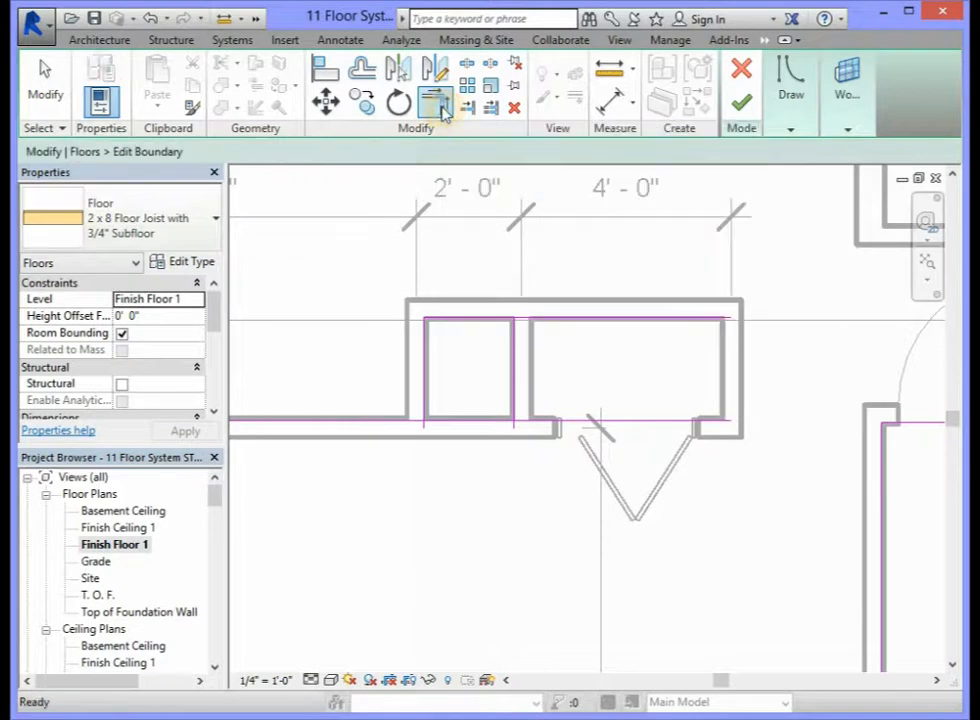
click(456, 428)
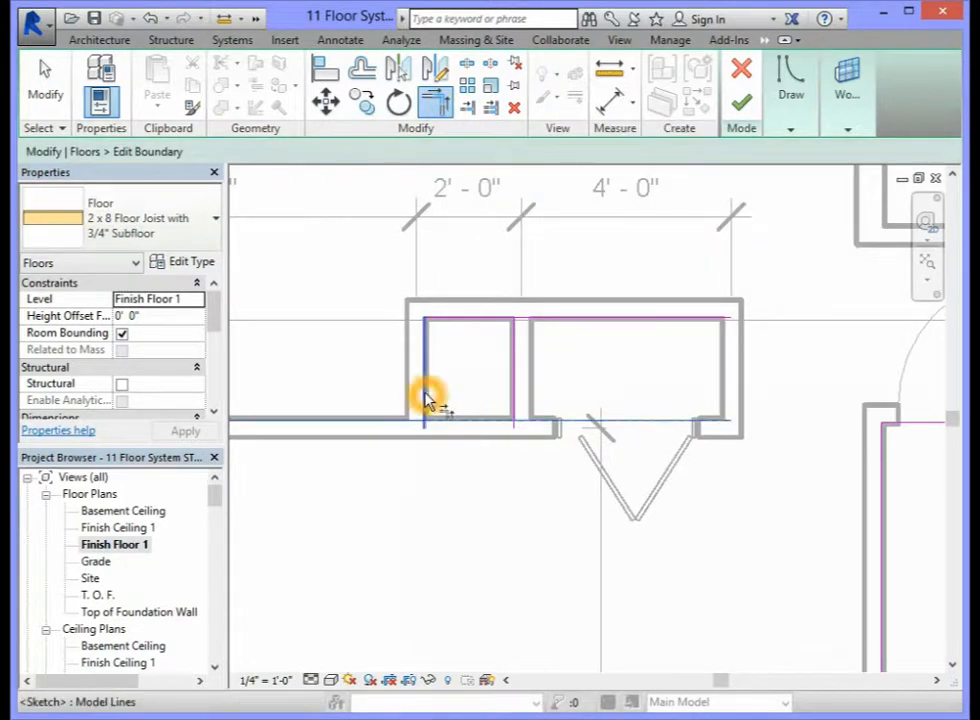
click(426, 400)
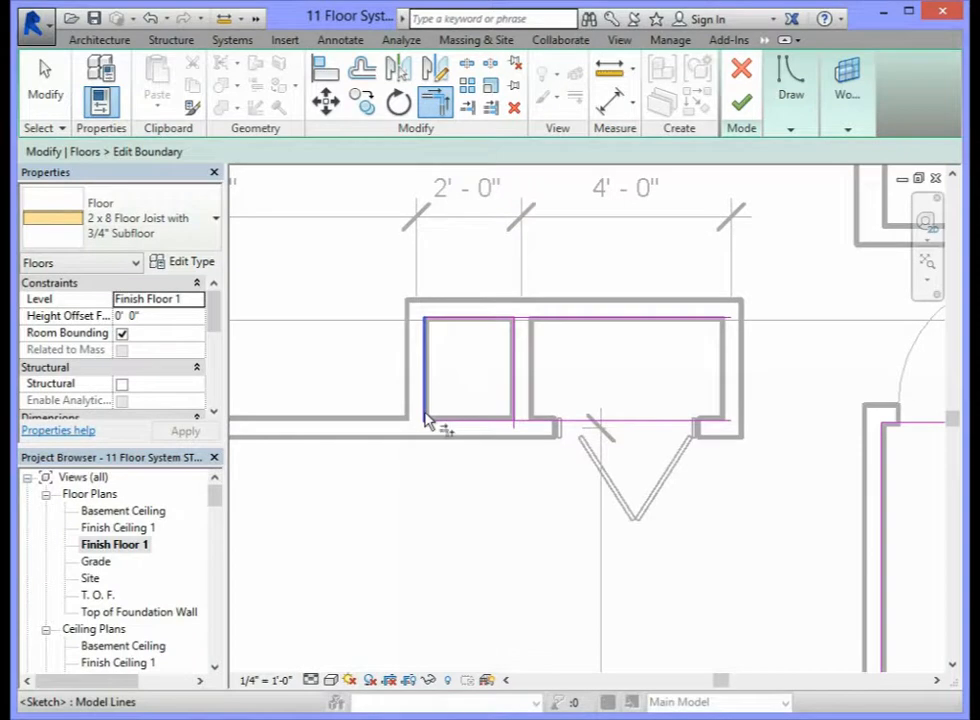
click(427, 362)
click(453, 320)
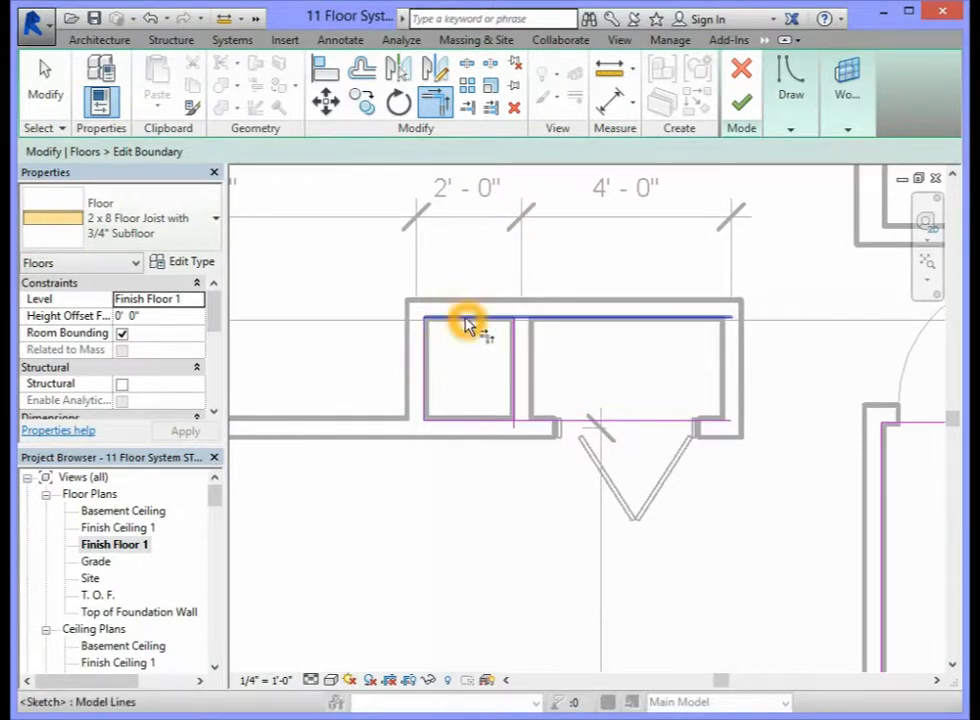
click(465, 322)
click(516, 346)
click(515, 350)
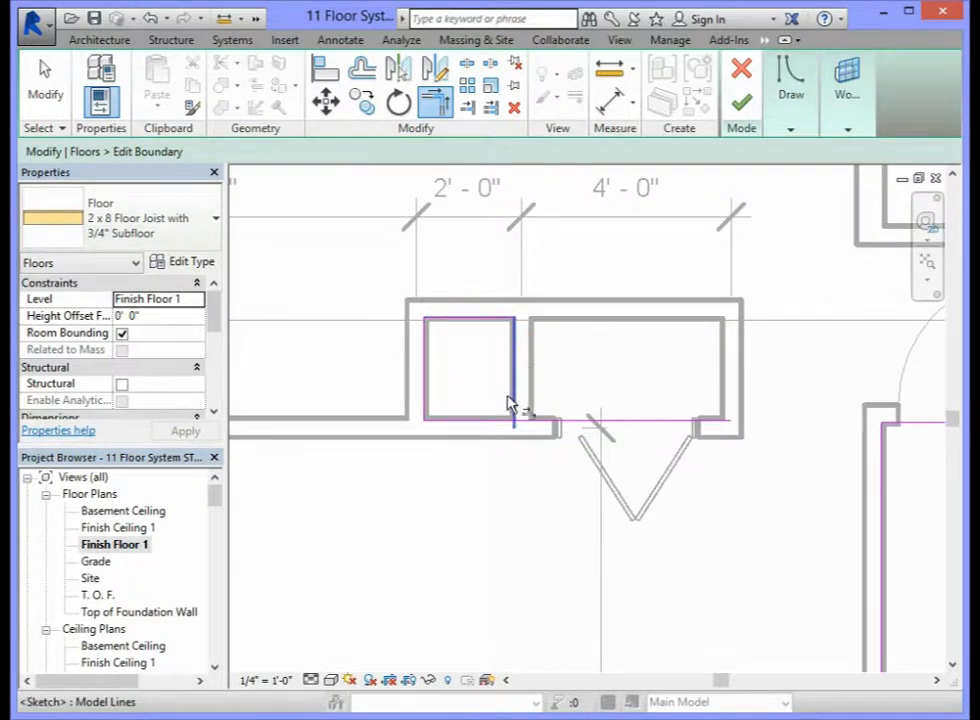
click(515, 373)
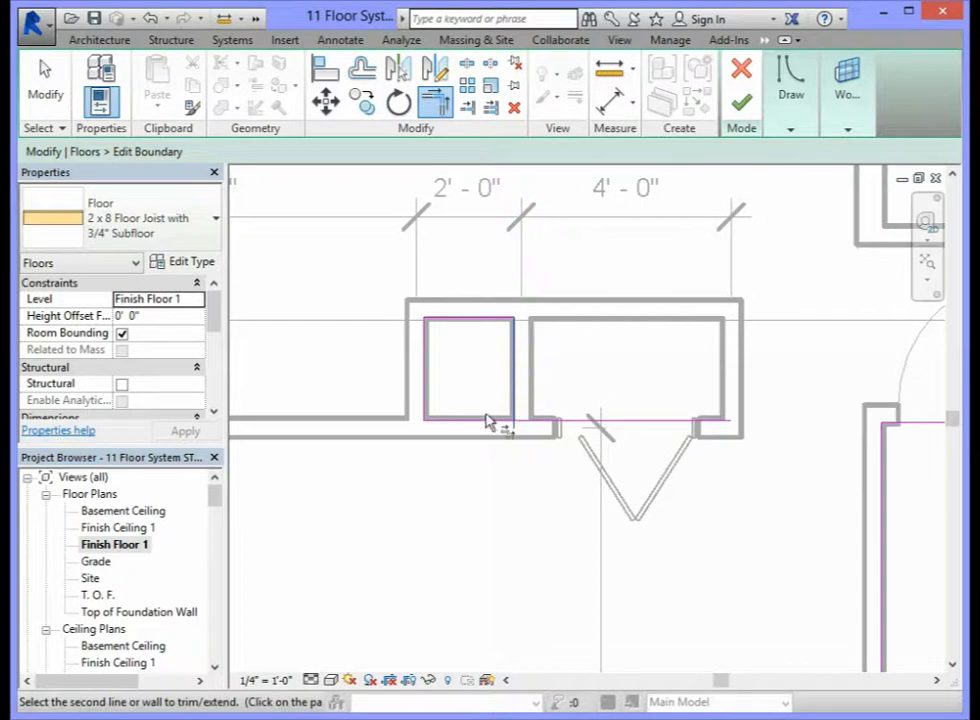
click(481, 421)
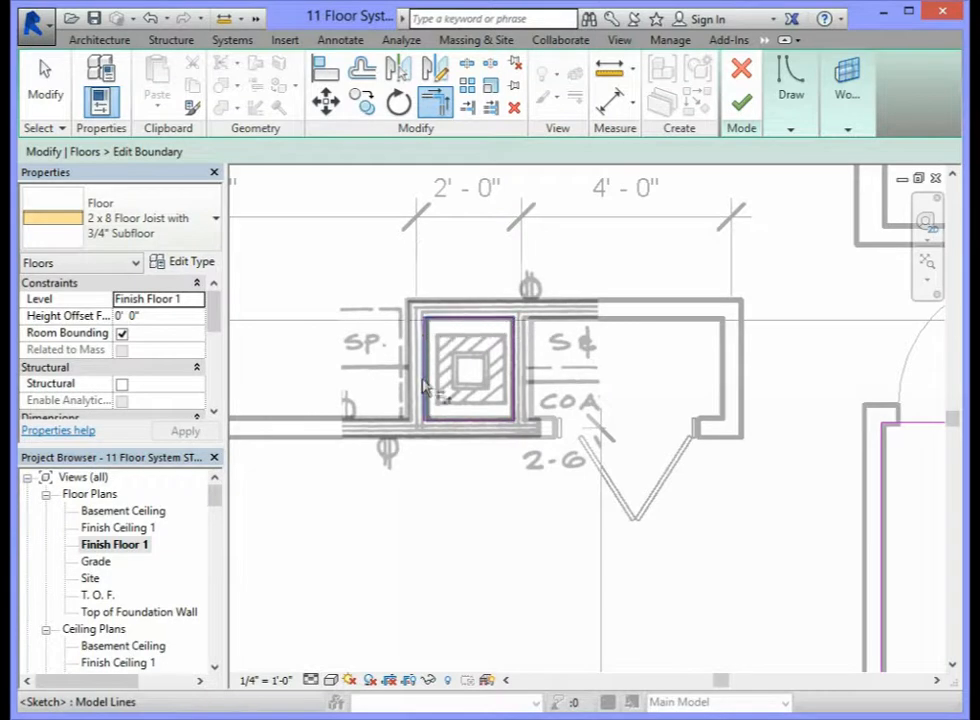
click(437, 320)
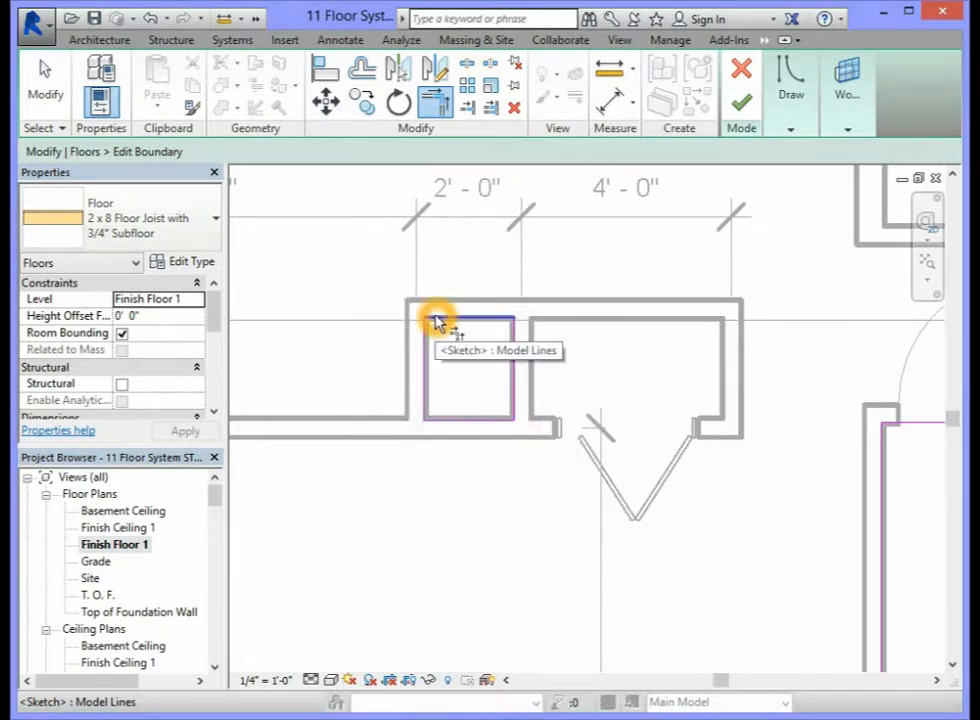
click(481, 381)
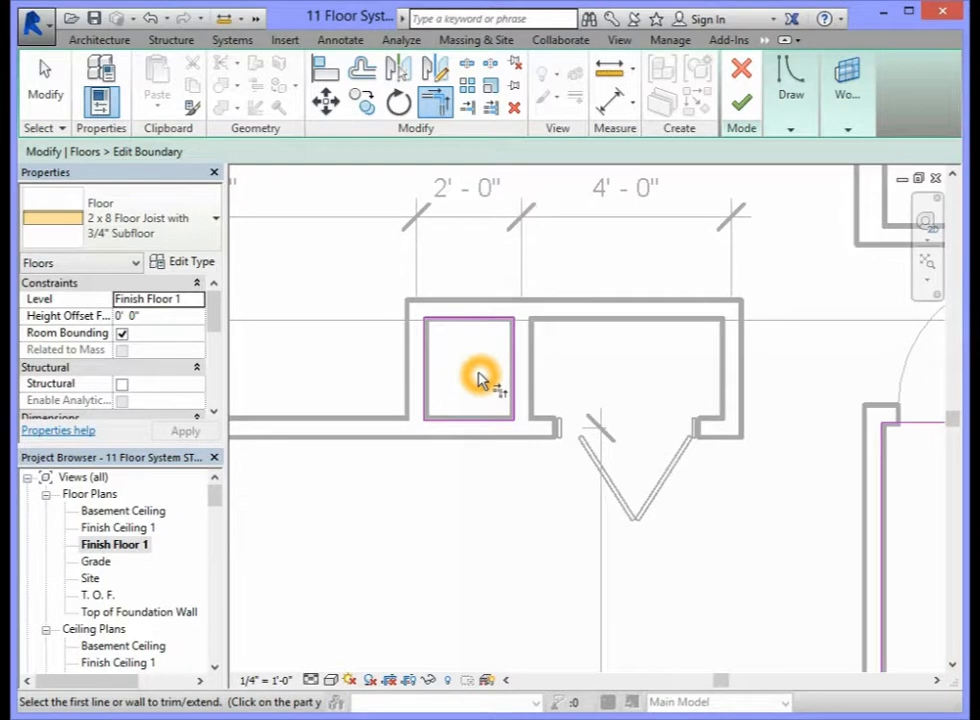
- Finish the floor boundary edit with both openings and decline attaching the walls to the floor's bottom
drag(727, 679, 783, 681)
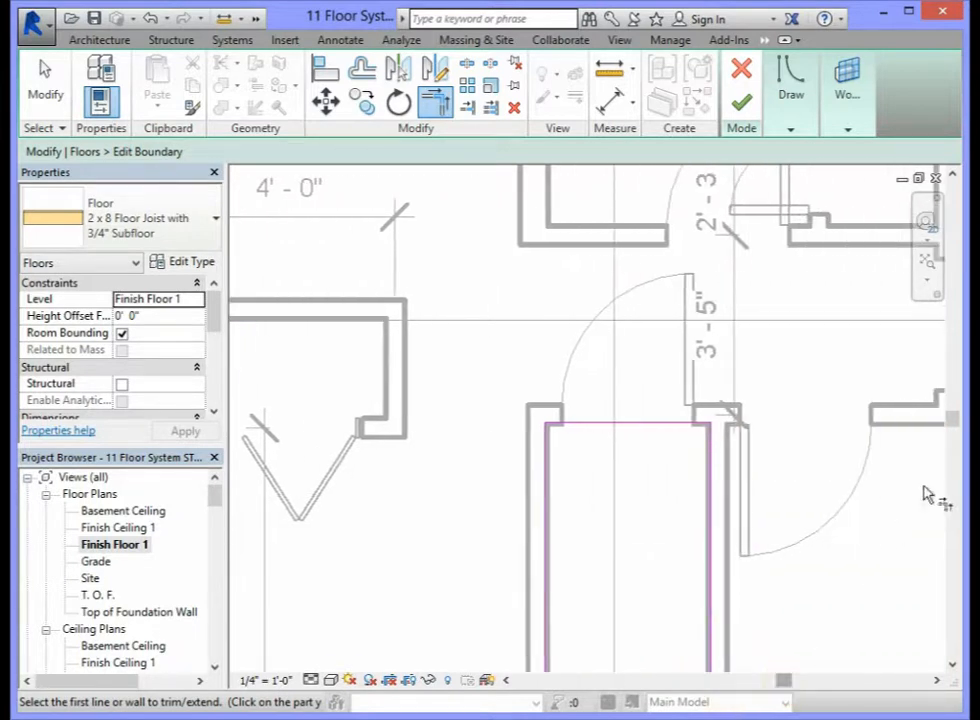
drag(955, 426, 955, 480)
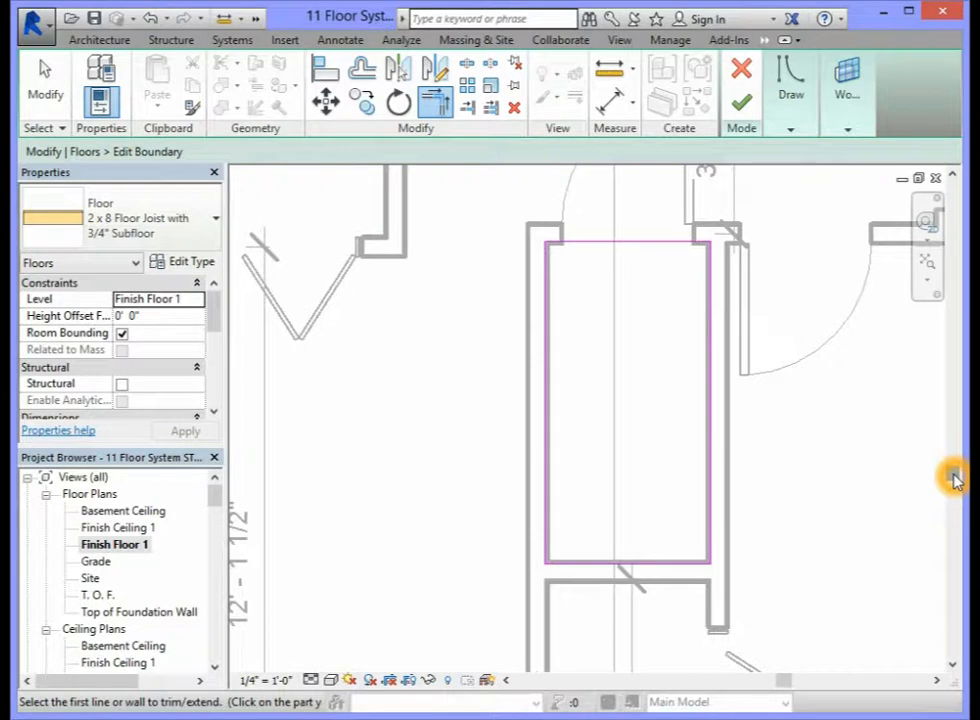
scroll(842, 422, up, 1)
scroll(842, 422, down, 1)
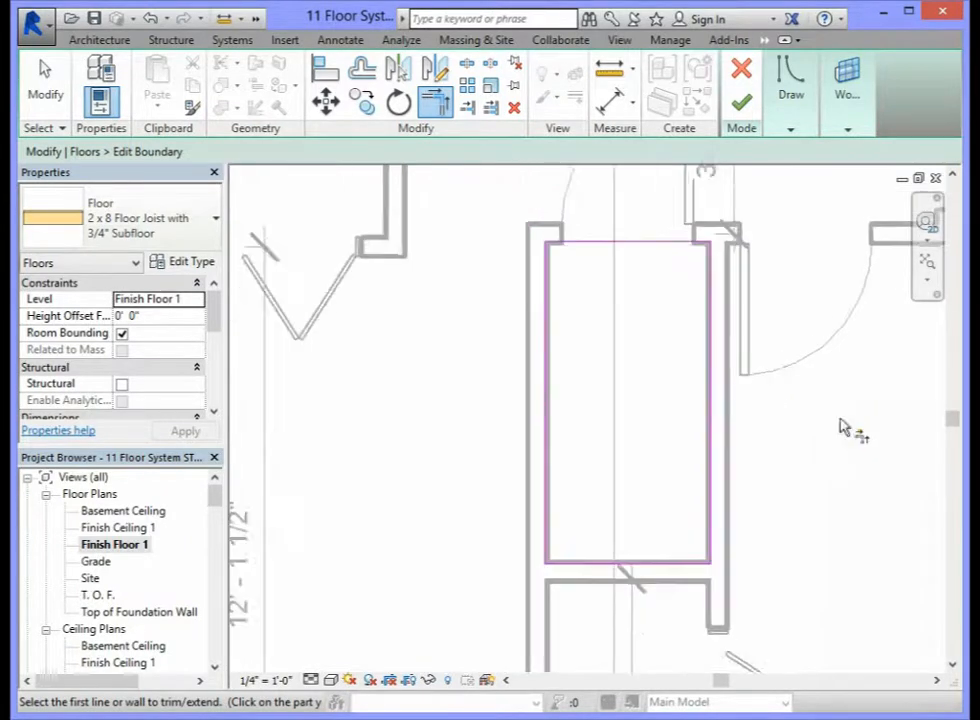
scroll(840, 425, down, 2)
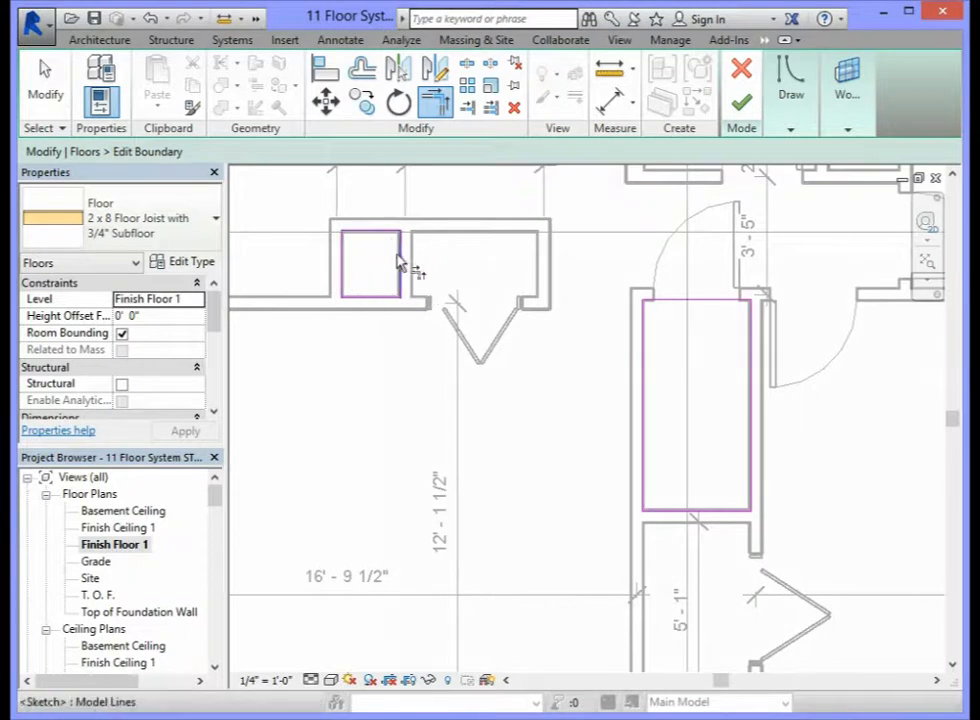
click(741, 105)
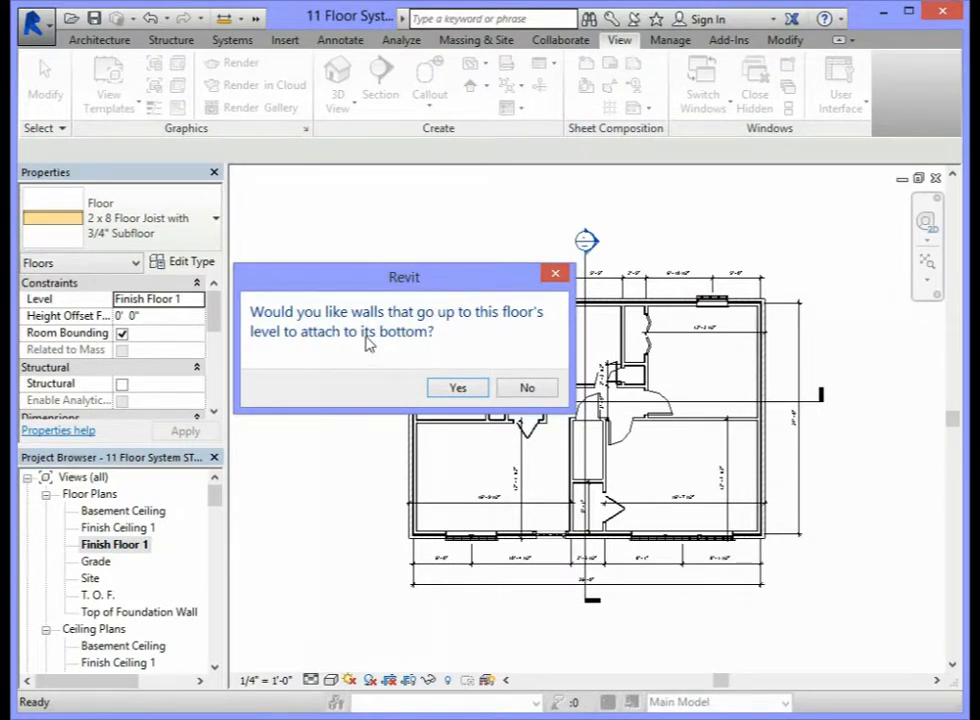
click(529, 391)
- Examine the selected floor in plan around the stairwell and chimney openings
scroll(533, 395, up, 5)
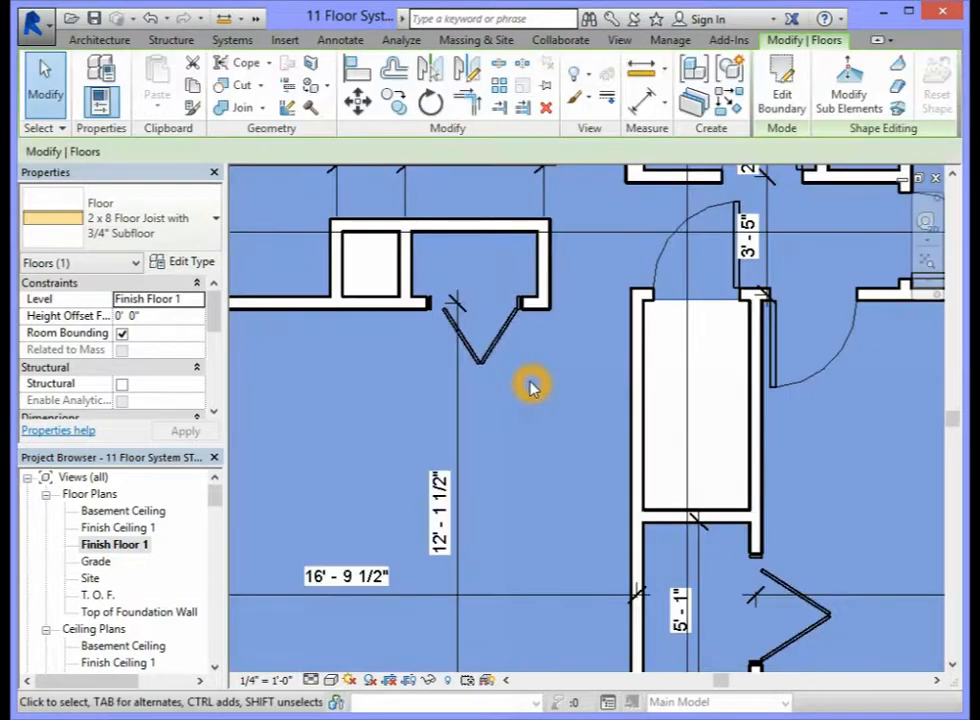
scroll(687, 360, down, 3)
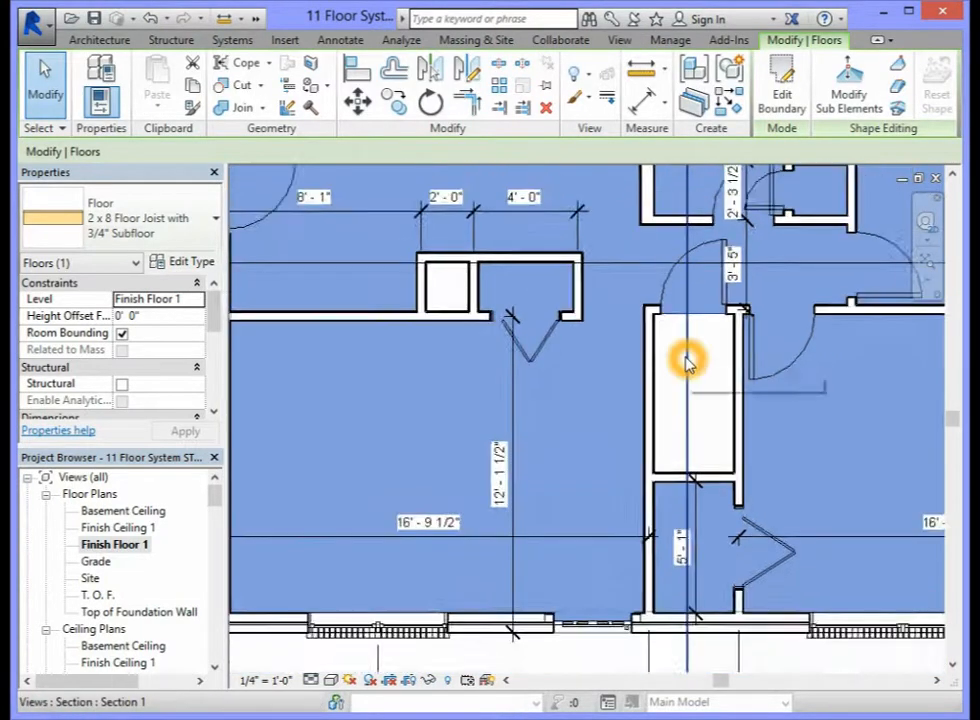
click(953, 174)
click(953, 174)
drag(718, 683, 745, 685)
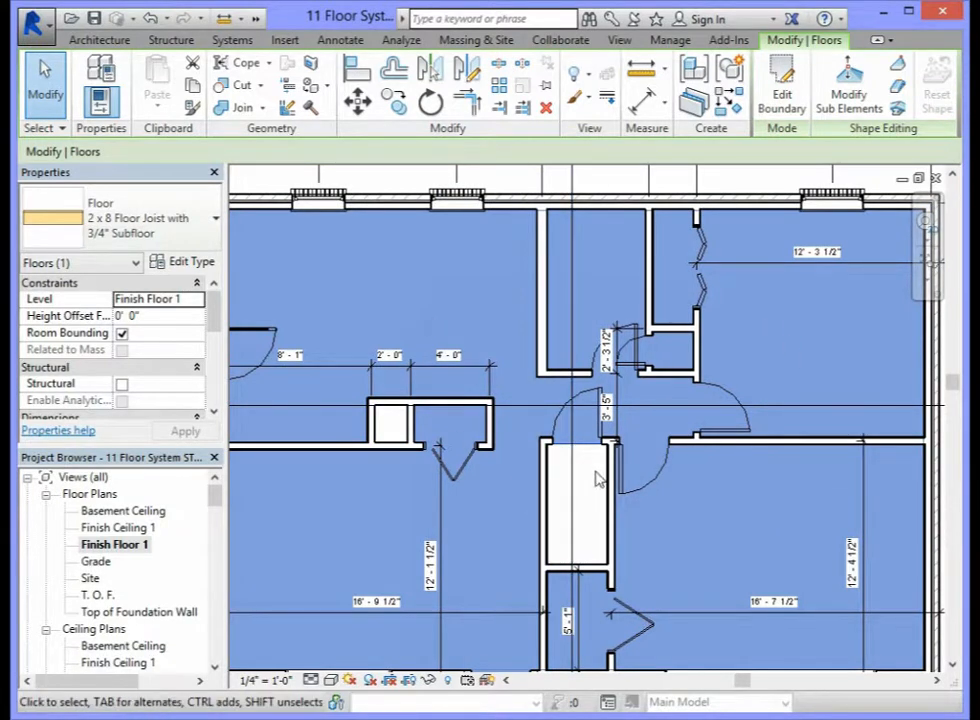
click(579, 502)
click(376, 406)
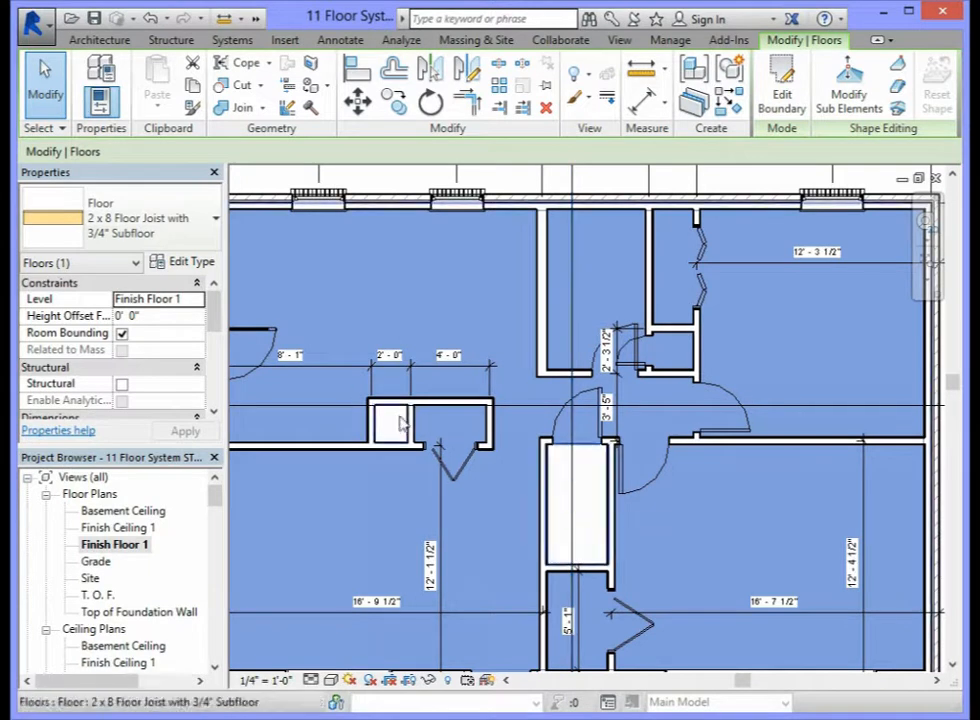
- Open the T. O. F. floor plan view
click(399, 427)
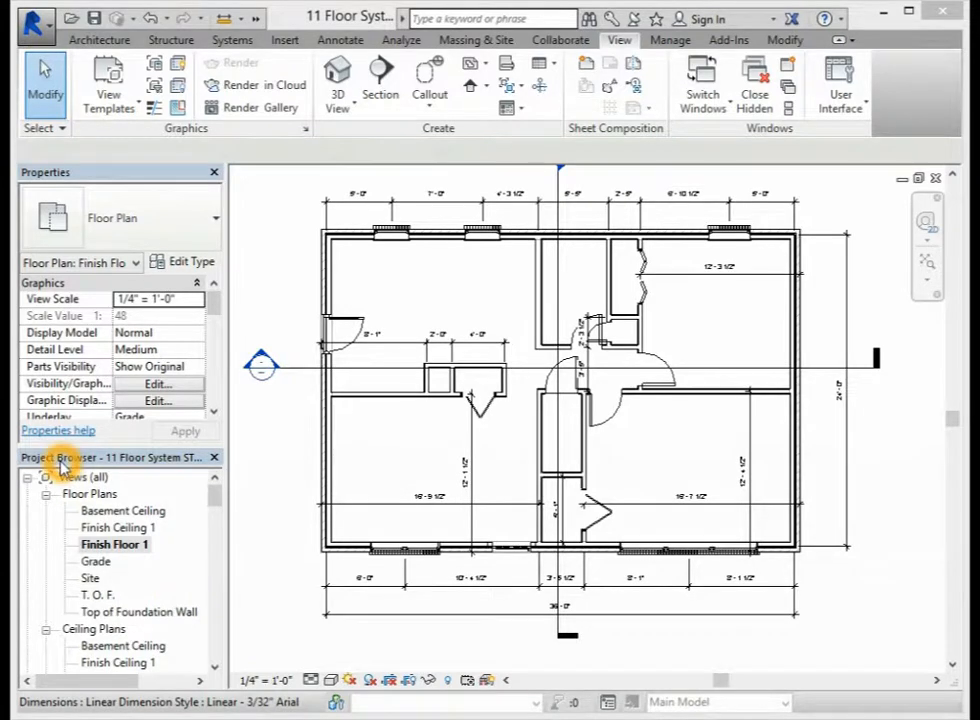
click(104, 496)
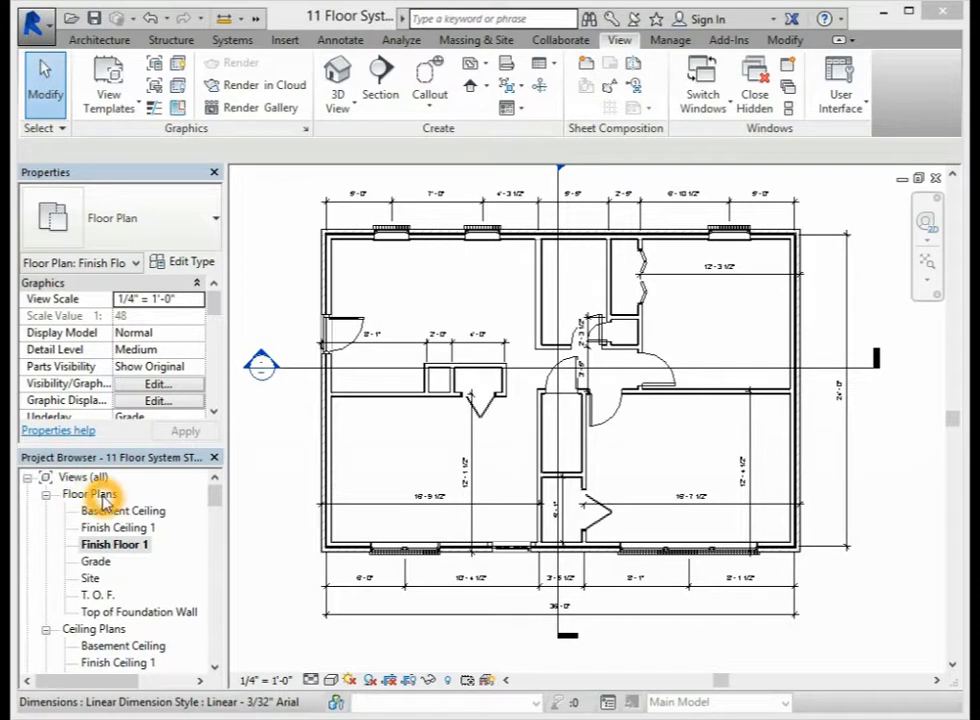
click(102, 595)
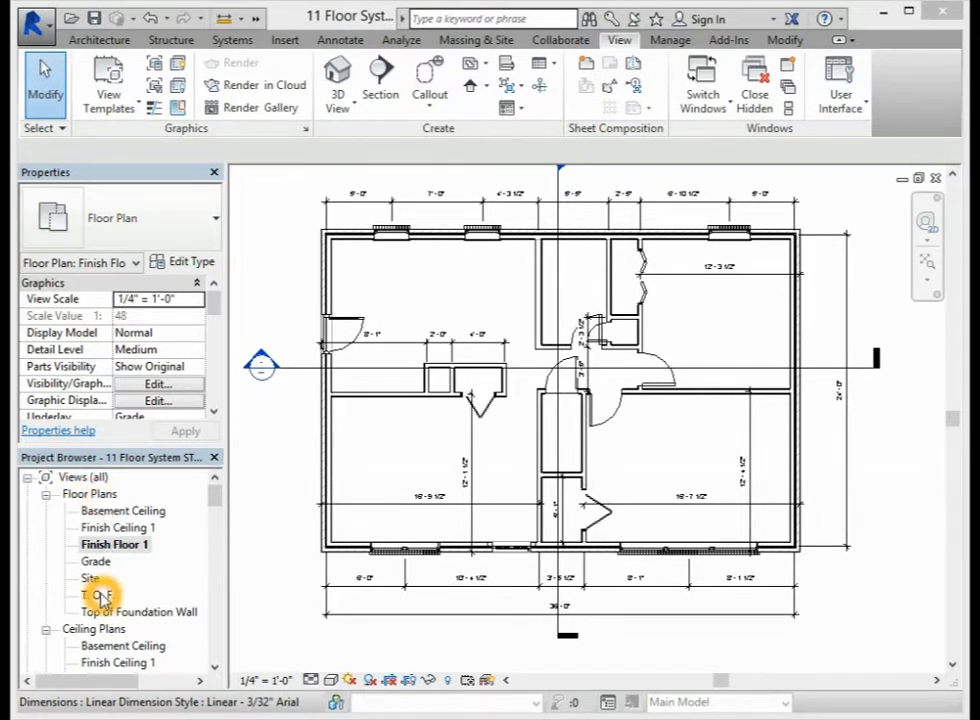
click(95, 594)
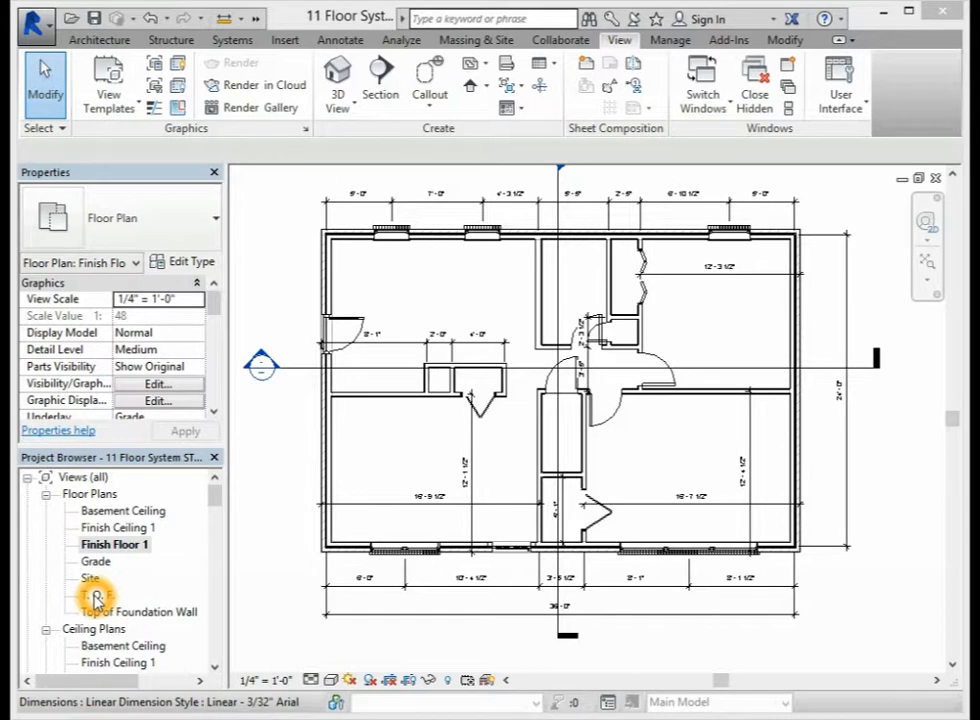
double_click(96, 597)
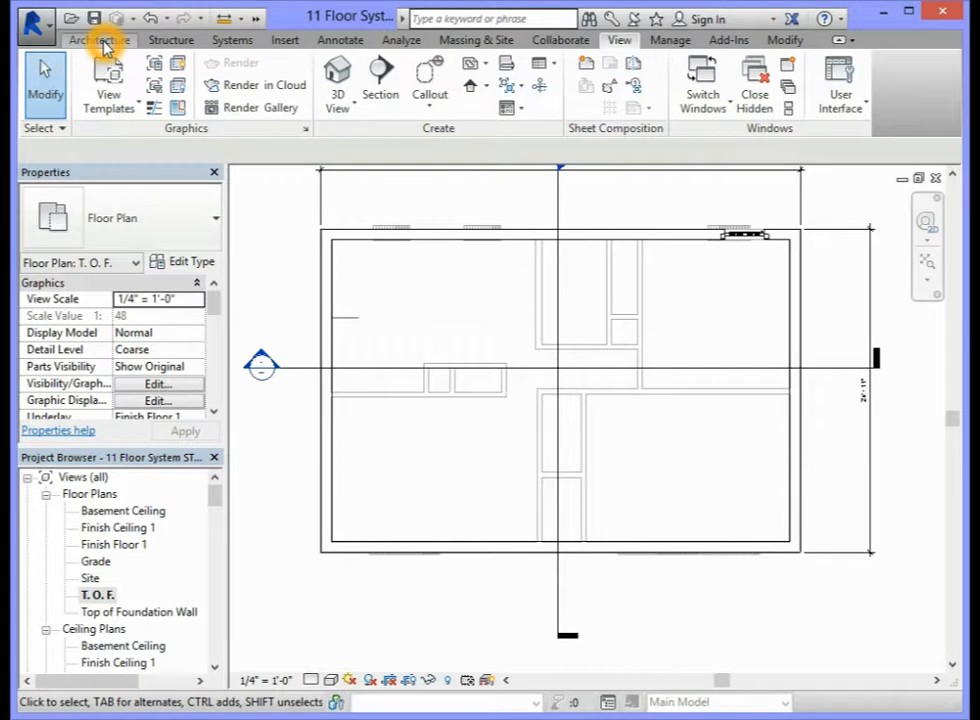
- Start a structural floor and duplicate the Generic - 12" floor type as 4" Concrete Slab Floor
click(171, 40)
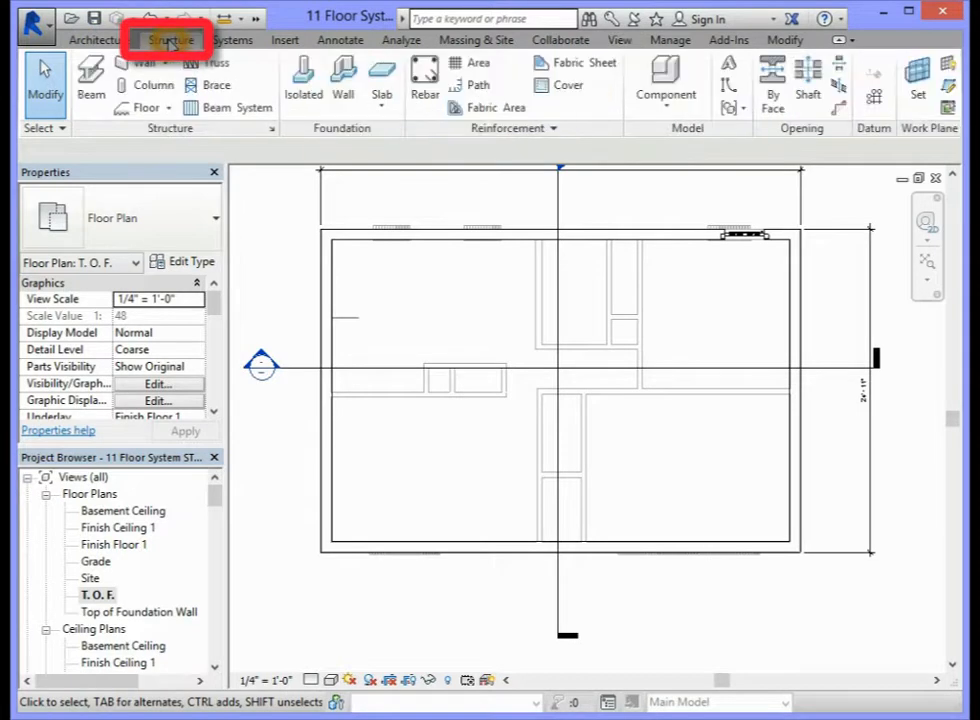
click(146, 110)
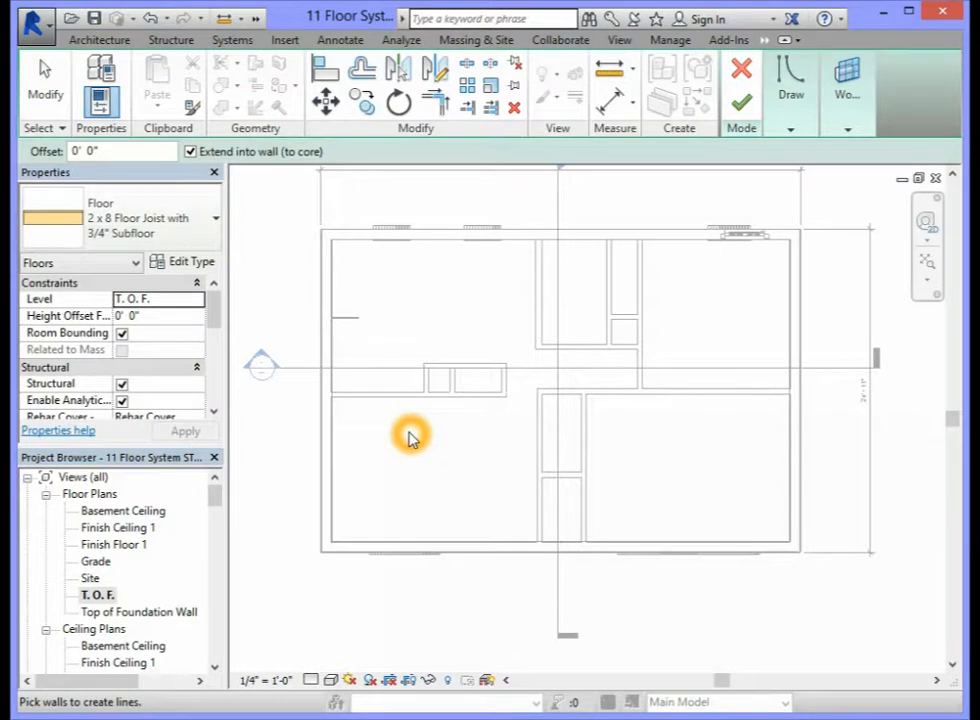
click(213, 222)
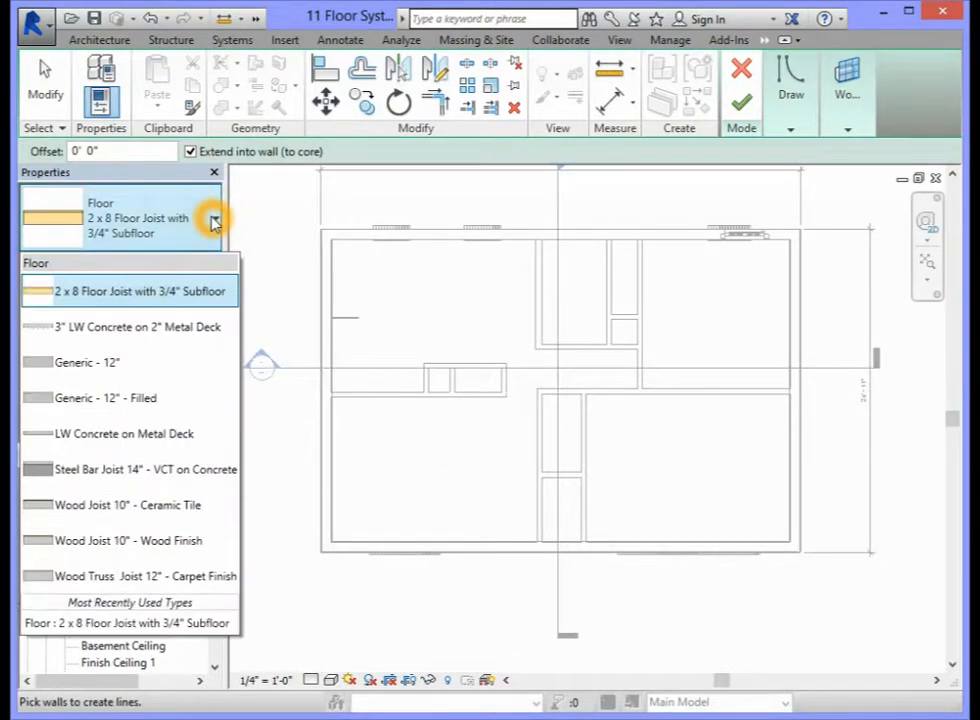
click(112, 368)
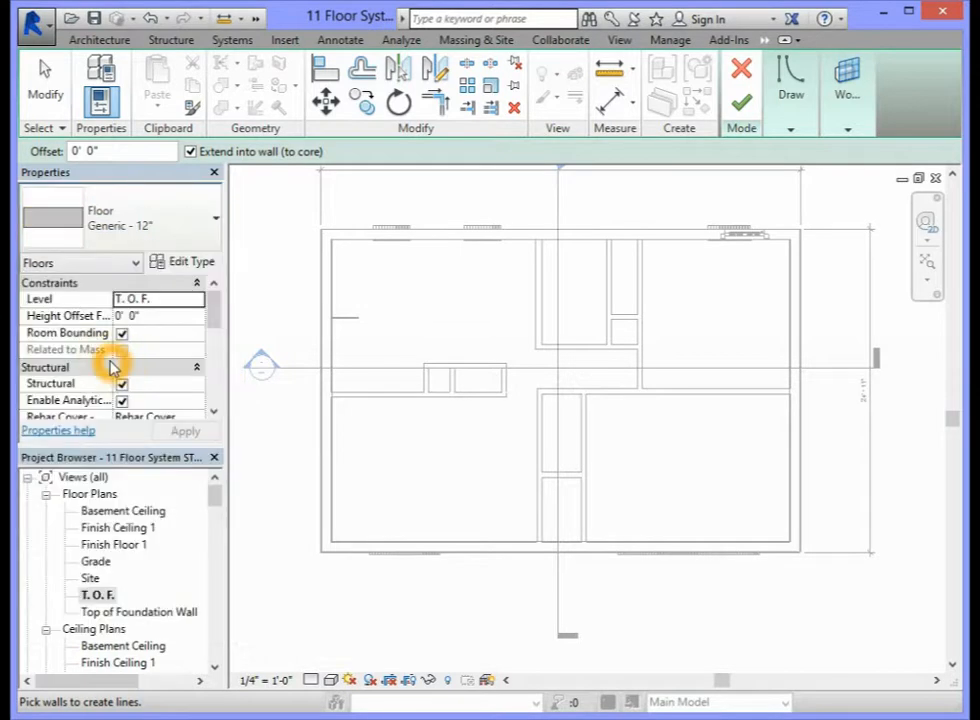
click(193, 265)
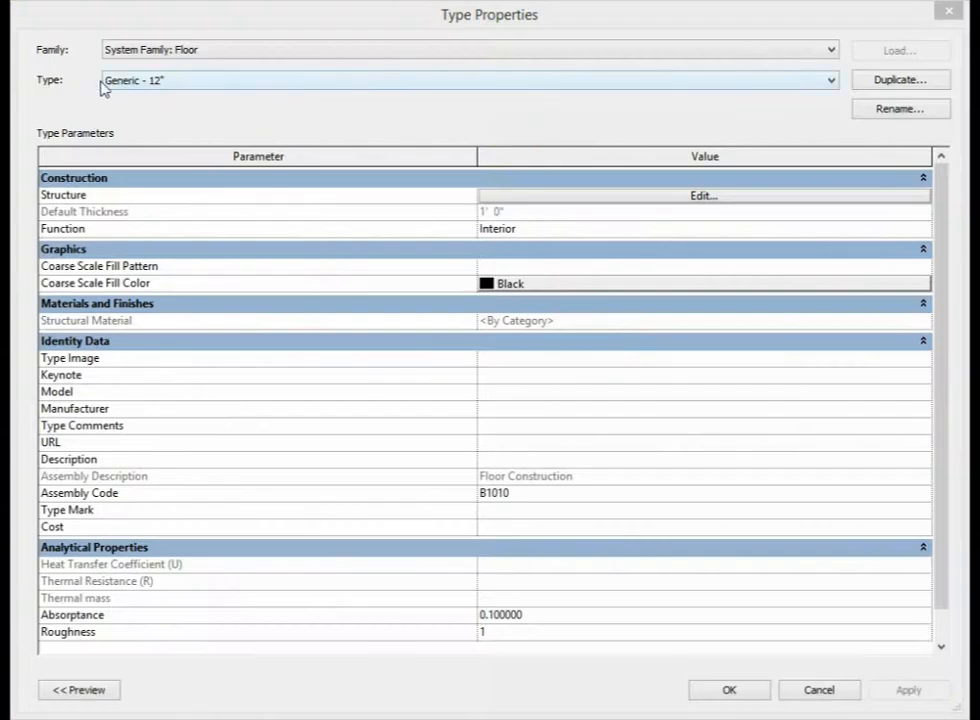
click(101, 87)
click(889, 85)
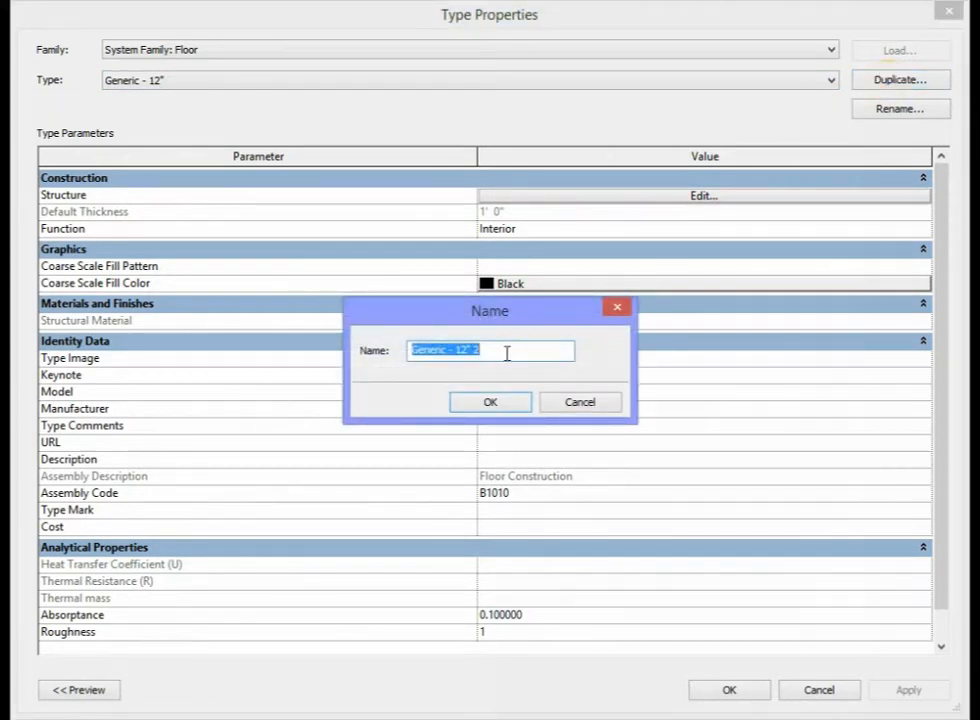
click(507, 353)
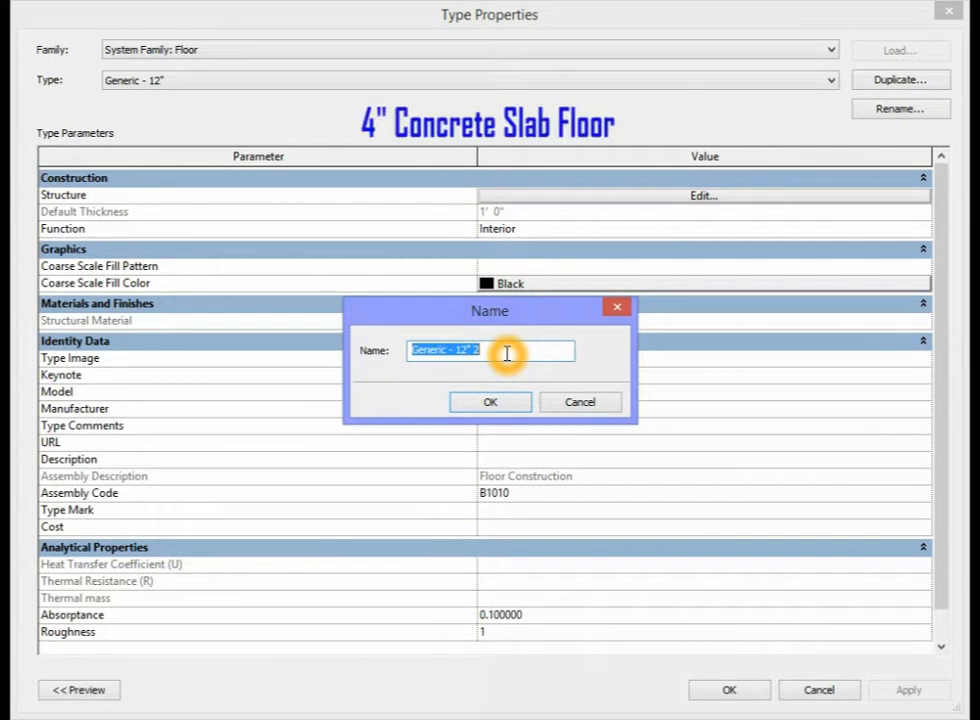
text(4" Concrete Slab Floor)
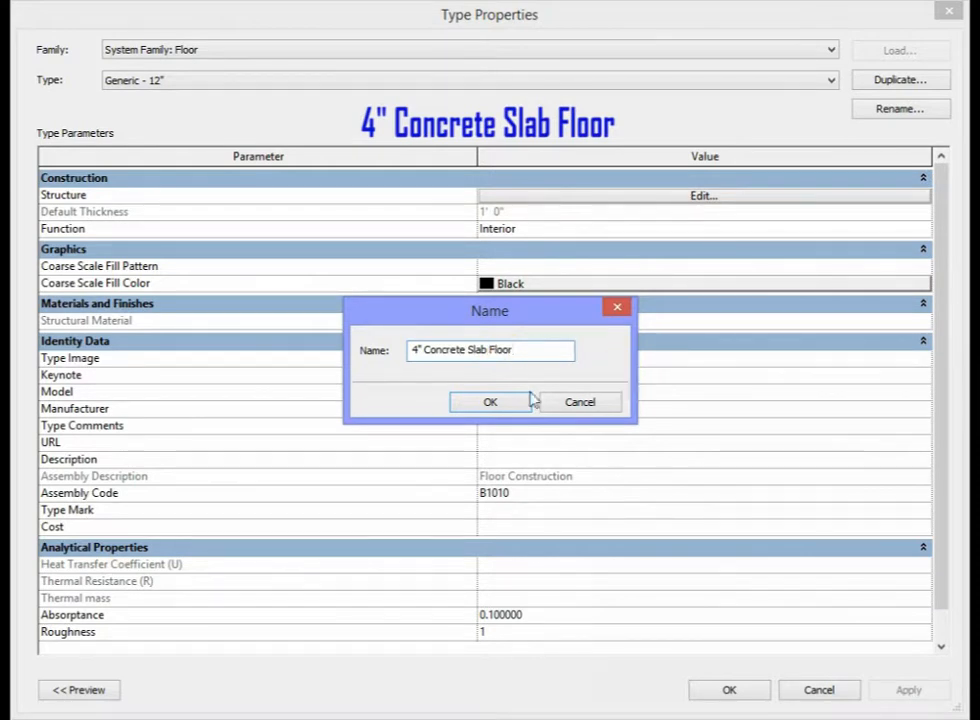
click(507, 403)
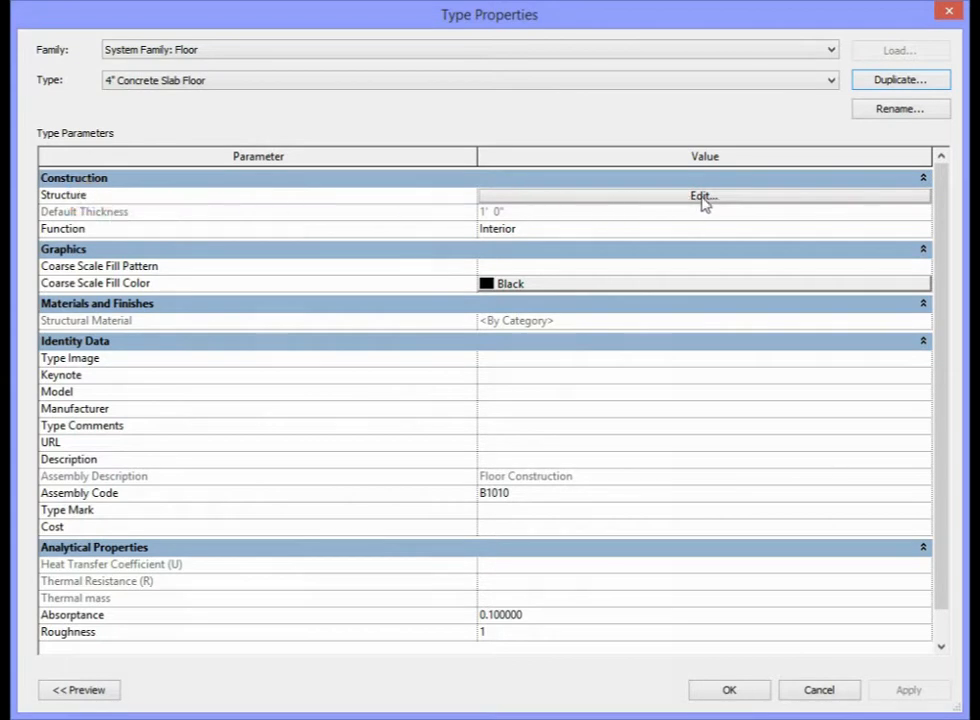
- Assign the Concrete - Cast-in-Place Concrete material to the Structure [1] layer of the slab floor type
click(703, 198)
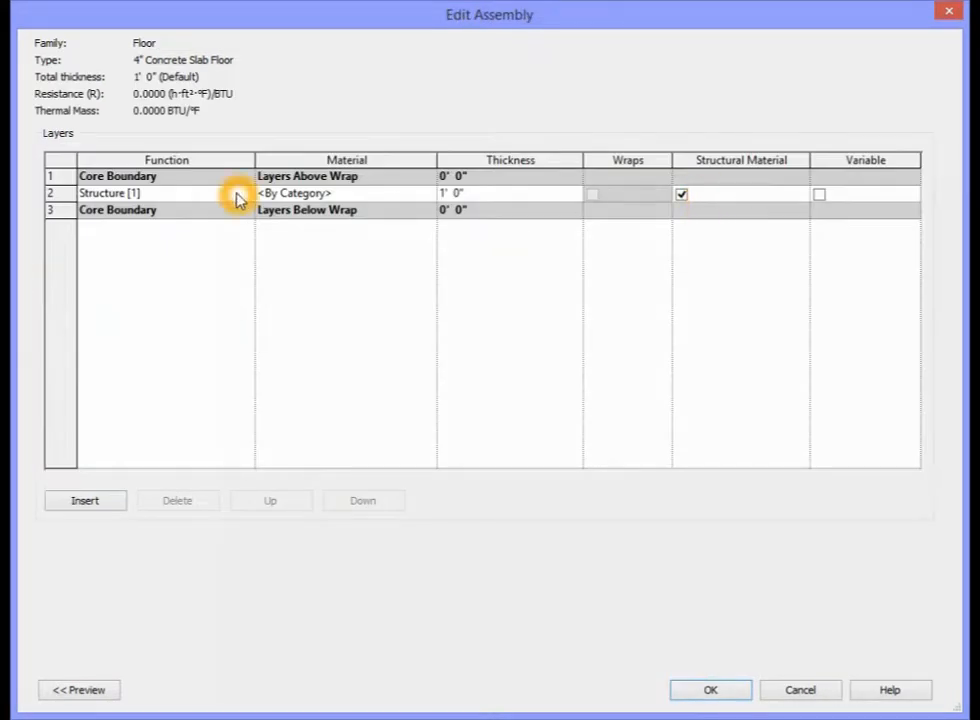
click(427, 195)
click(427, 193)
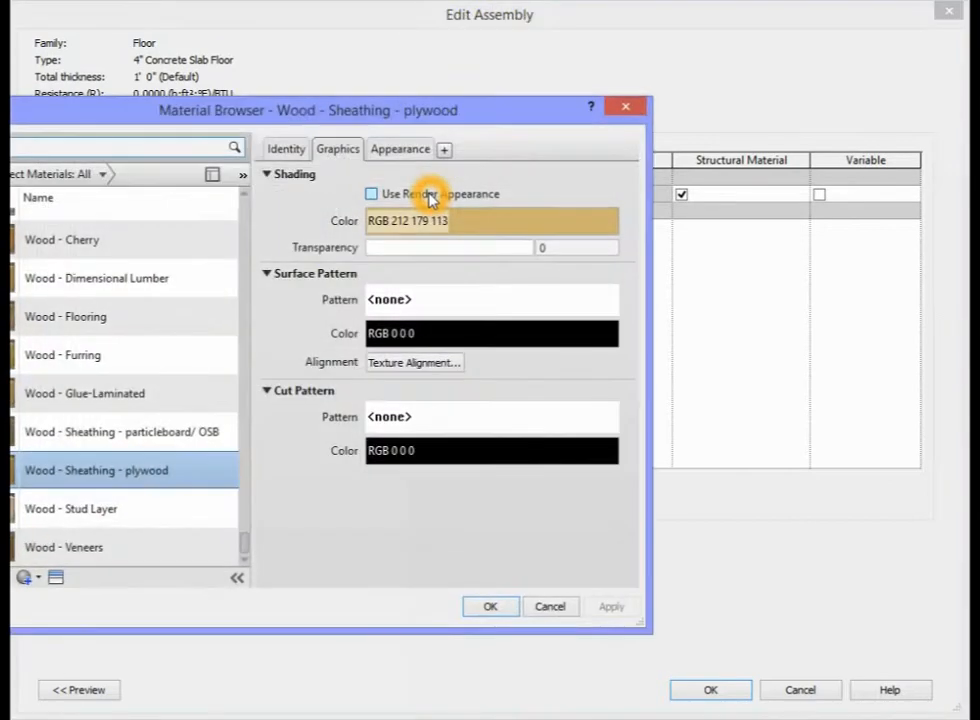
click(103, 175)
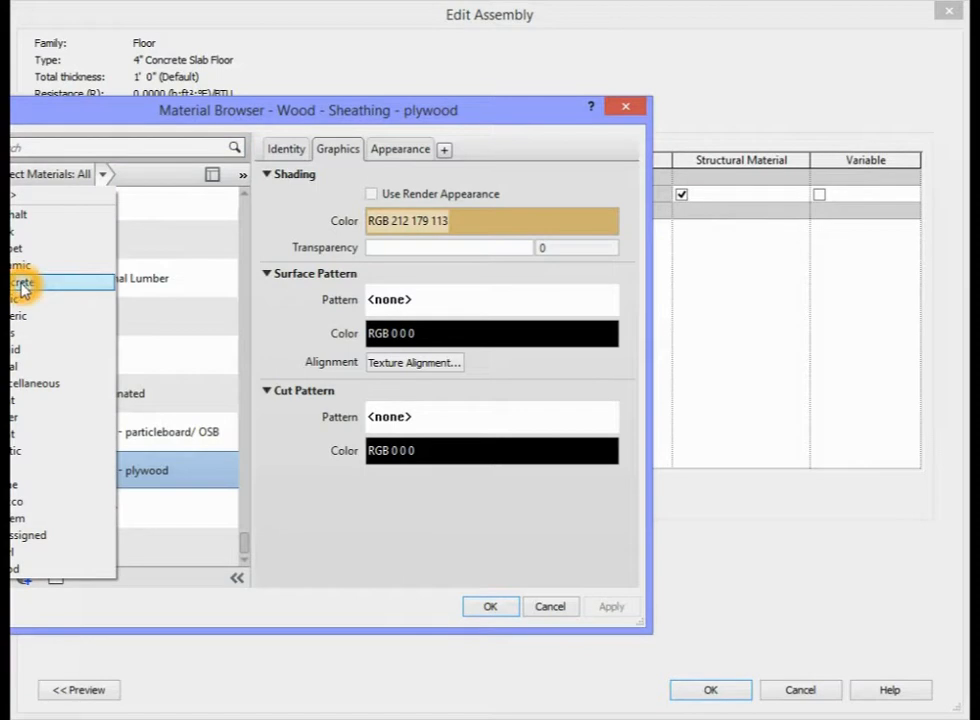
click(22, 288)
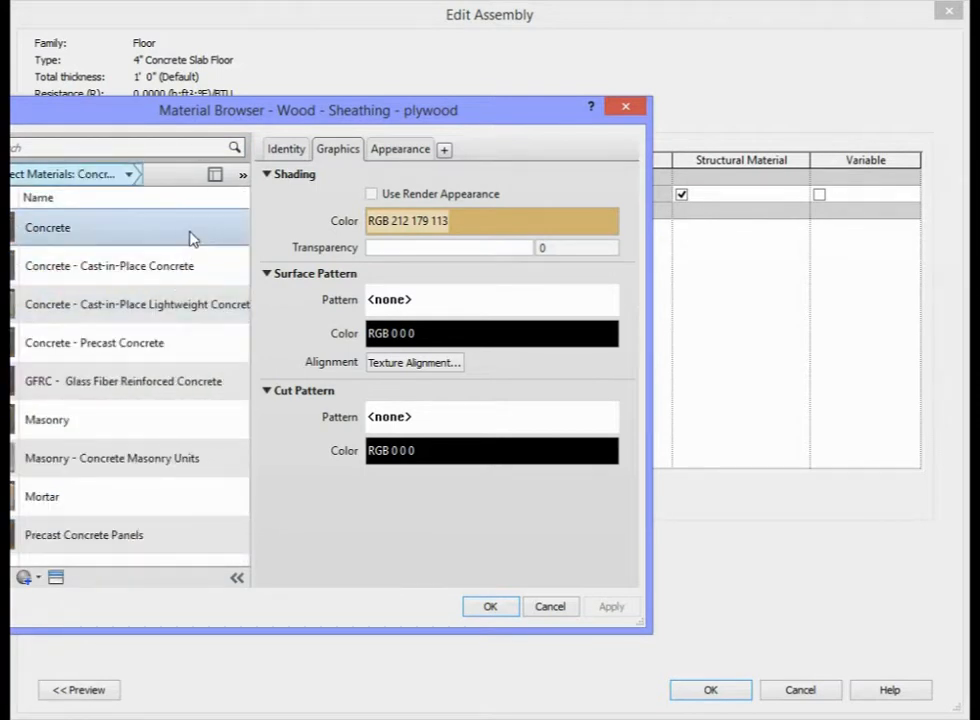
click(175, 267)
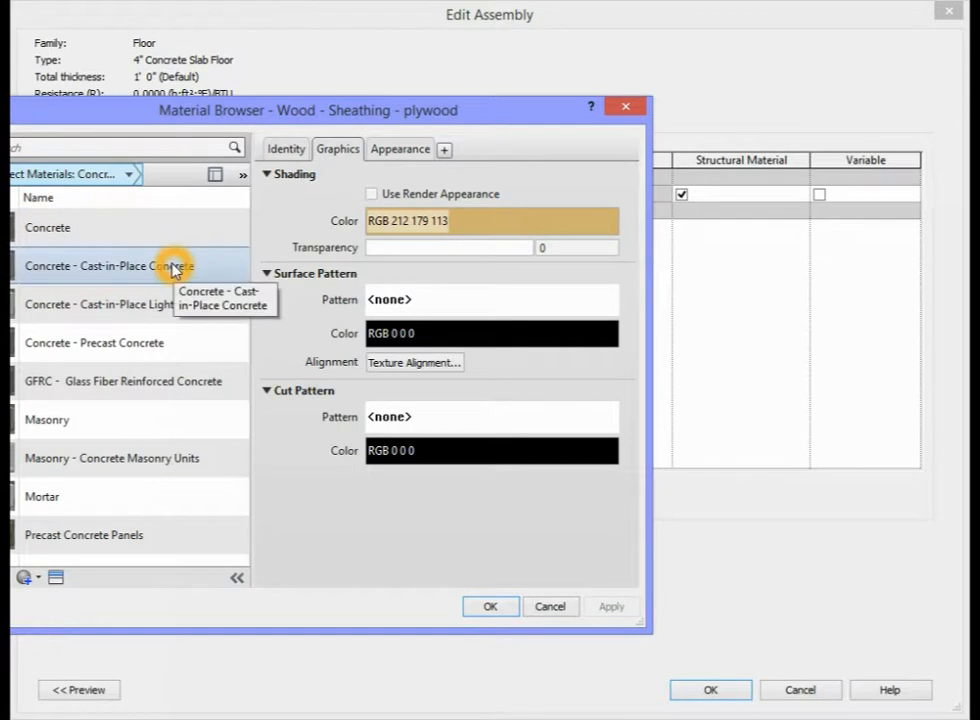
click(160, 270)
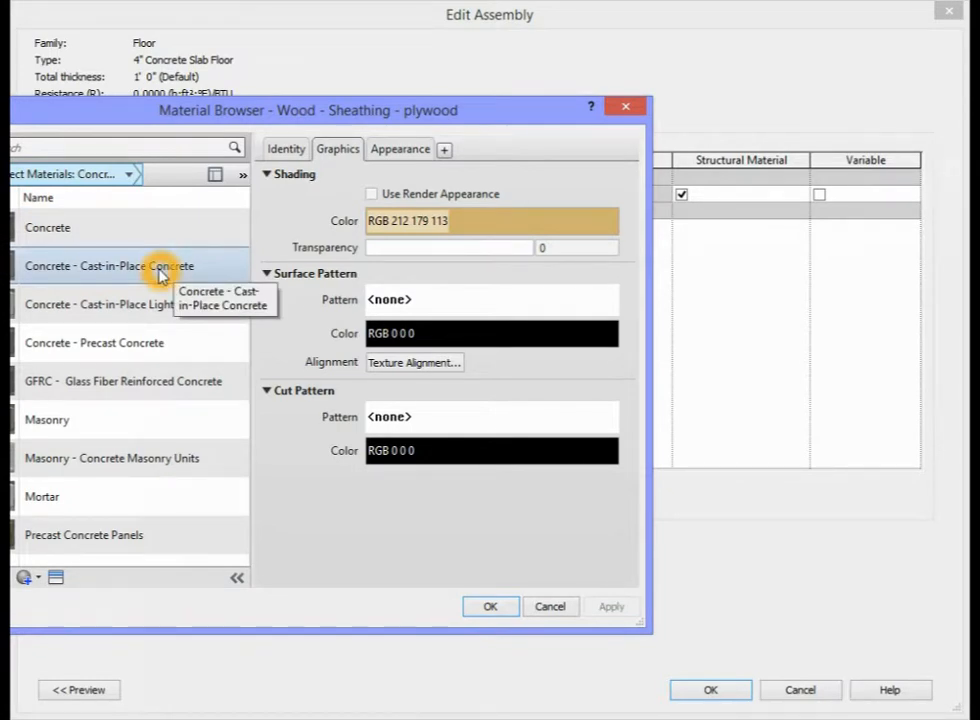
click(160, 270)
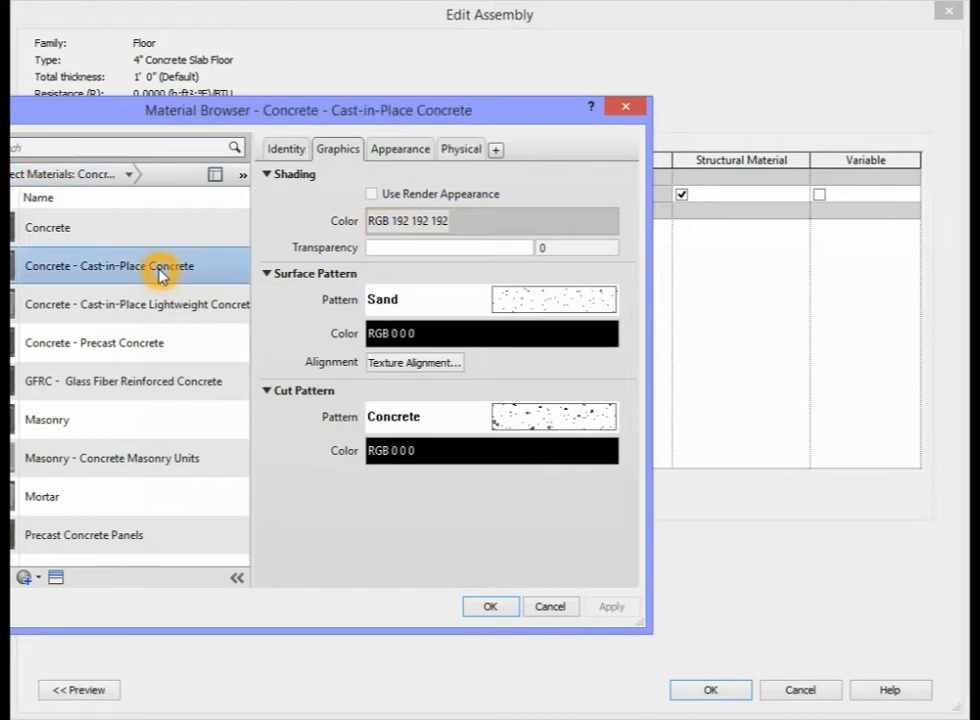
click(490, 607)
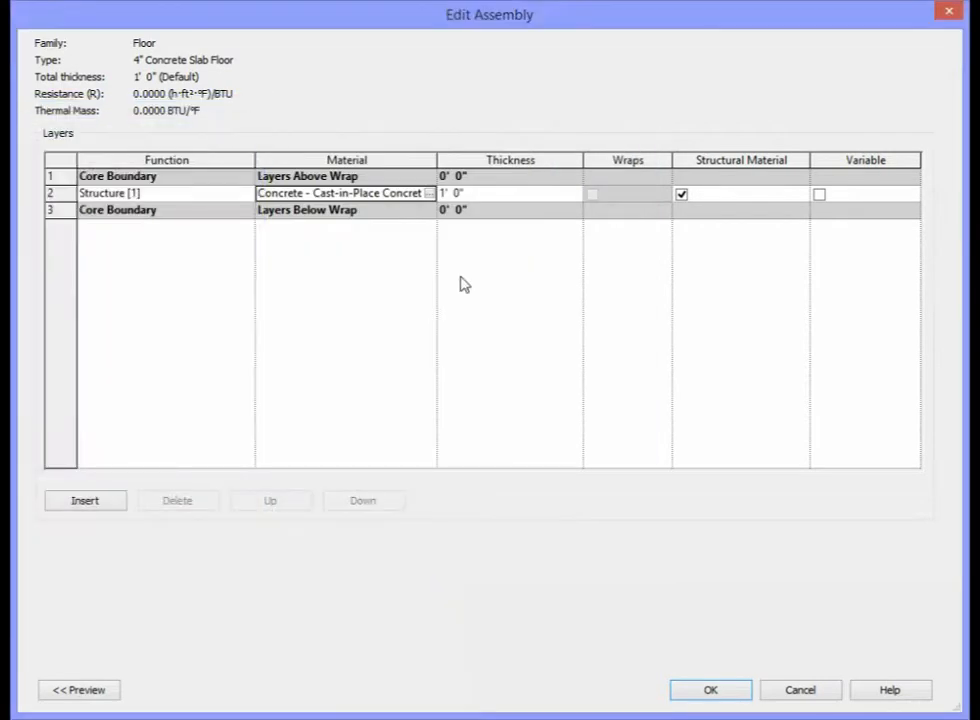
- Set the slab's structure layer thickness to 4" and accept the assembly and type properties
double_click(468, 193)
drag(468, 193, 422, 195)
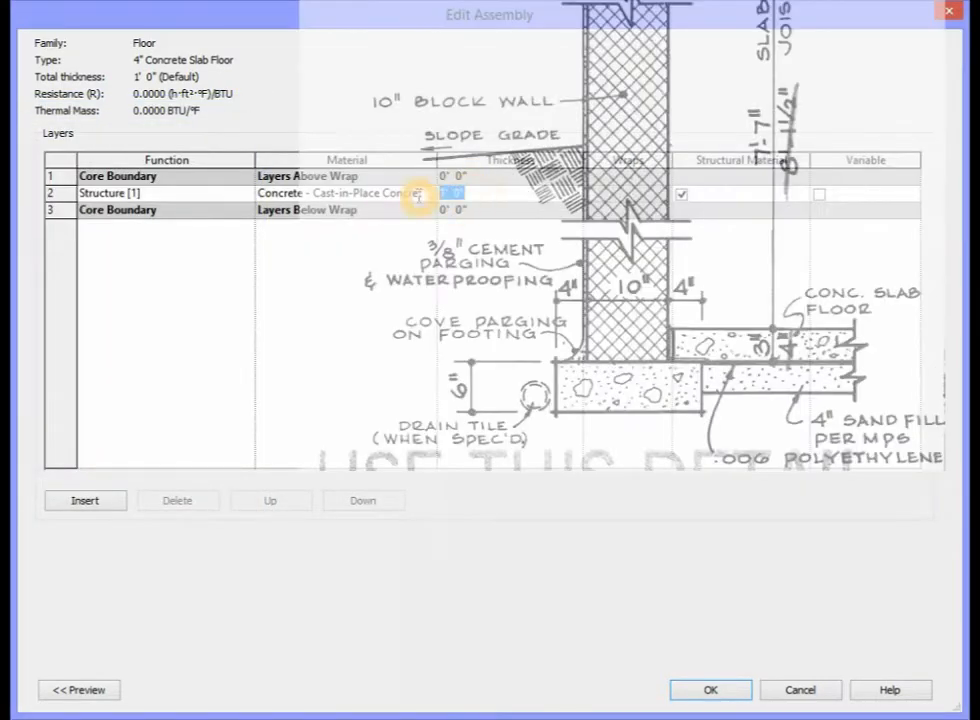
text(4")
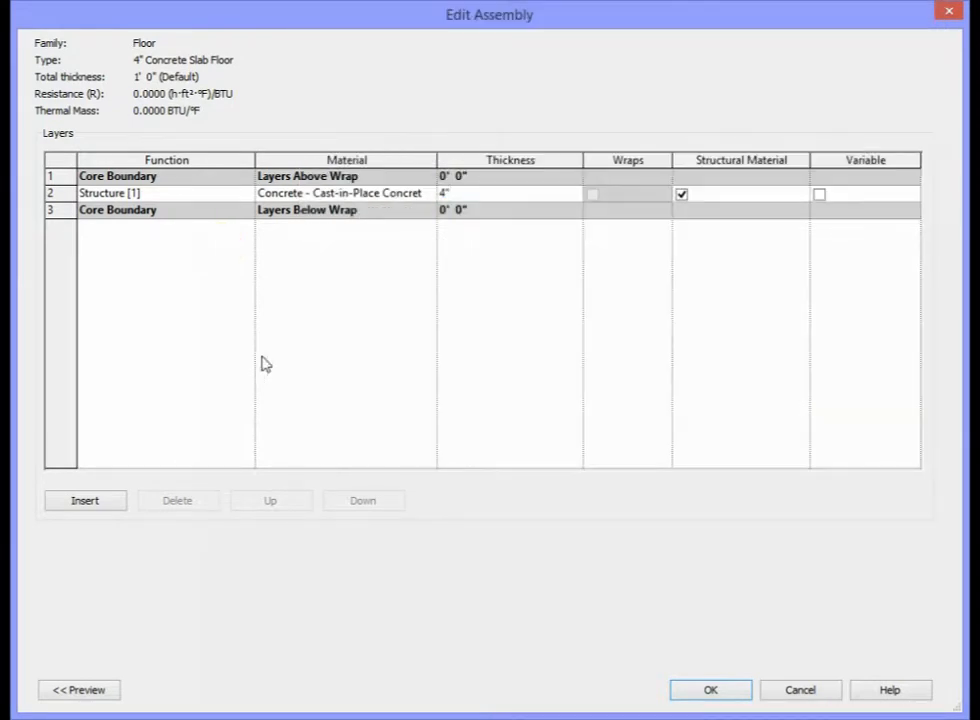
key(Tab)
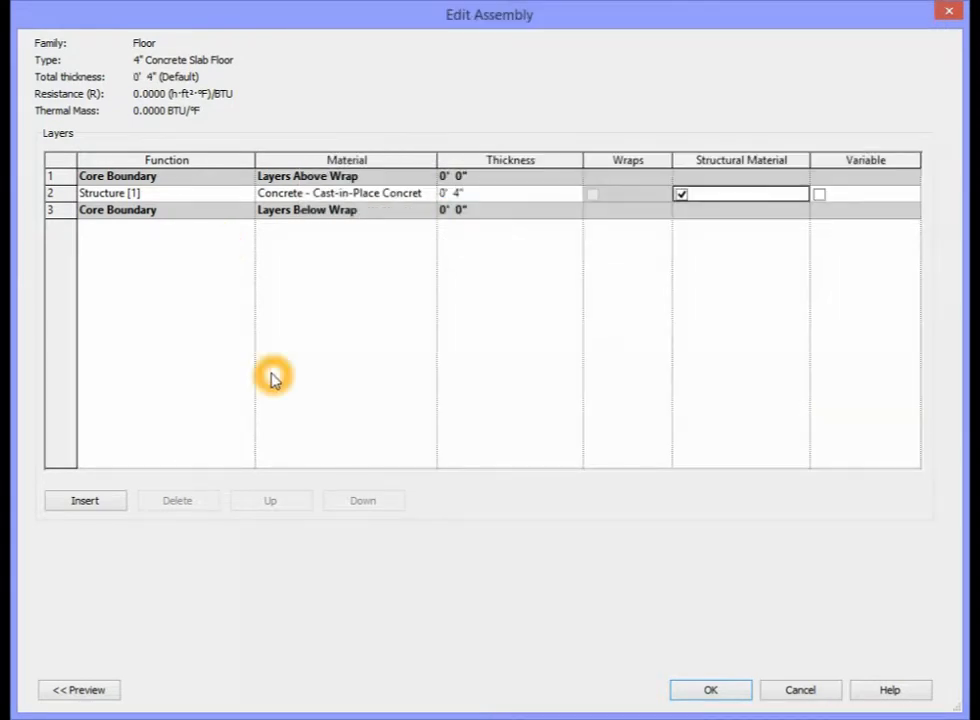
click(713, 690)
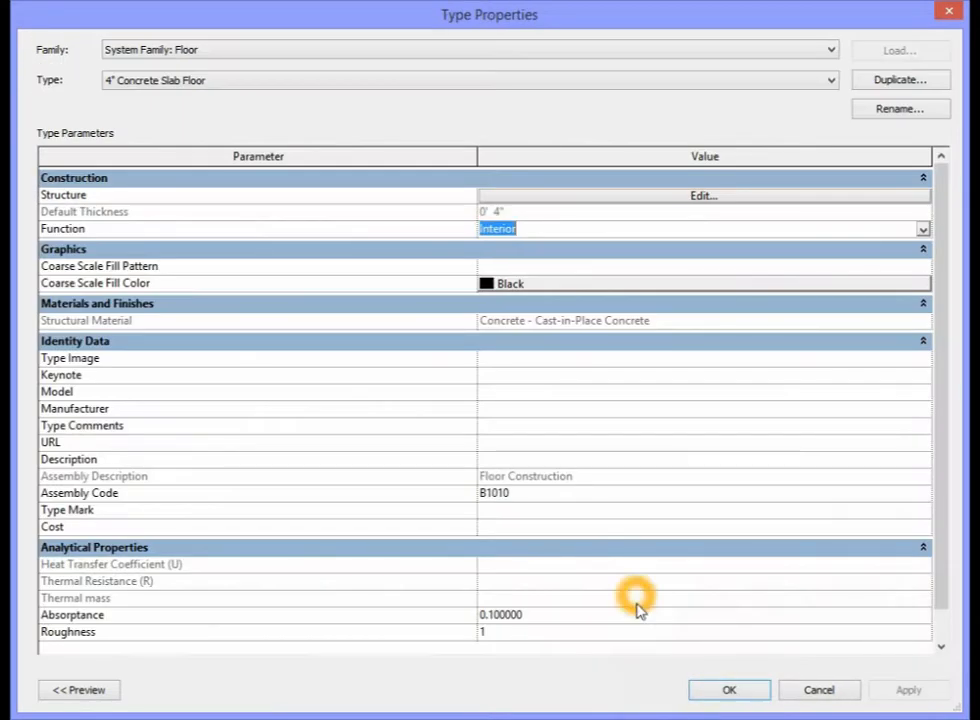
click(729, 692)
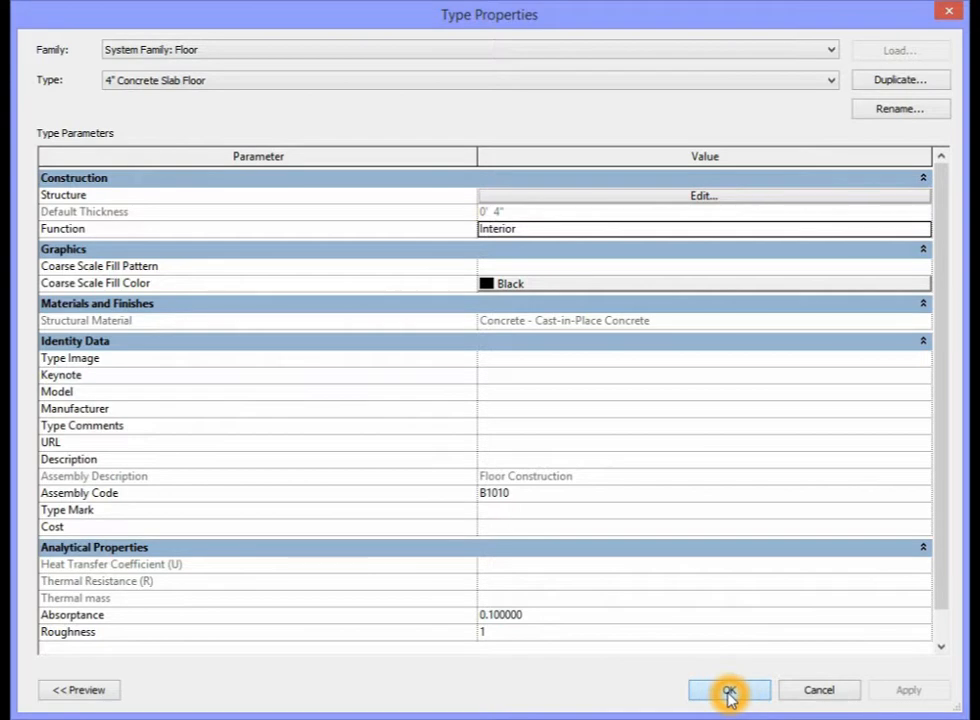
click(729, 692)
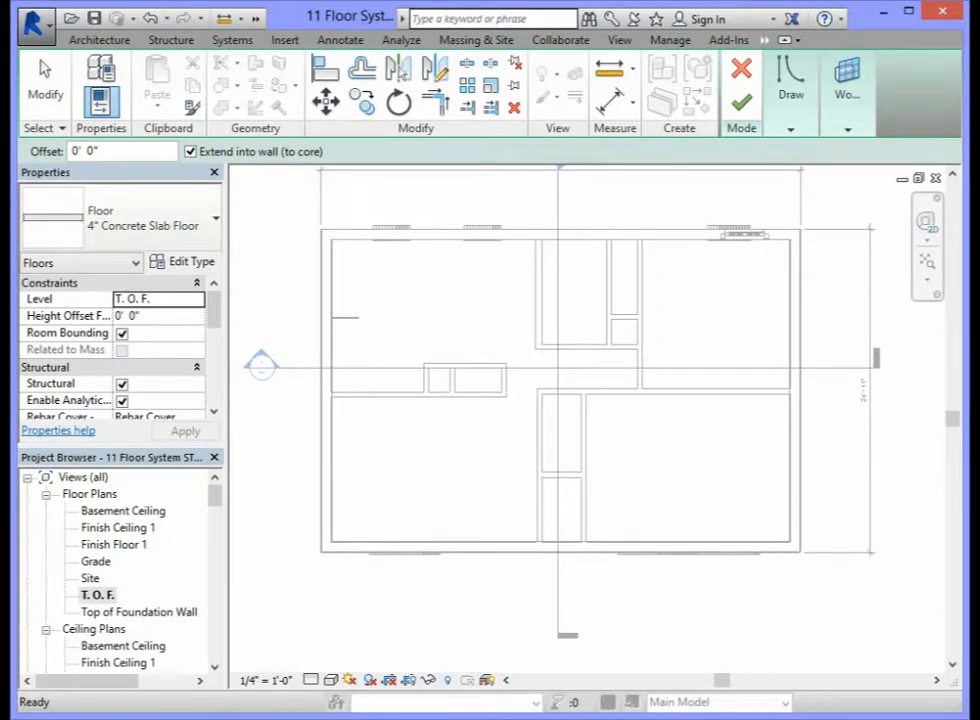
- Create the slab's four boundary lines by picking the inside edges of the foundation walls with Pick Lines
click(791, 131)
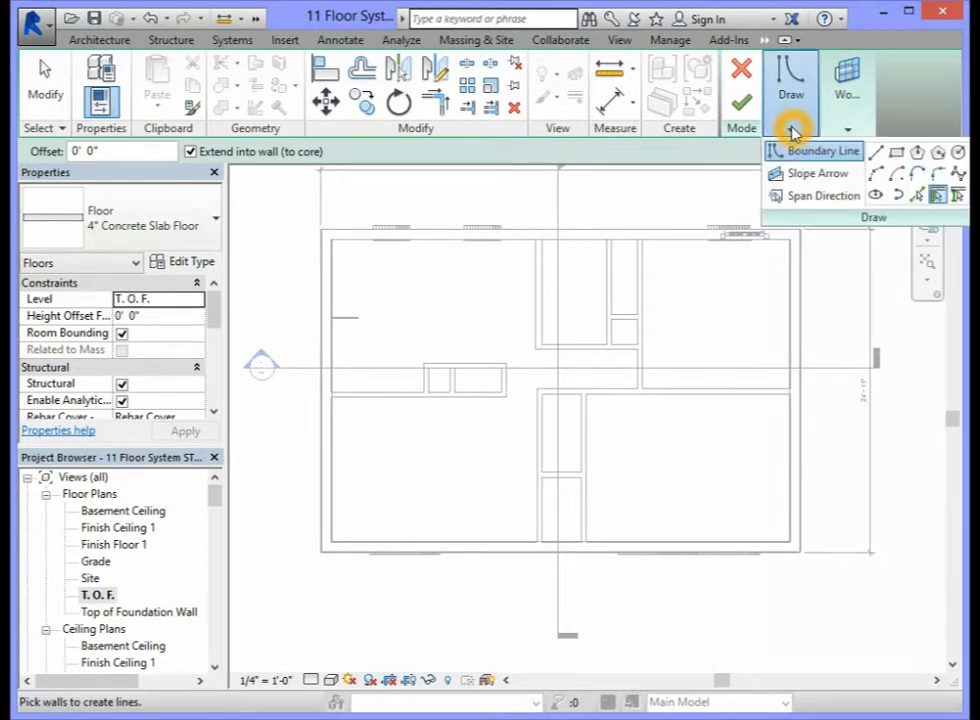
click(917, 197)
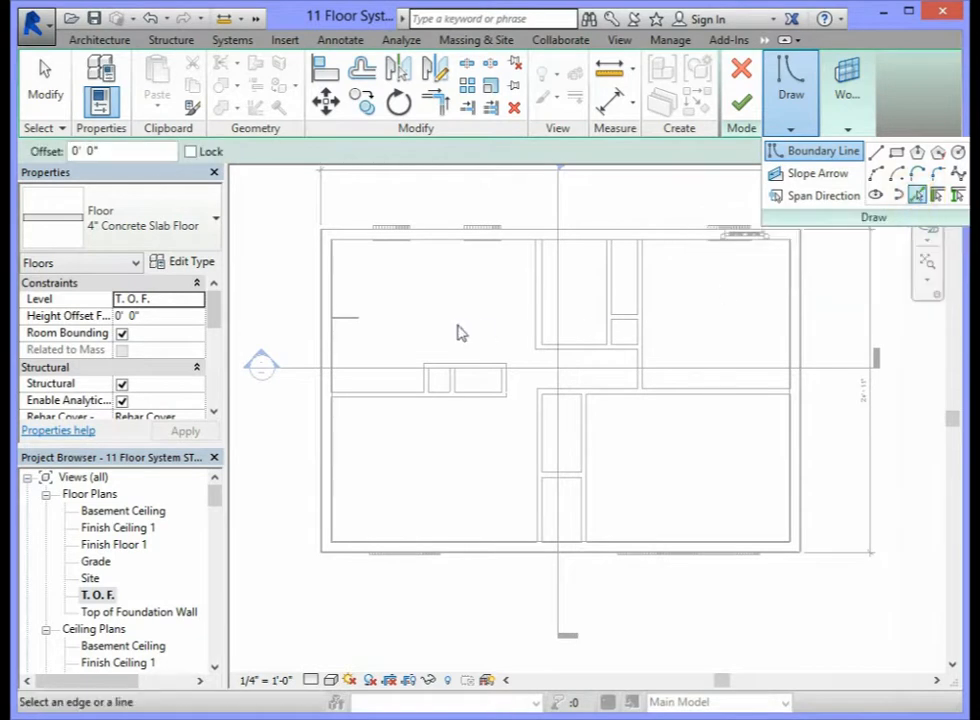
click(333, 347)
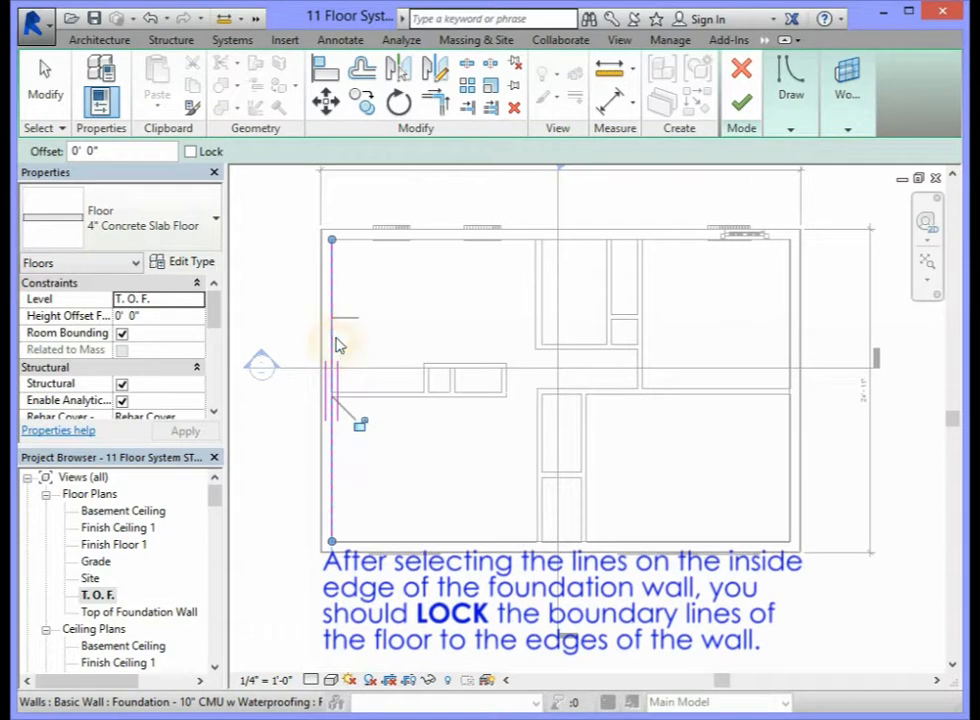
click(432, 244)
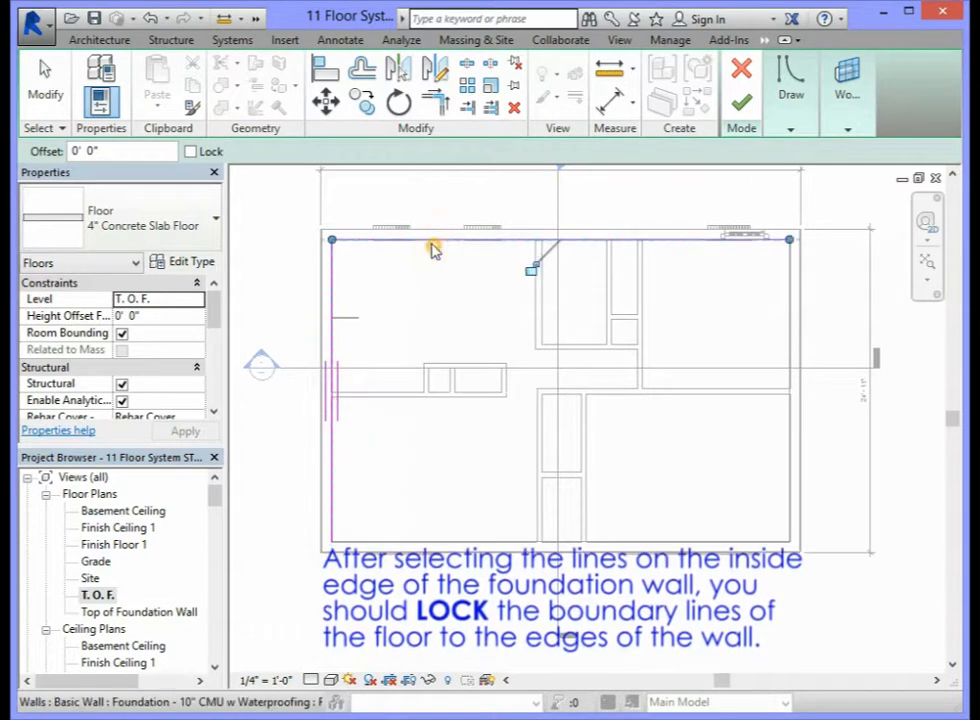
click(786, 310)
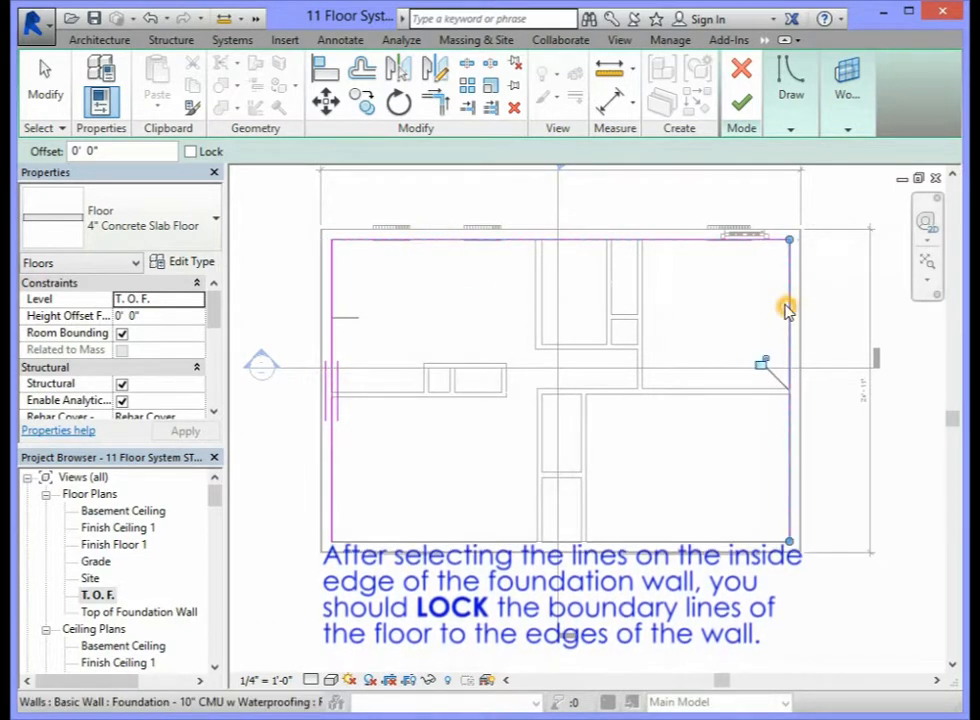
click(641, 547)
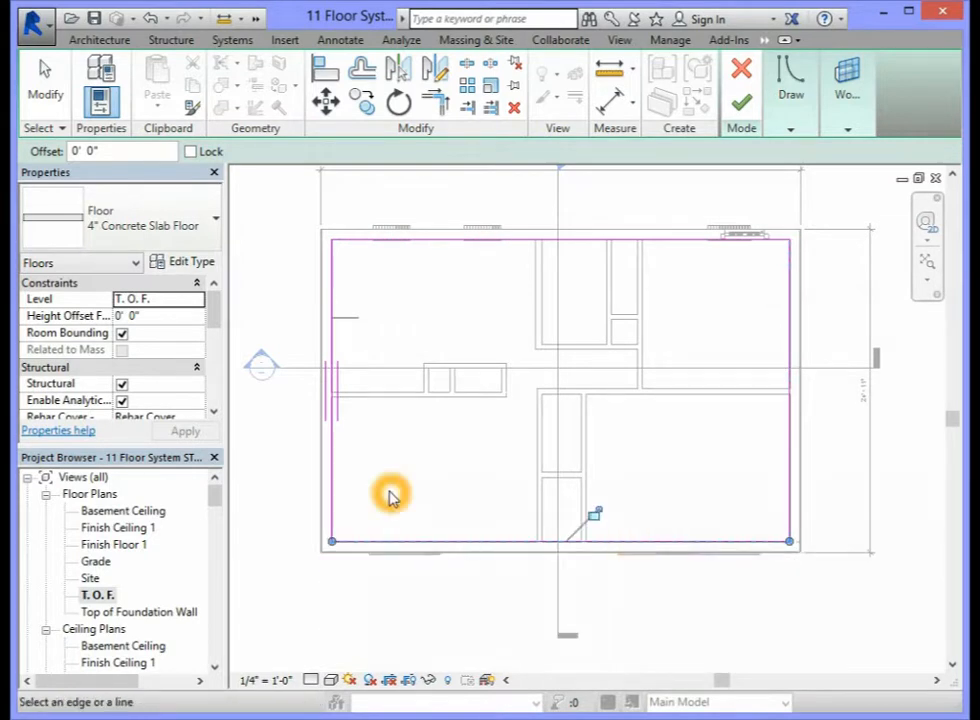
- Set the slab floor's height offset from the T. O. F. level to 4"
click(148, 319)
key(BackSpace)
text(4)
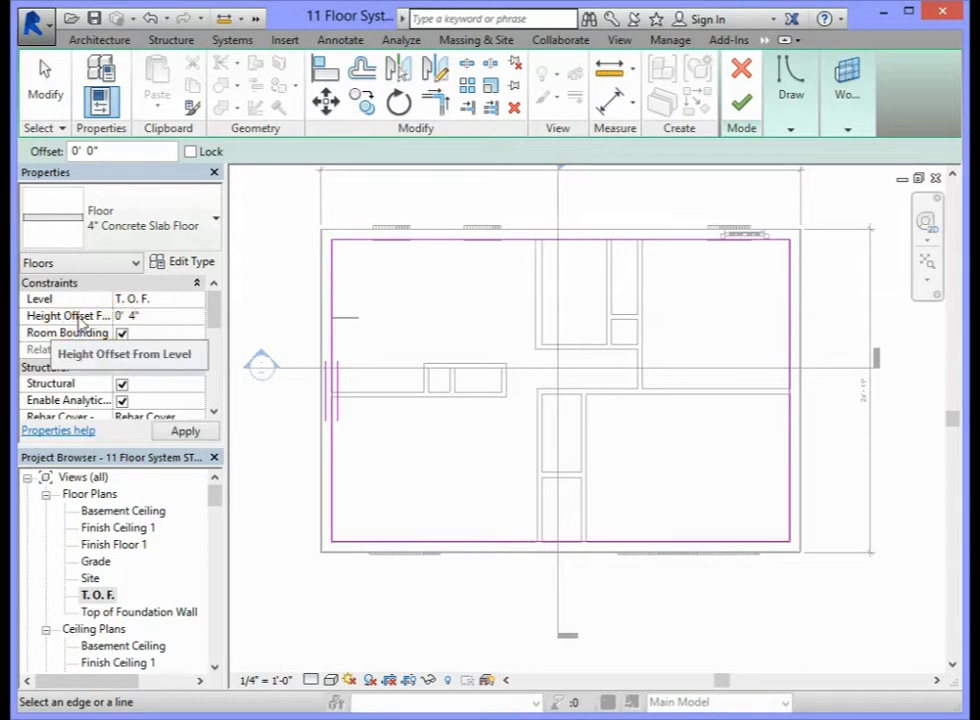
- Apply the slab's 4" height offset from T. O. F. and finish the floor boundary sketch
click(81, 318)
click(133, 303)
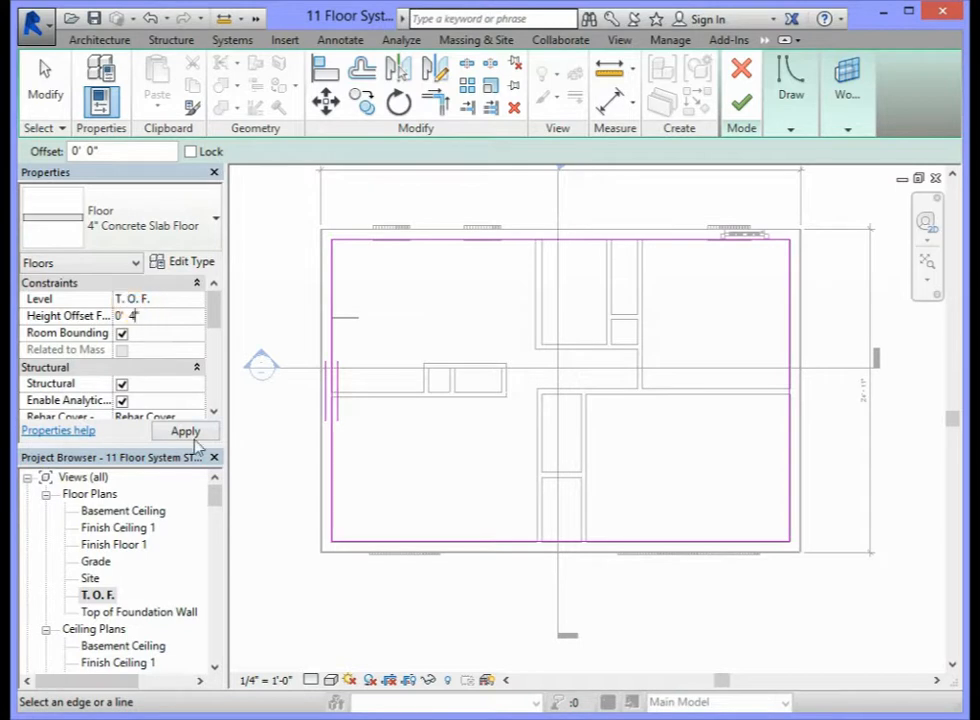
click(194, 432)
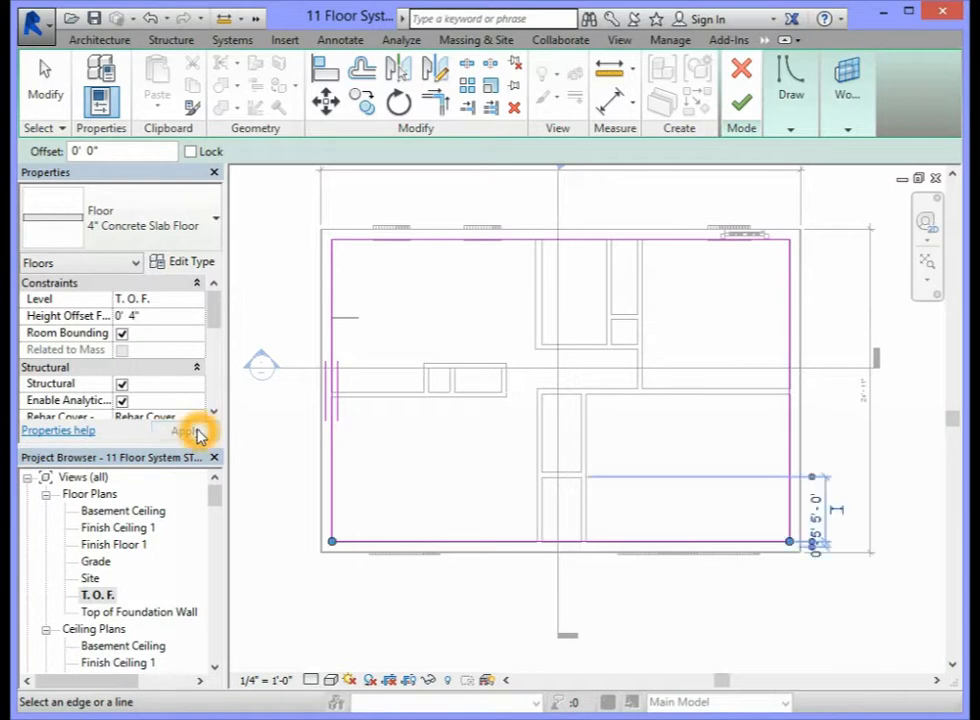
click(742, 104)
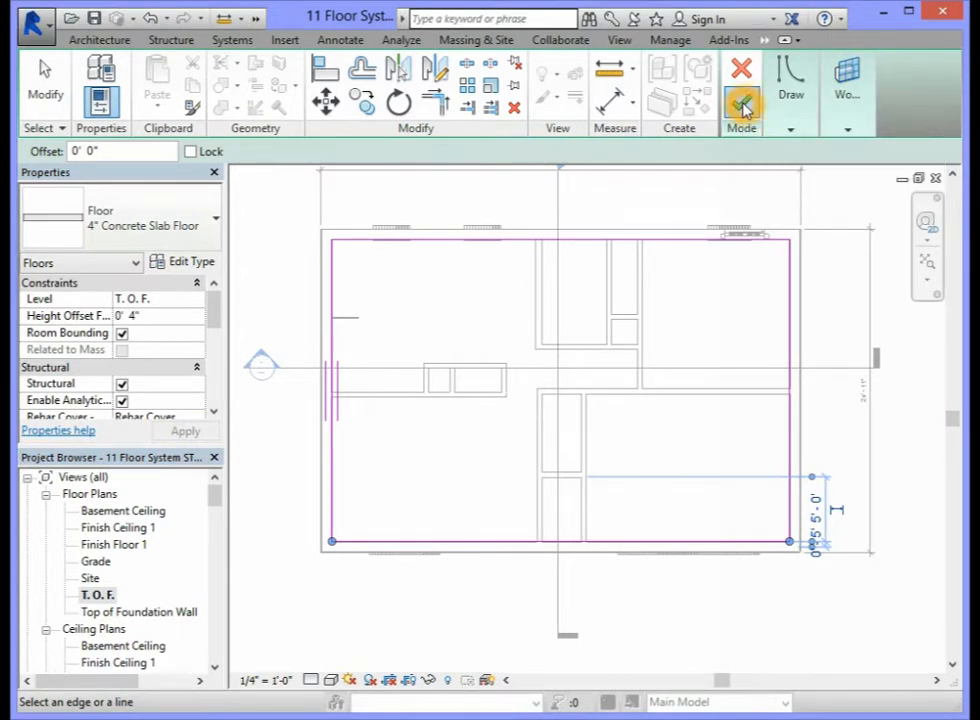
click(743, 105)
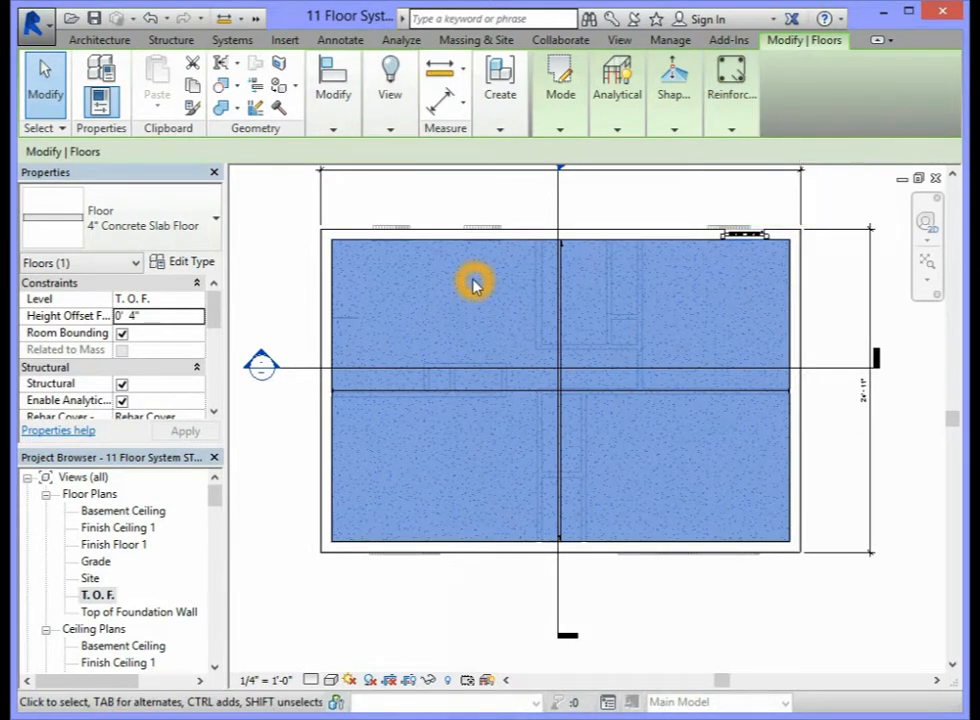
click(292, 640)
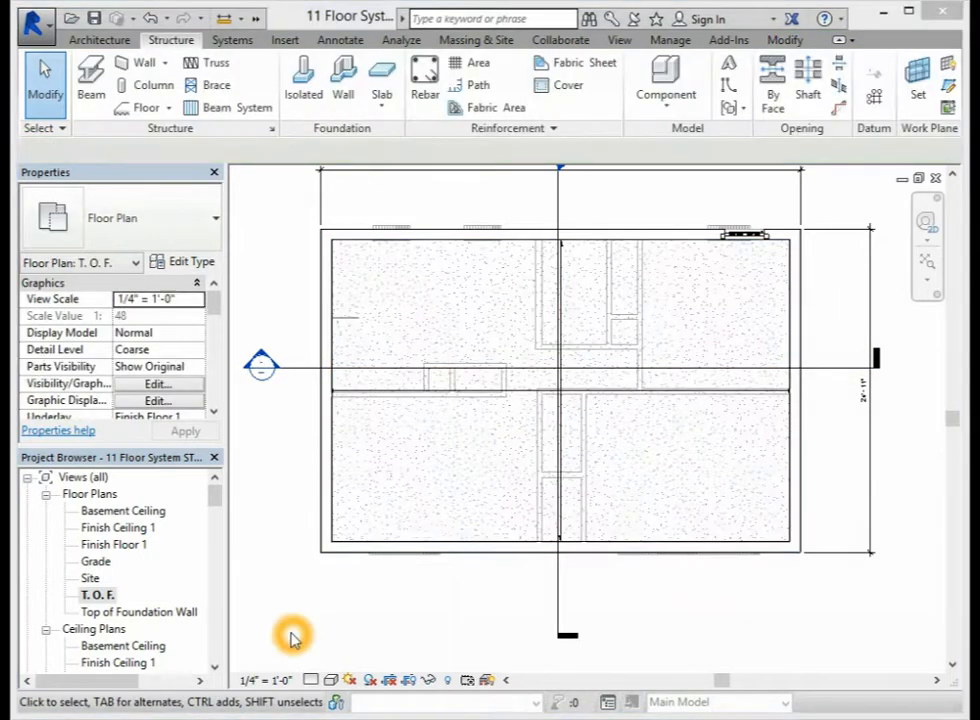
- Open the Section 1 building section view
click(216, 497)
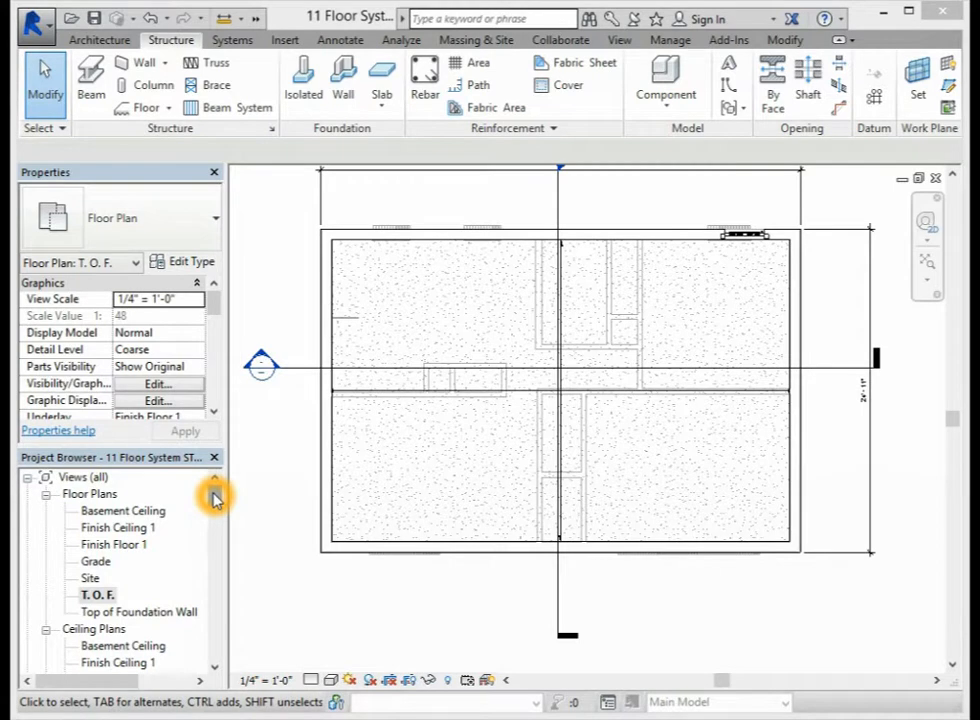
drag(216, 497, 214, 527)
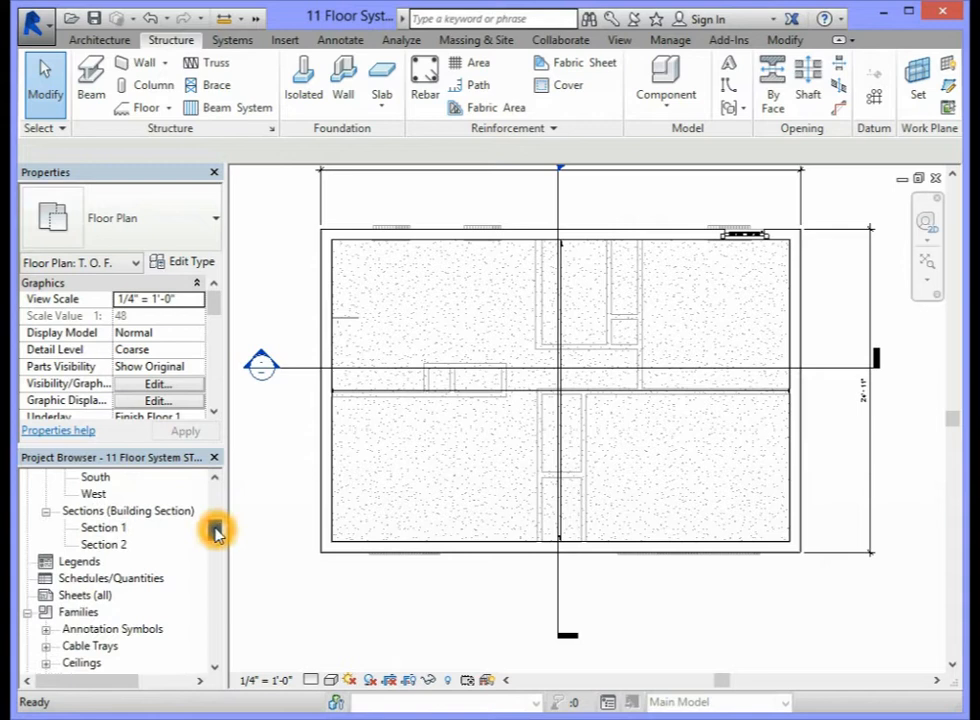
click(99, 530)
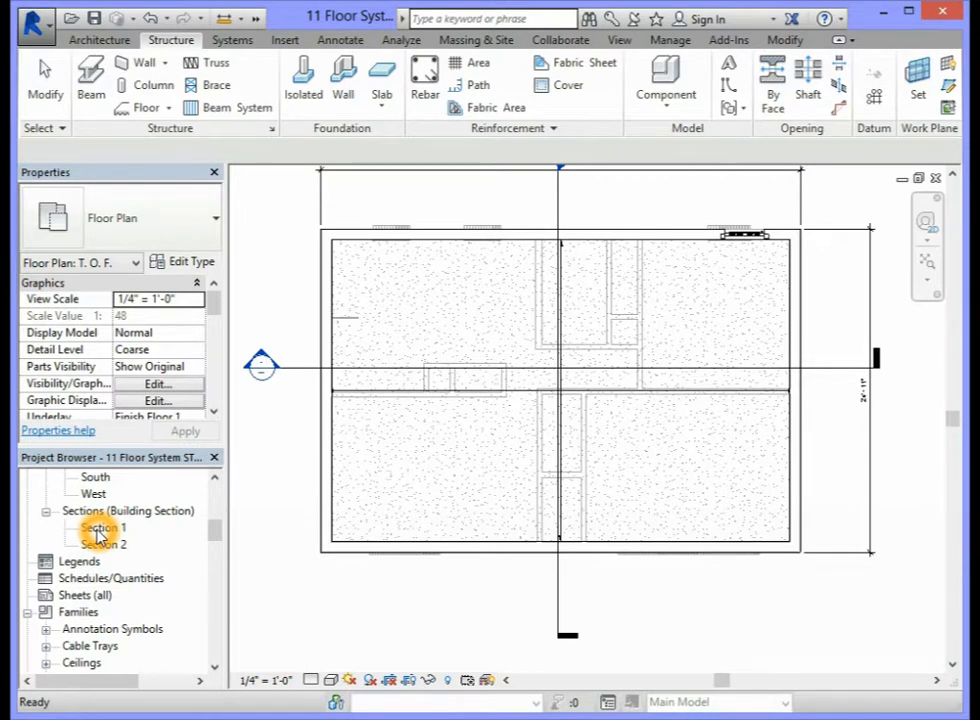
double_click(97, 535)
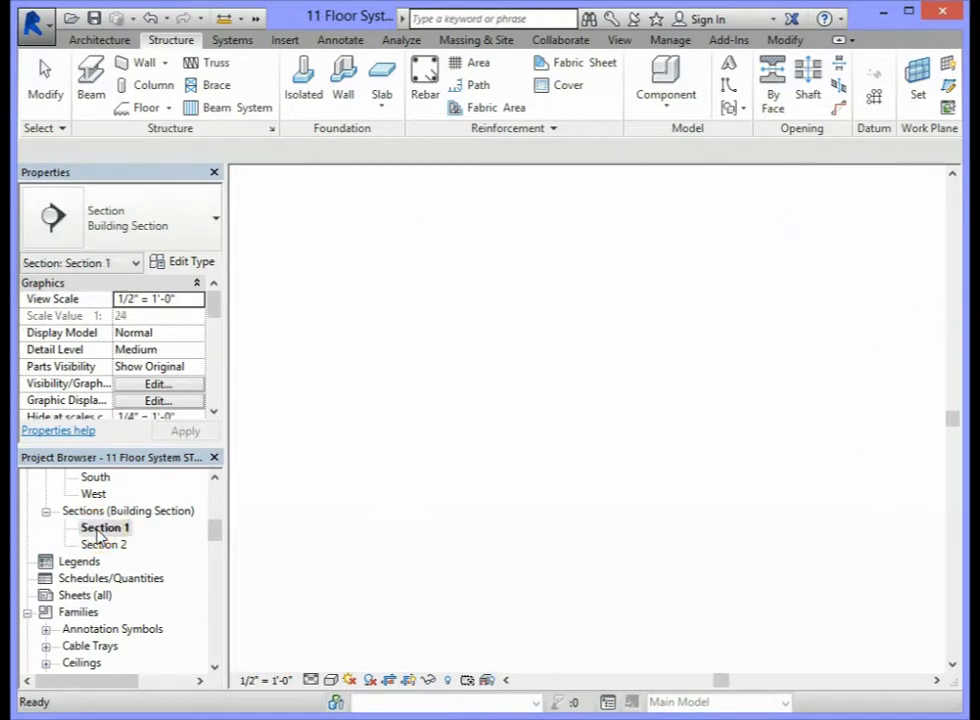
- Examine how the 4" concrete slab sits against the foundation walls and the T. O. F. level in the section
click(582, 423)
scroll(582, 425, down, 8)
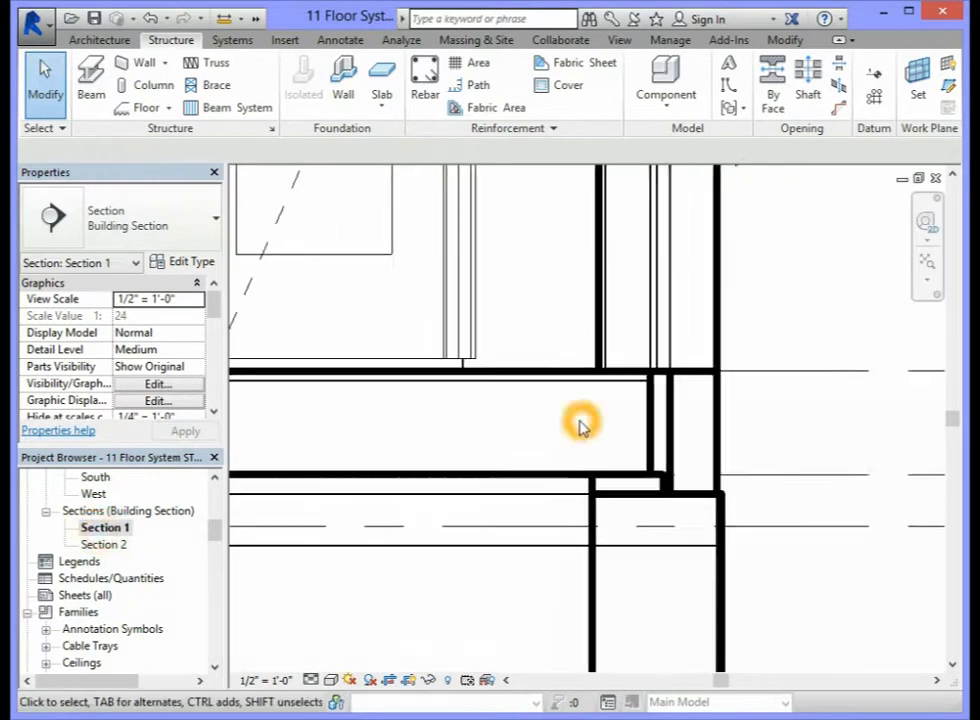
scroll(461, 533, down, 5)
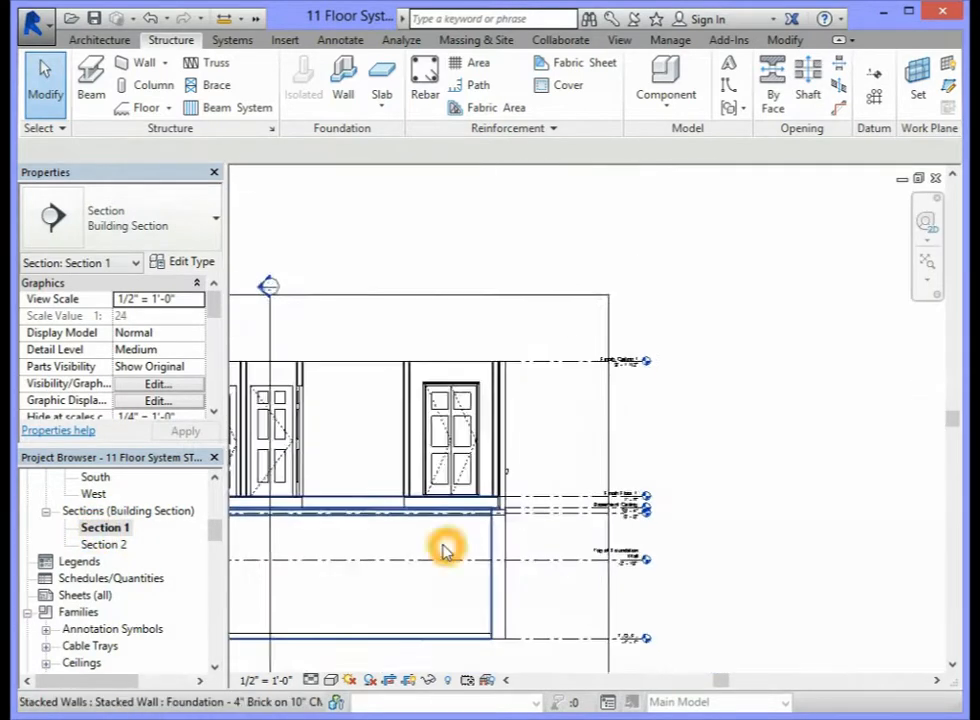
drag(728, 683, 683, 681)
scroll(534, 634, up, 3)
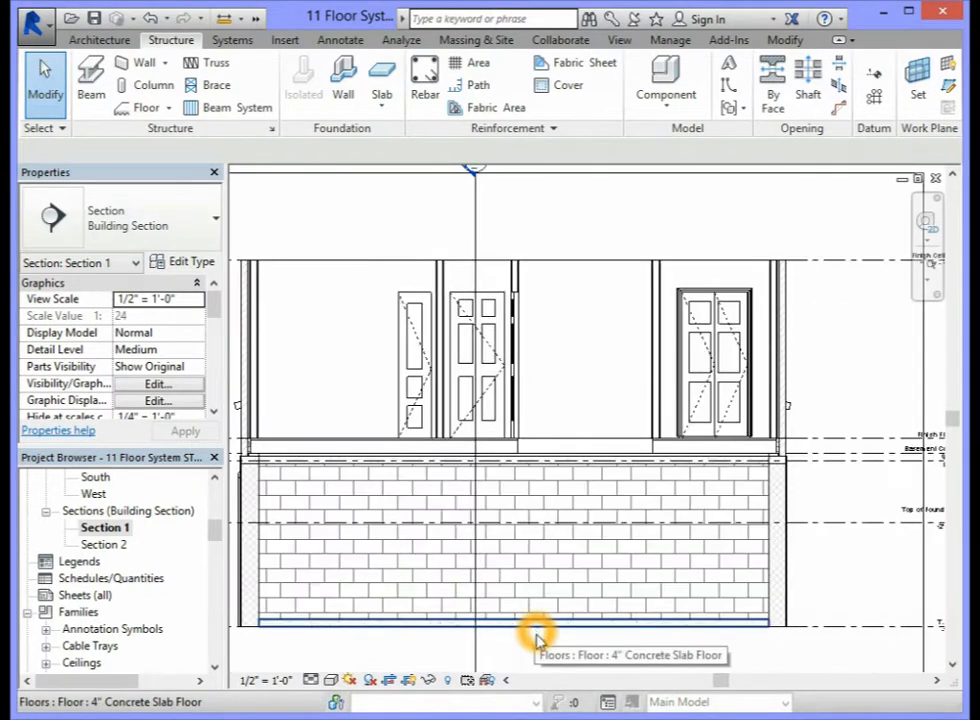
scroll(668, 642, up, 1)
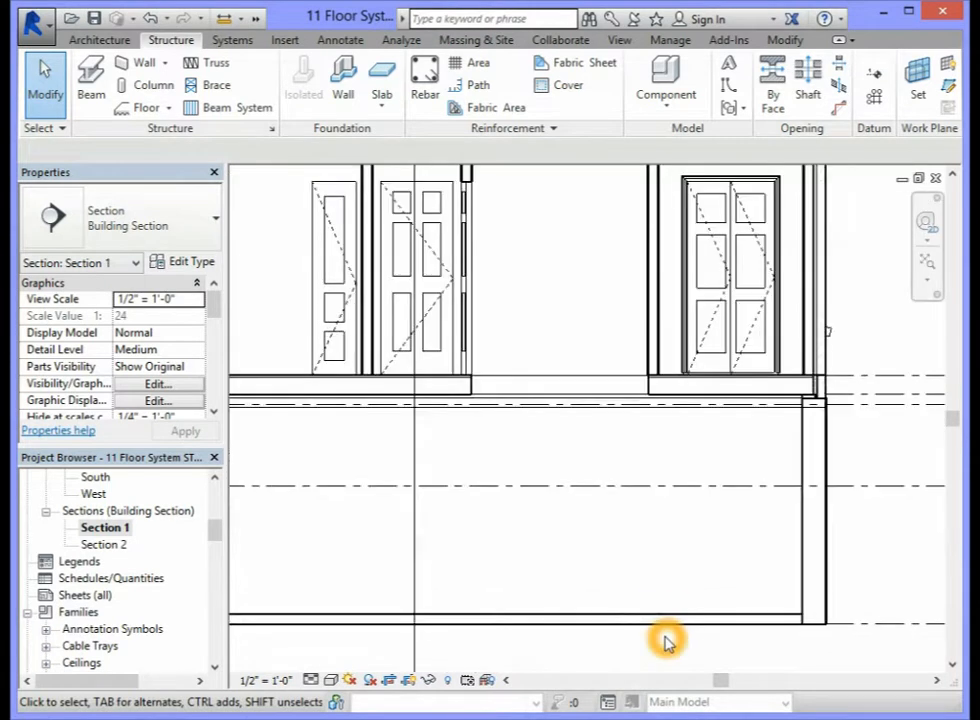
scroll(803, 621, up, 1)
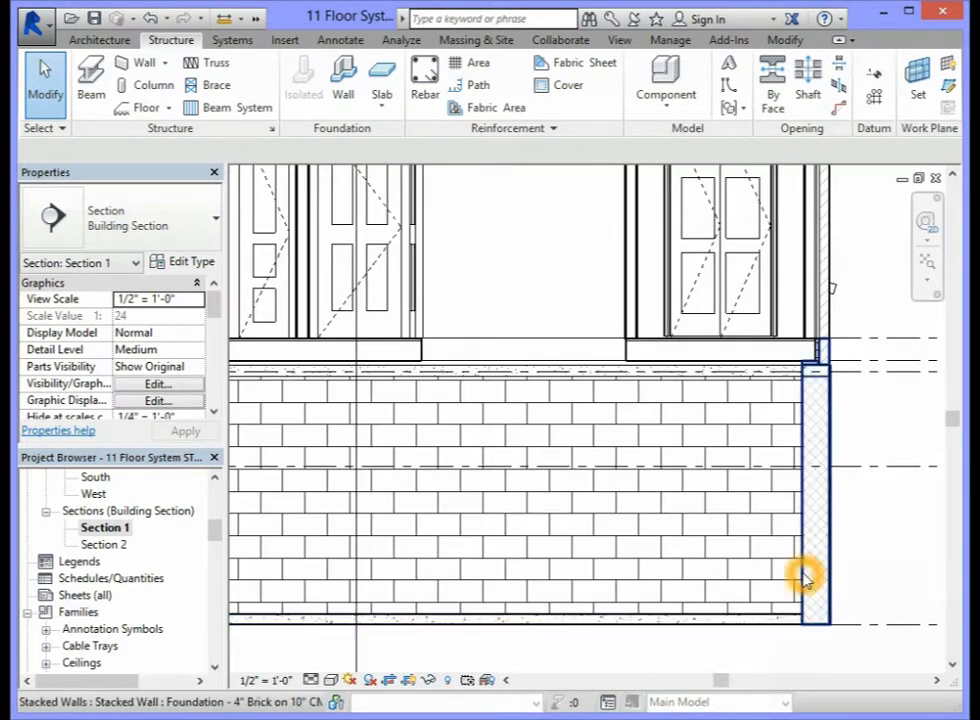
scroll(803, 577, down, 3)
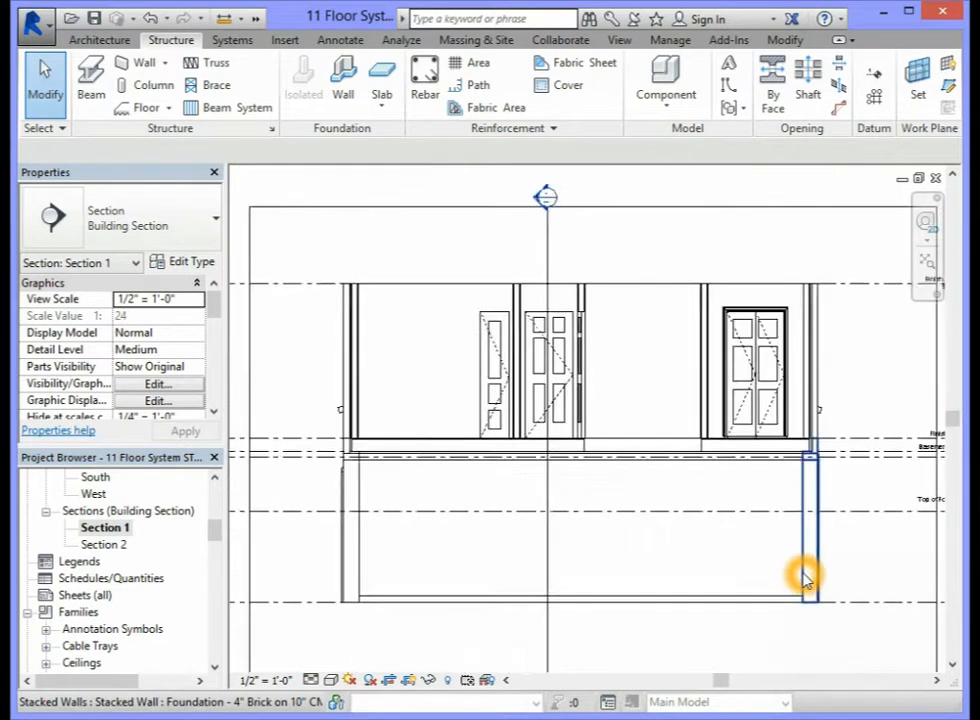
scroll(418, 582, up, 4)
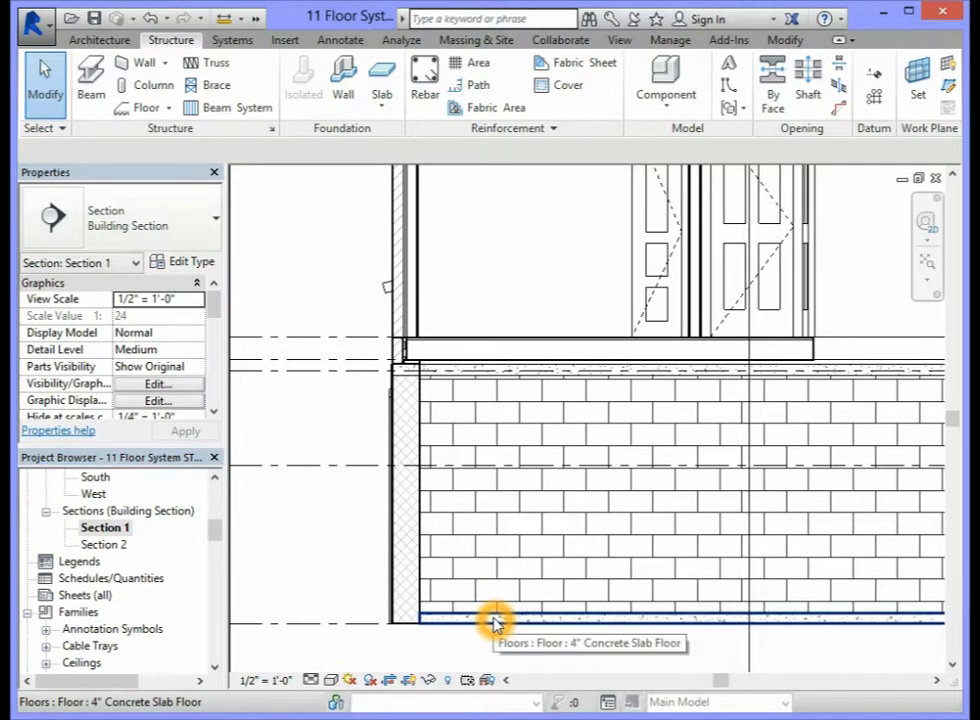
- Set the slab's height offset from T. O. F. to 0" and inspect its position at the foundation wall's base
click(557, 622)
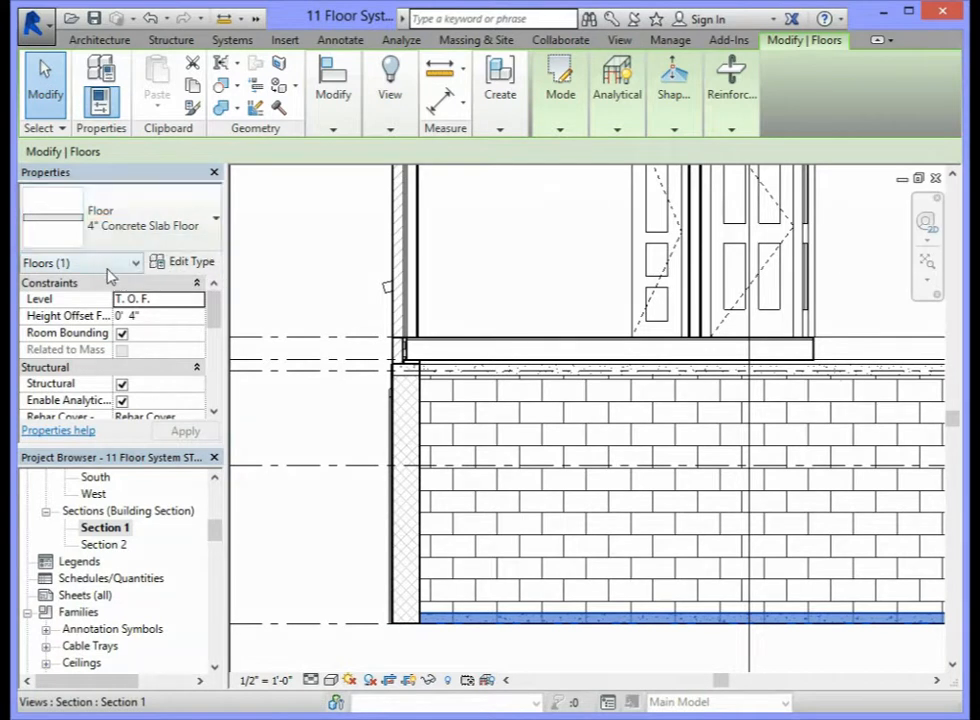
click(116, 317)
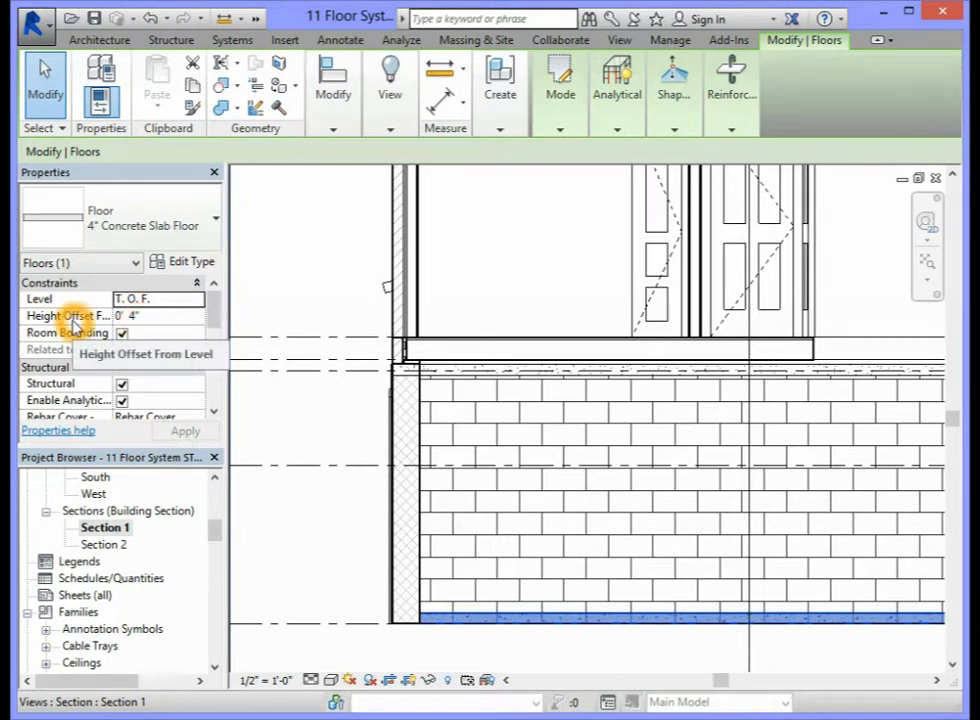
click(146, 318)
key(BackSpace)
key(BackSpace)
text(0")
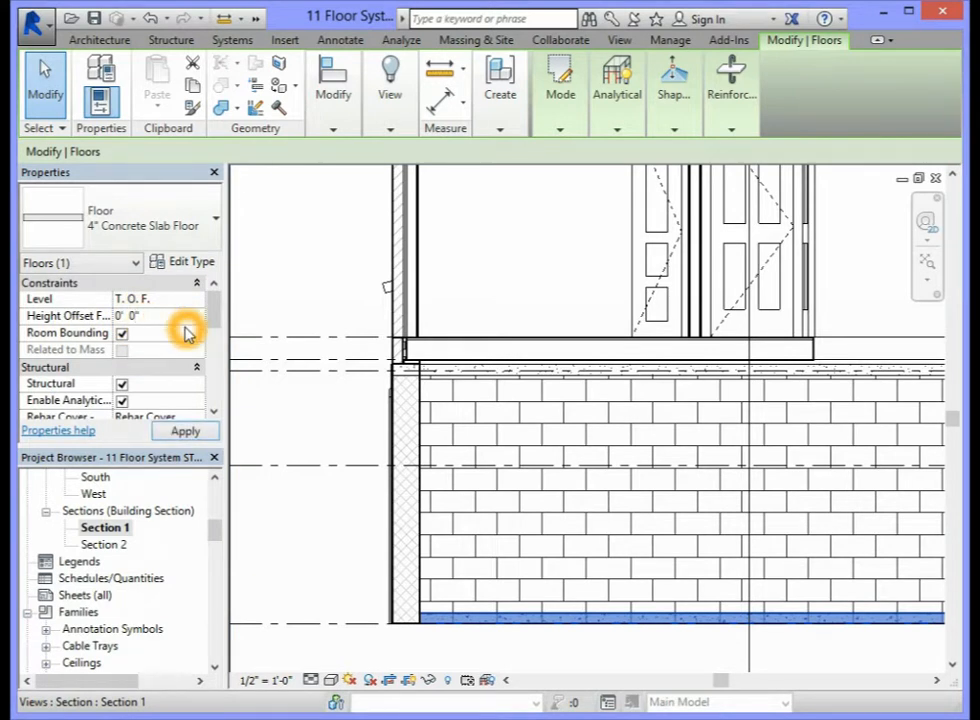
click(185, 337)
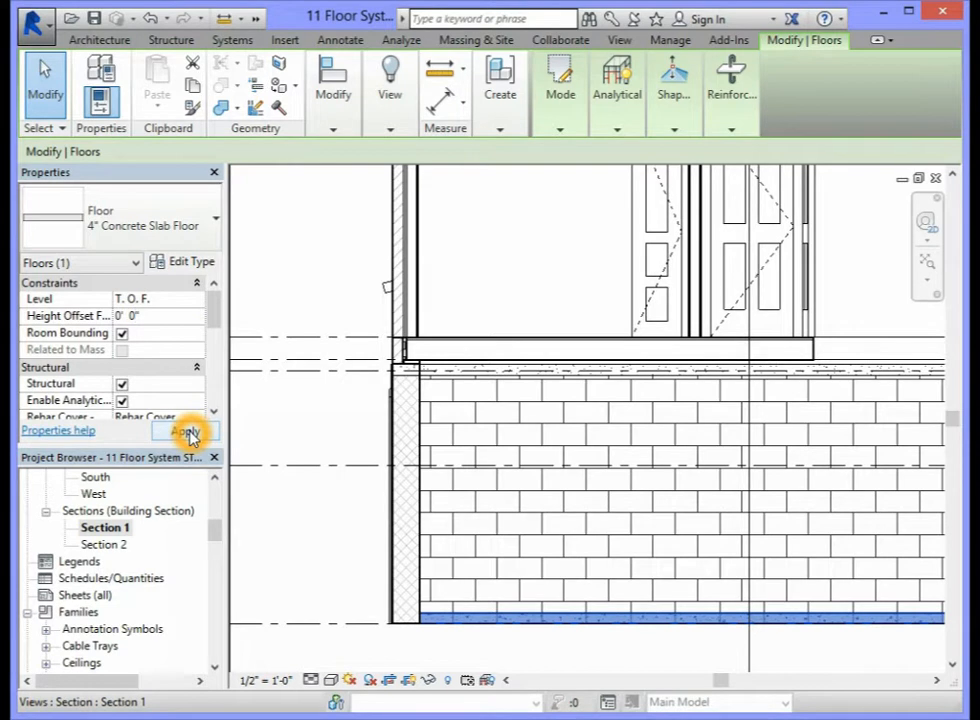
click(188, 433)
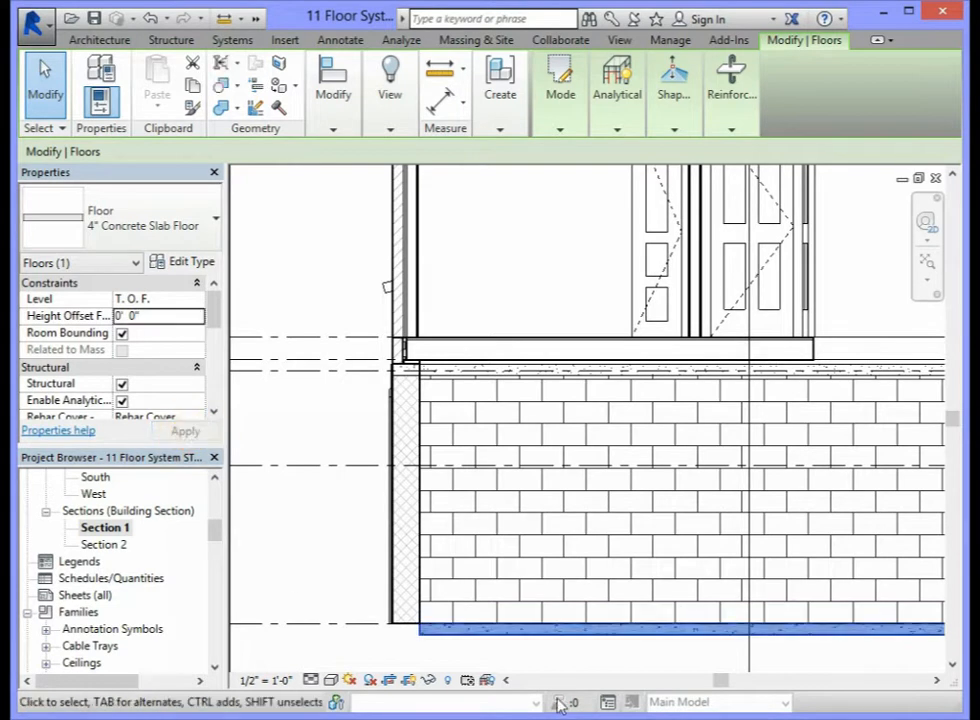
click(952, 664)
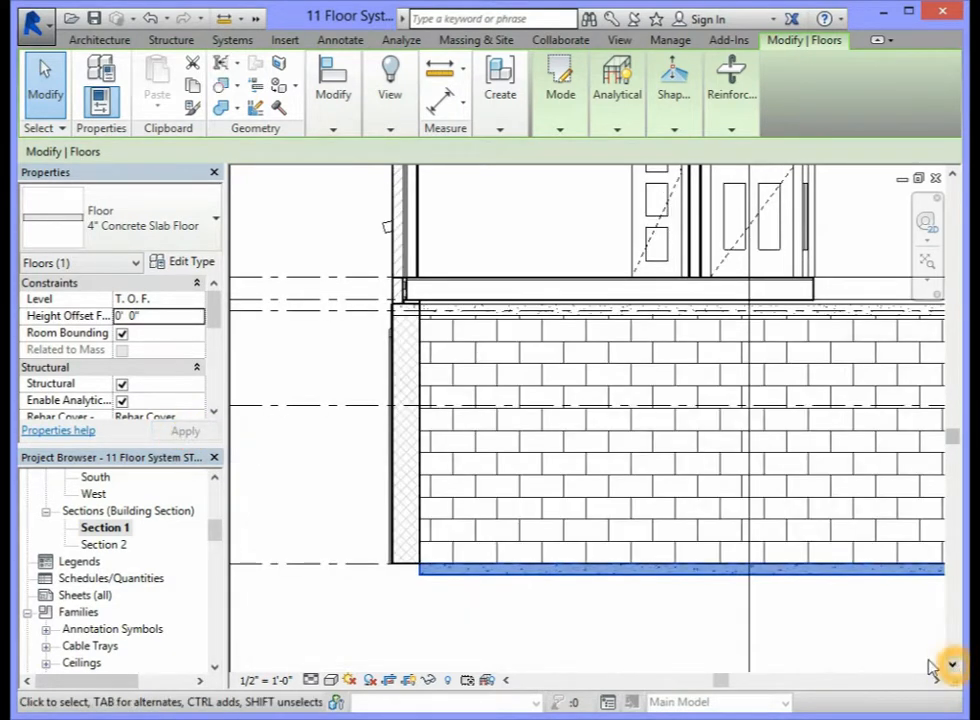
click(527, 571)
click(469, 581)
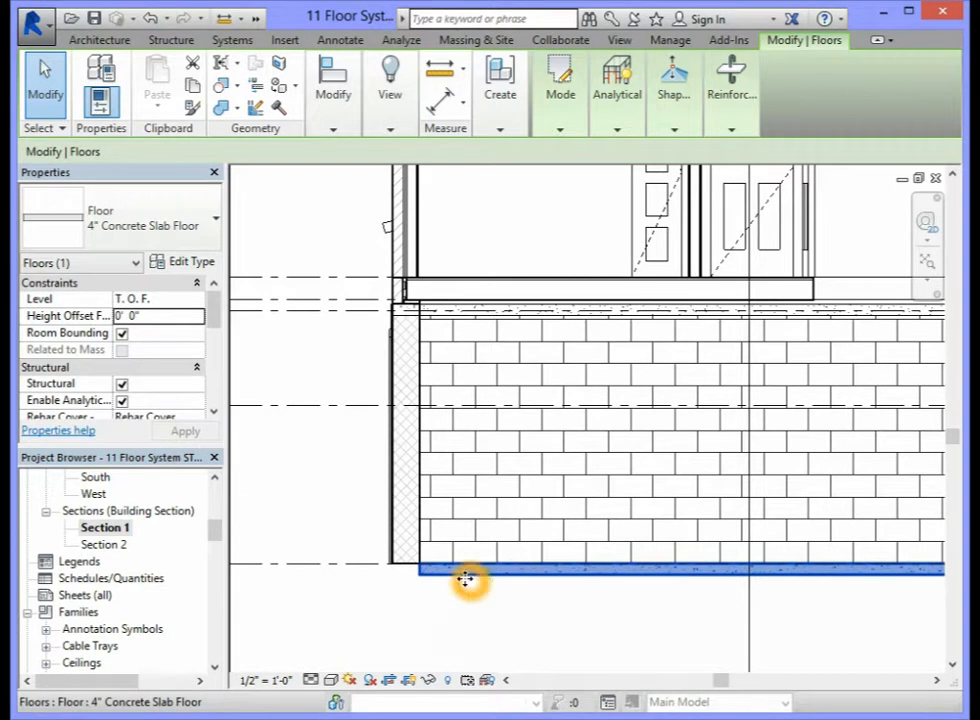
click(452, 577)
scroll(452, 577, up, 2)
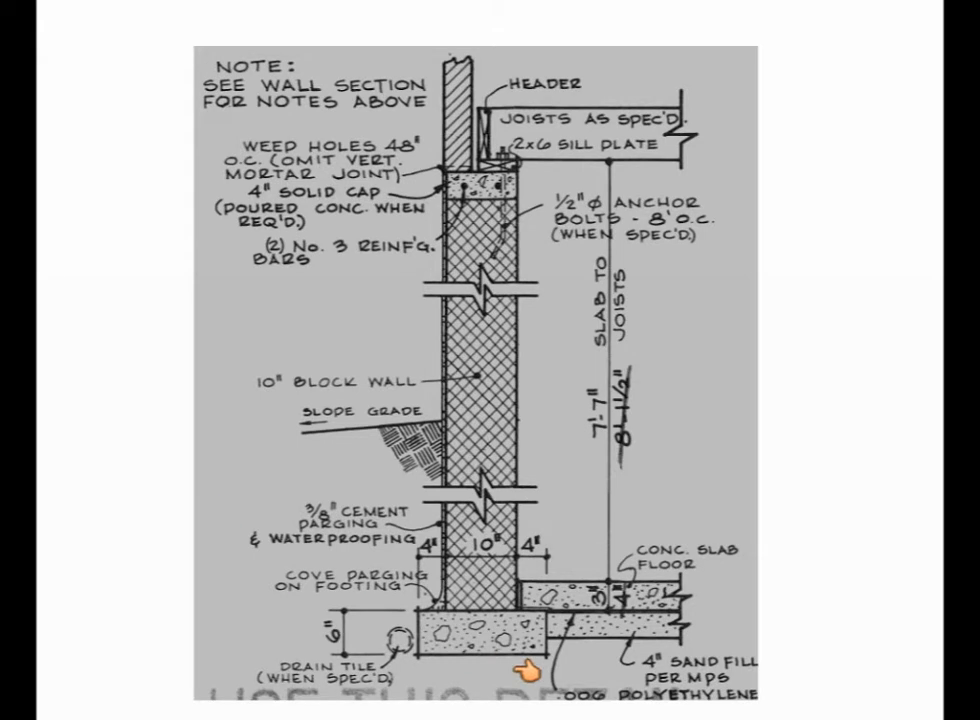
click(719, 615)
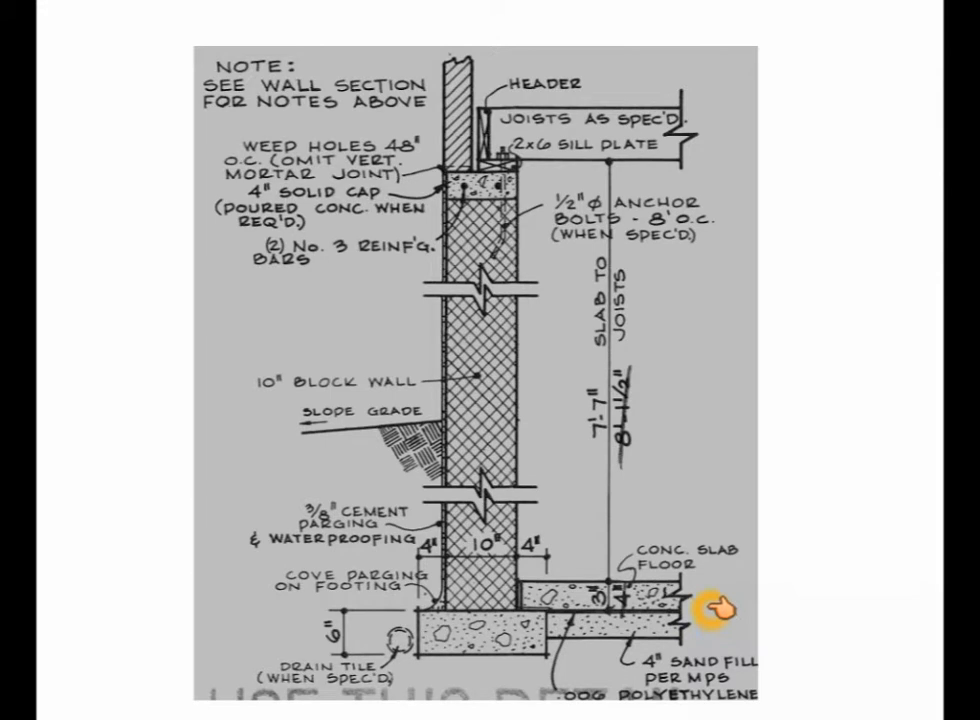
click(693, 617)
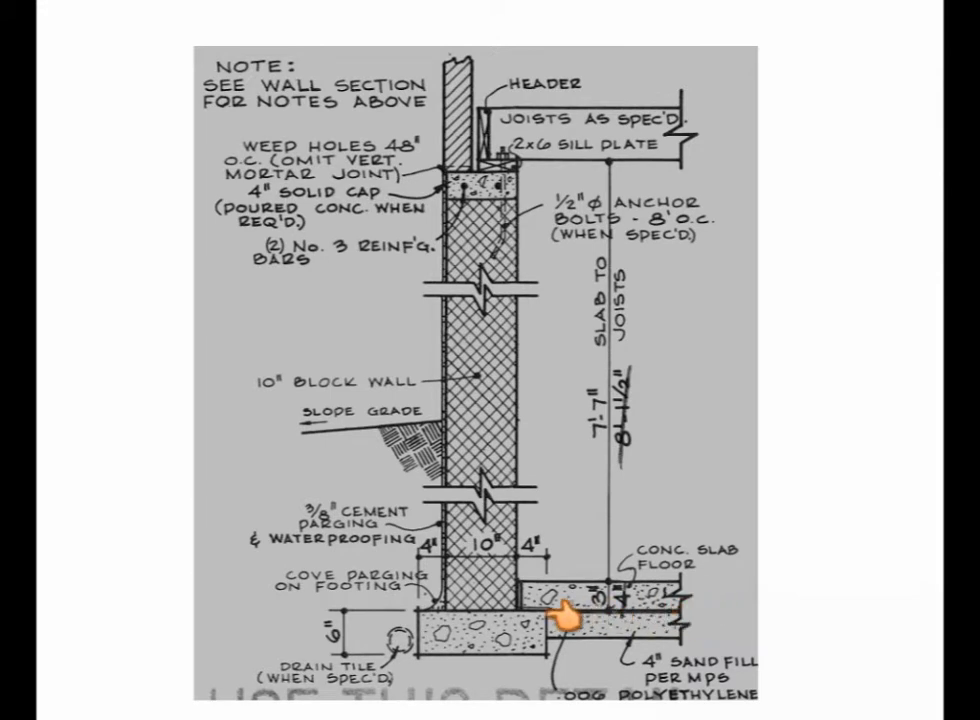
click(525, 617)
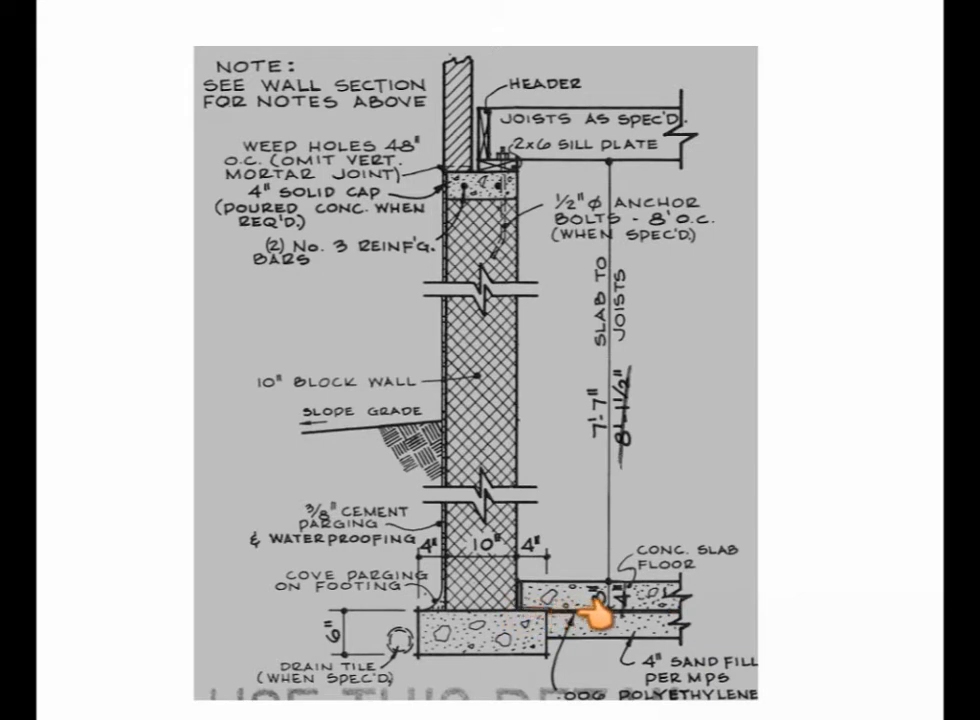
click(667, 614)
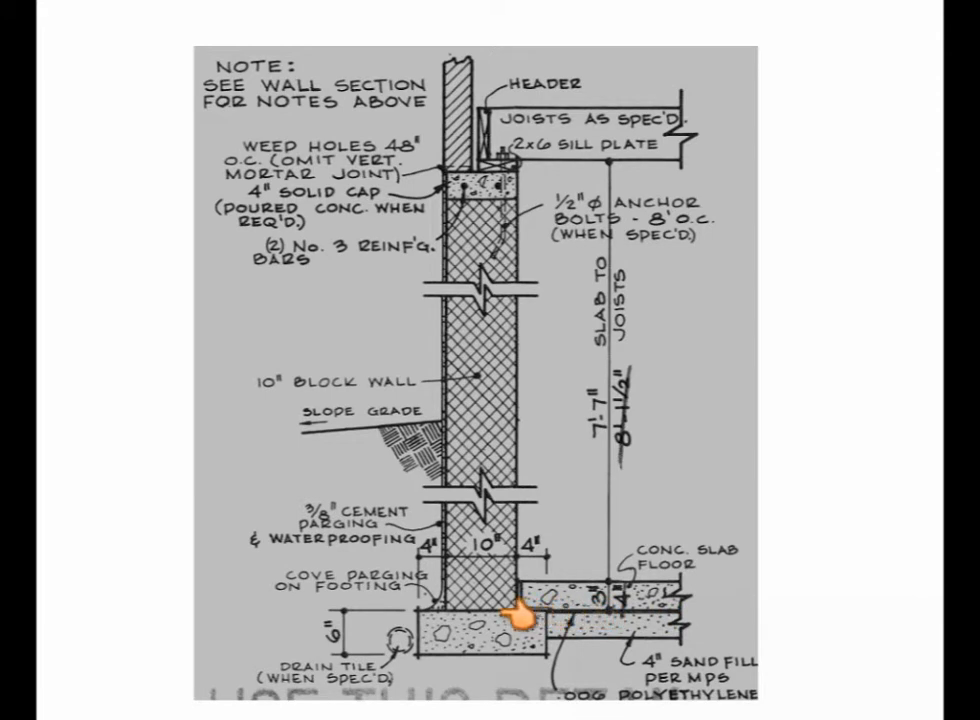
click(430, 613)
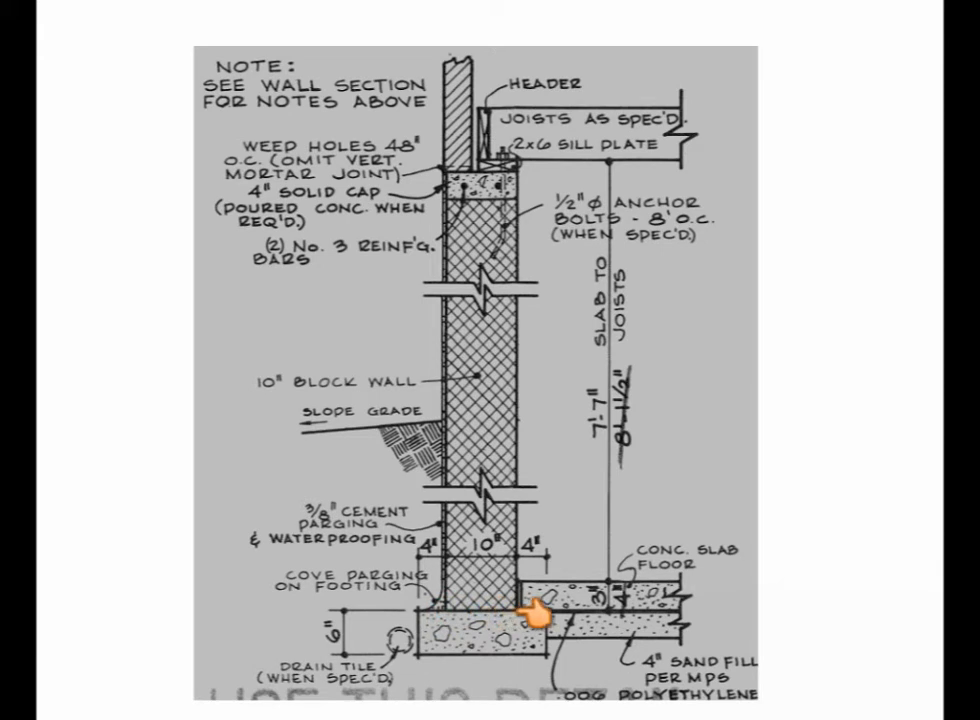
click(675, 615)
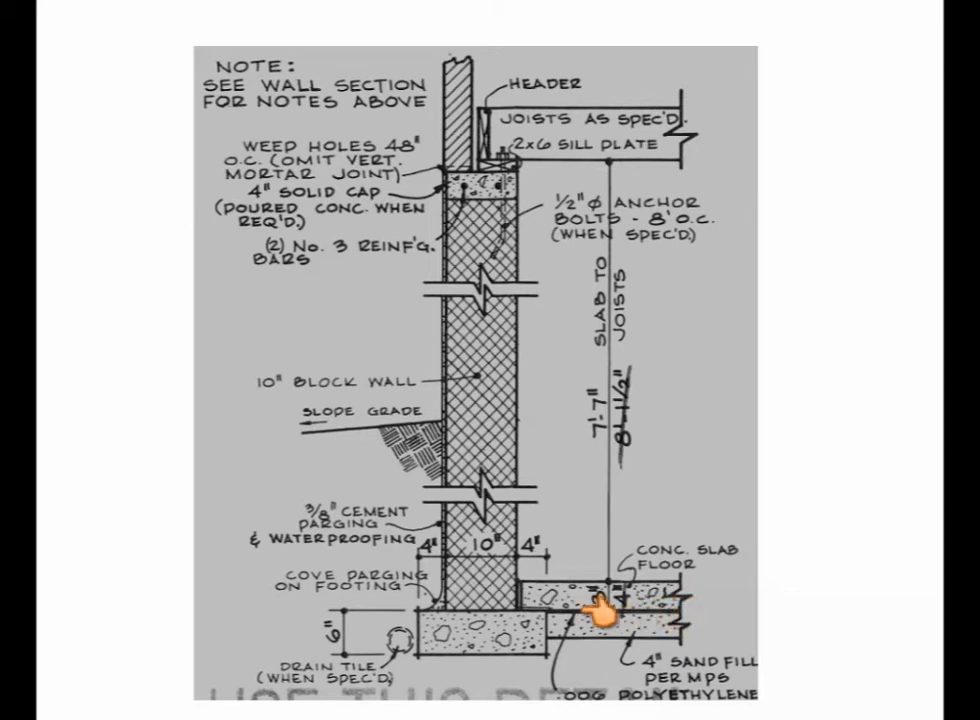
click(550, 610)
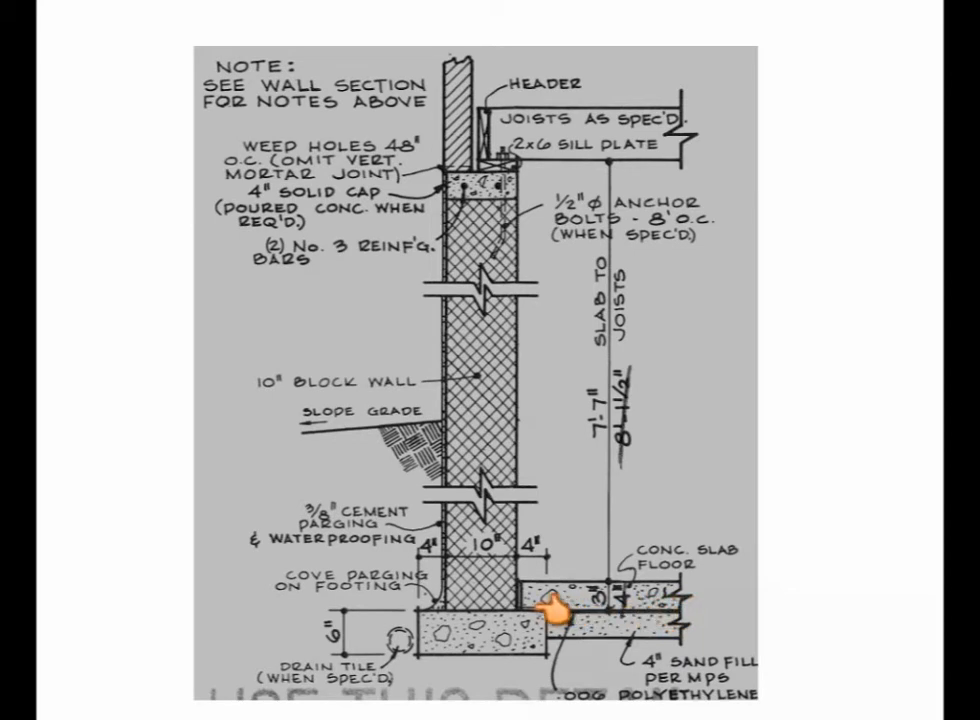
click(455, 617)
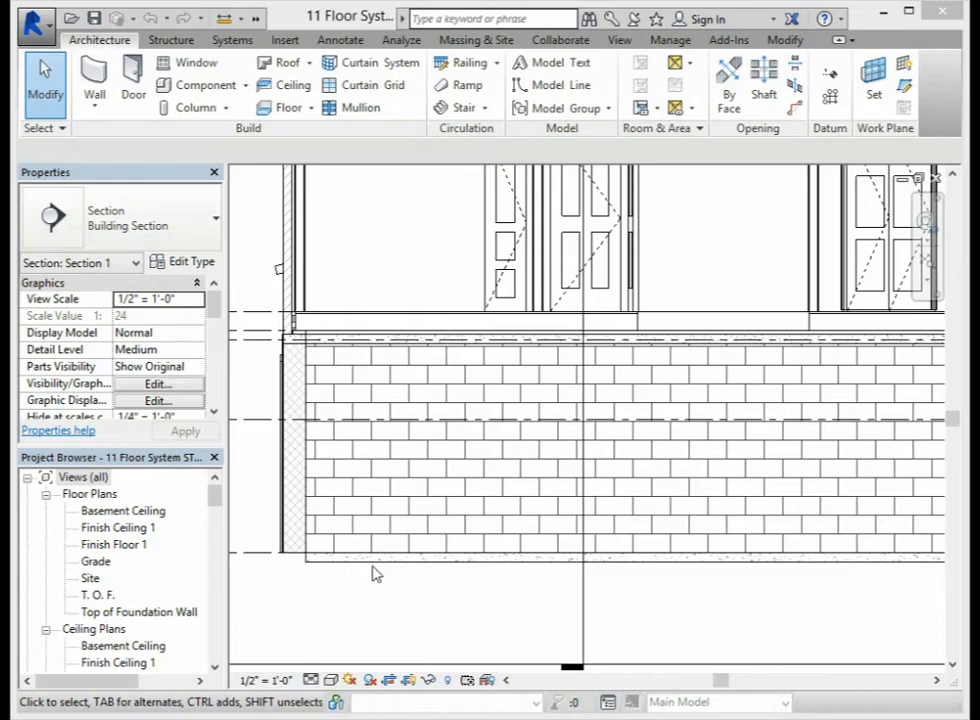
- Set the concrete slab's height offset from the T. O. F. level back to 4"
scroll(387, 580, up, 2)
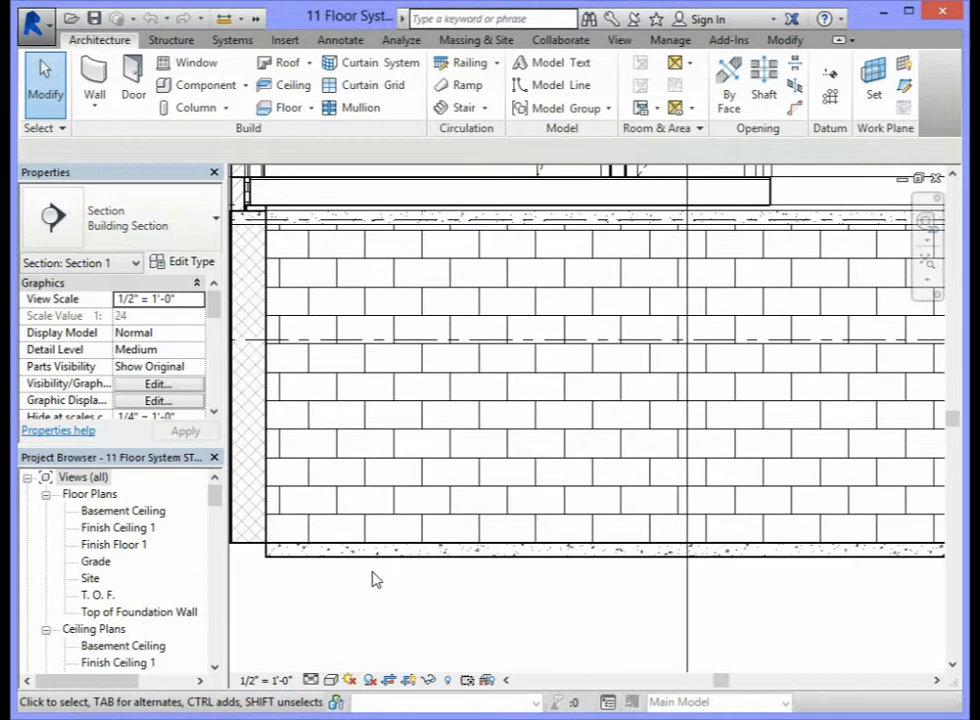
scroll(372, 580, down, 1)
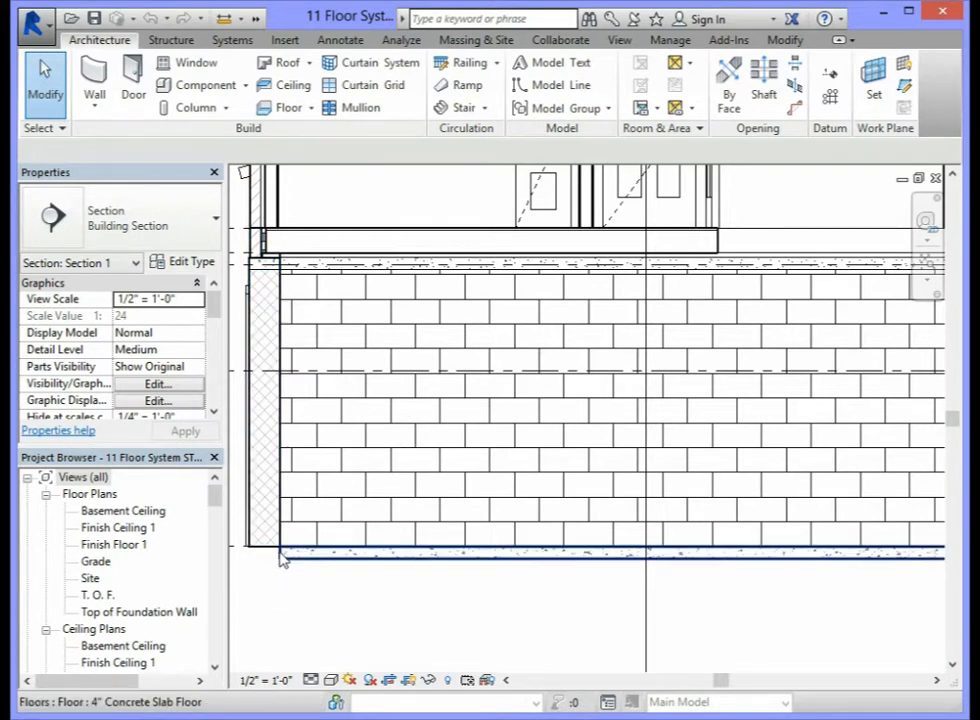
click(358, 565)
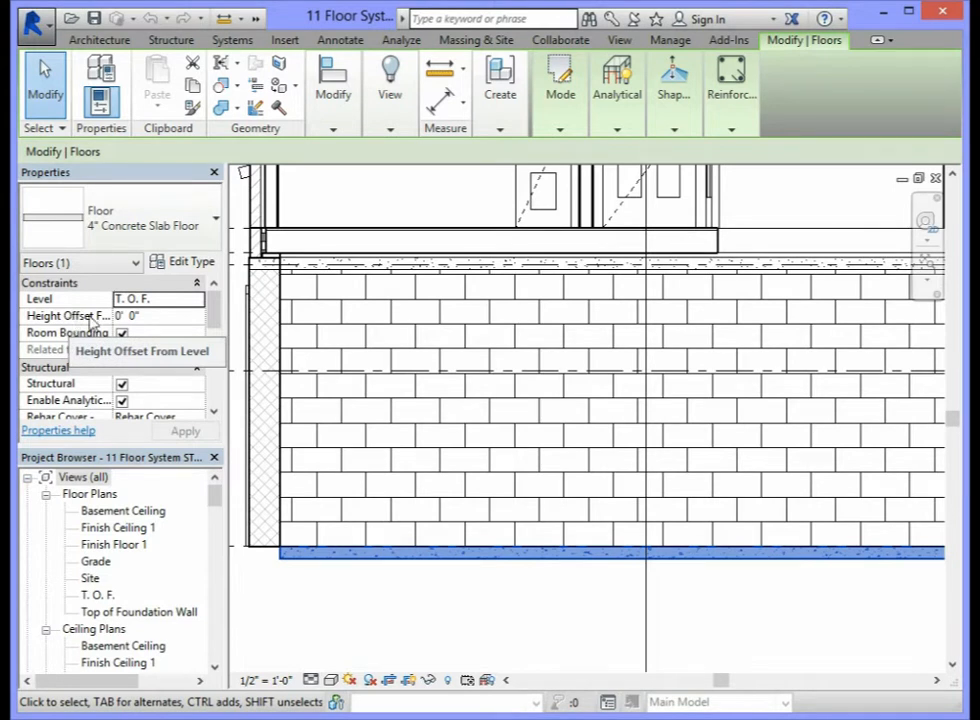
click(139, 316)
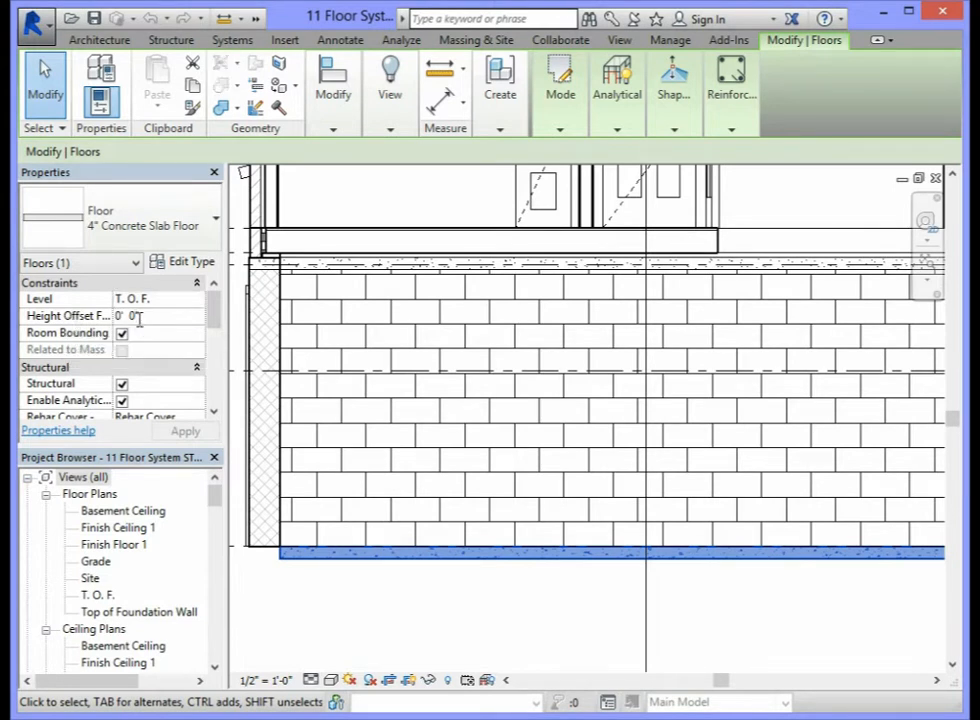
text(4)
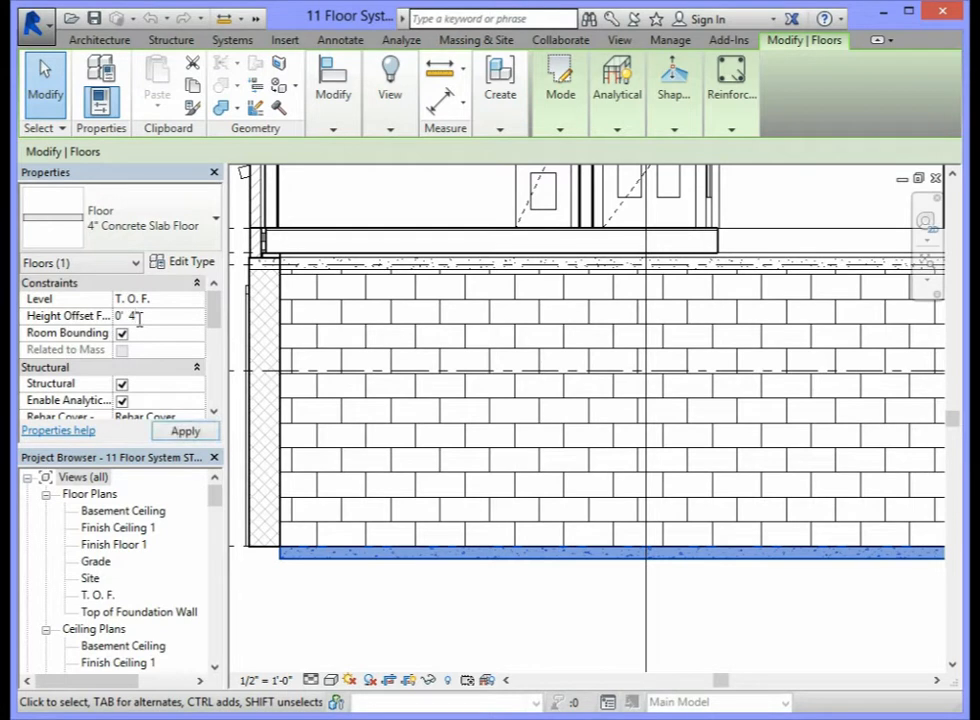